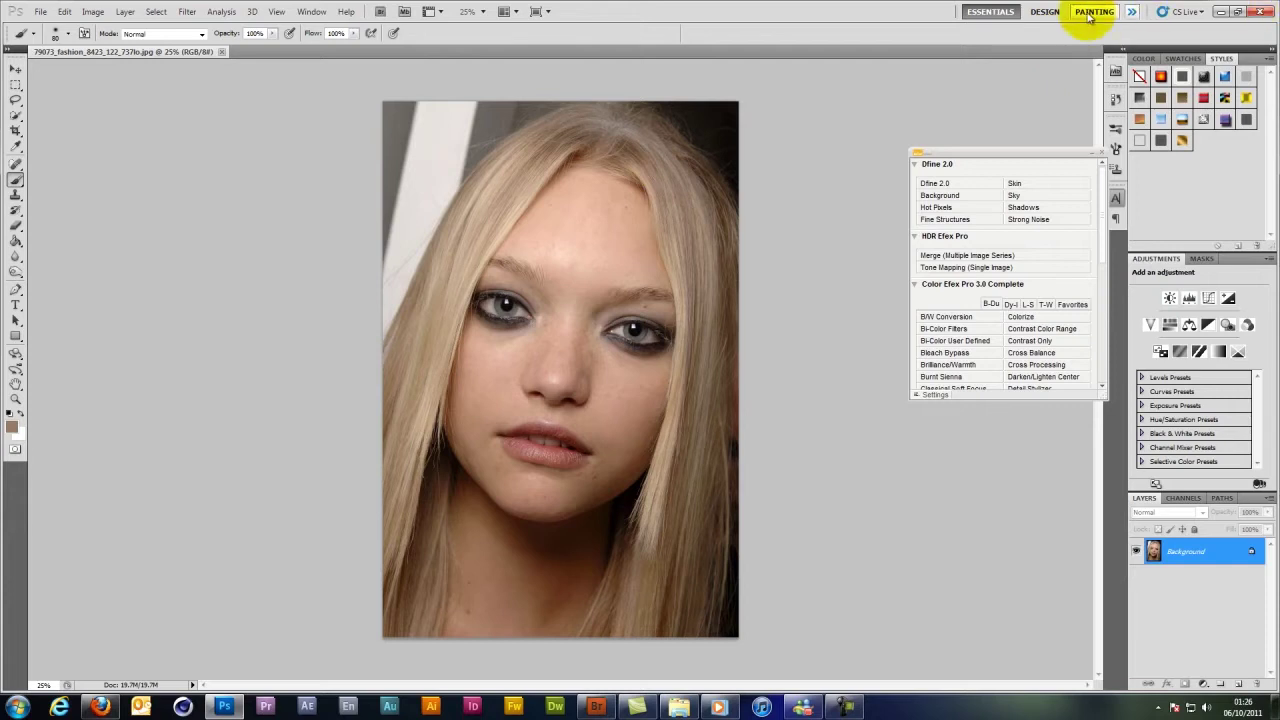
Move the floating filter plug-in panel away from the layers area and collapse it
{"action": "left_click_drag", "start_coordinate": [1071, 157], "coordinate": [1033, 77]}
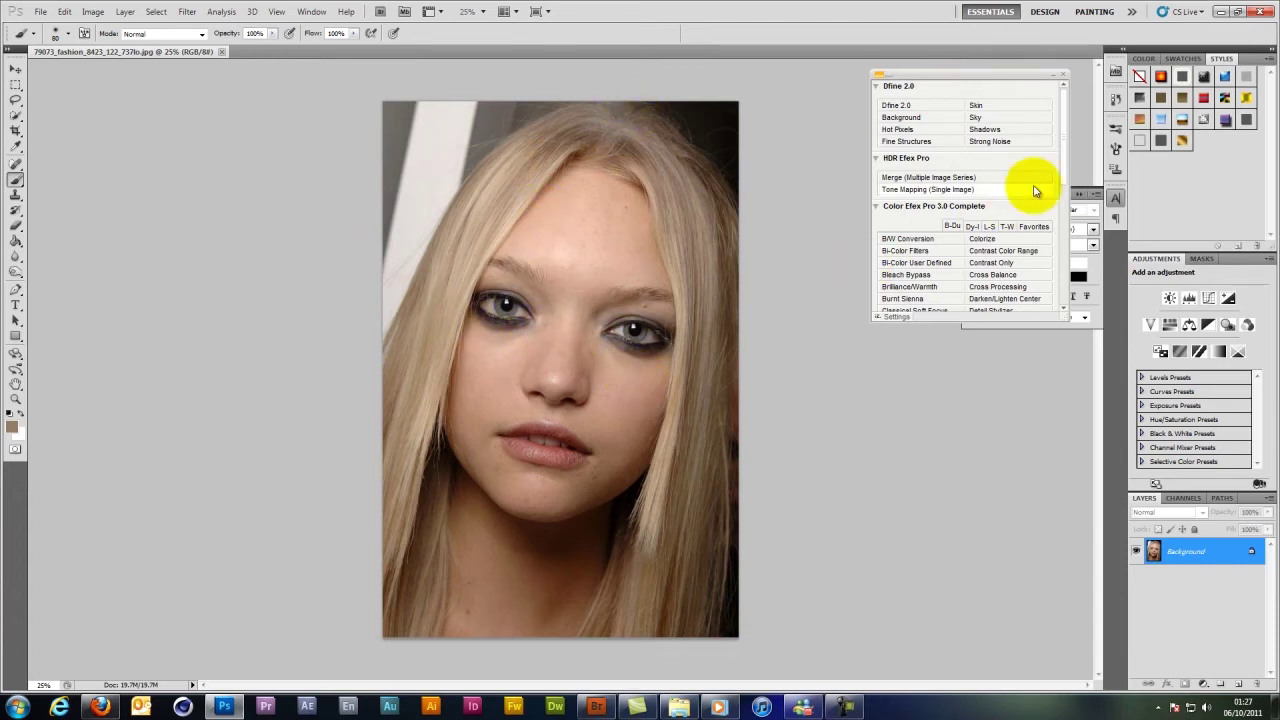
{"action": "left_click_drag", "start_coordinate": [1040, 73], "coordinate": [940, 181]}
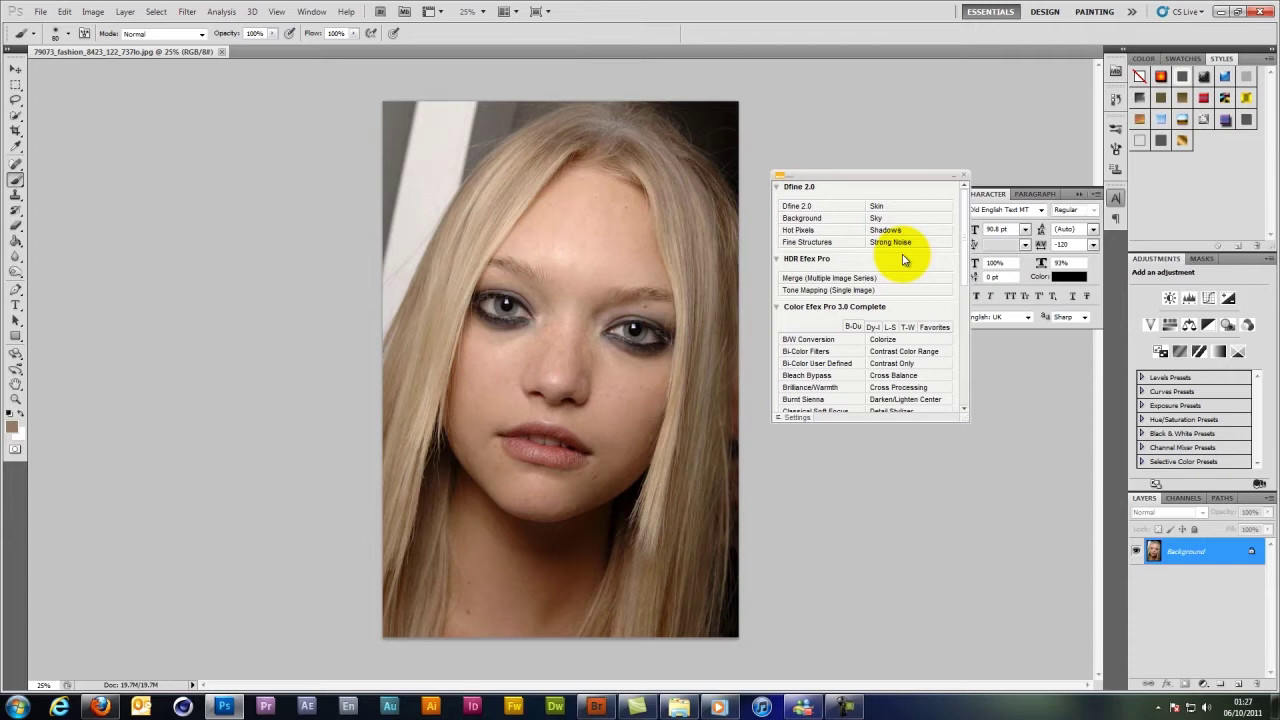
{"action": "double_click", "coordinate": [950, 176]}
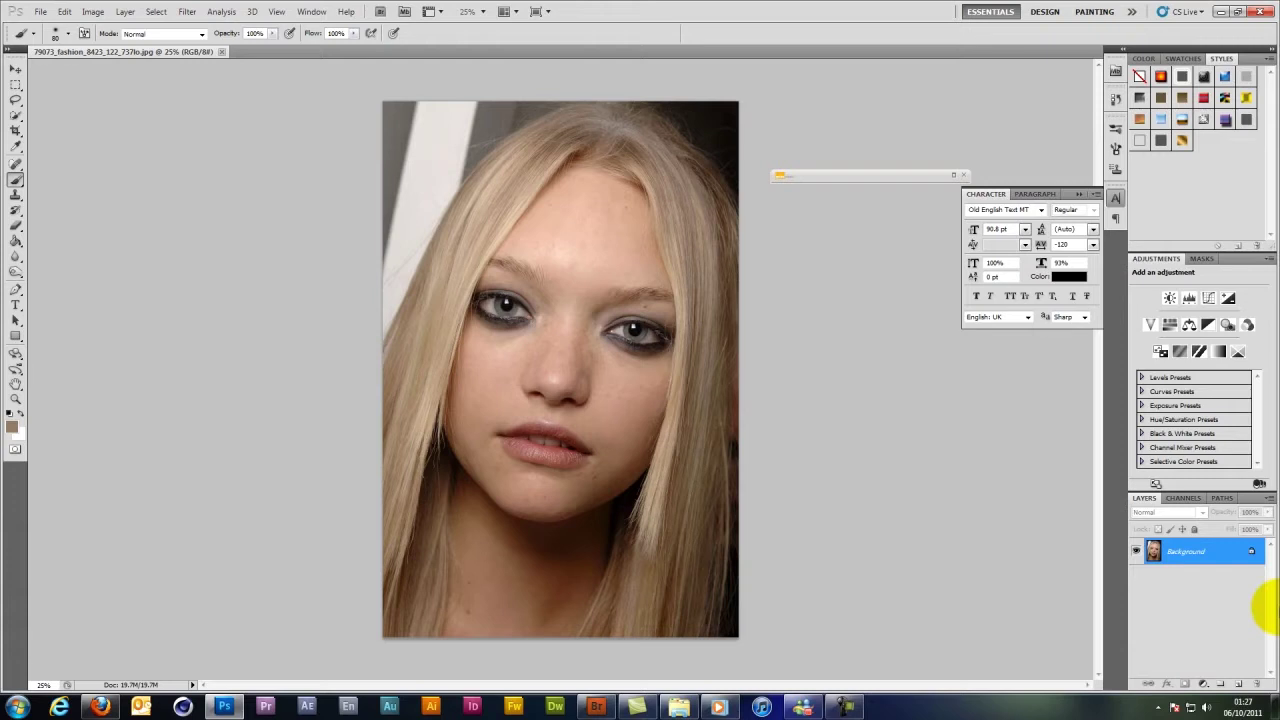
Duplicate the background layer, then add a new layer above it filled with 50% Gray at 100% opacity
{"action": "key", "text": "ctrl+j"}
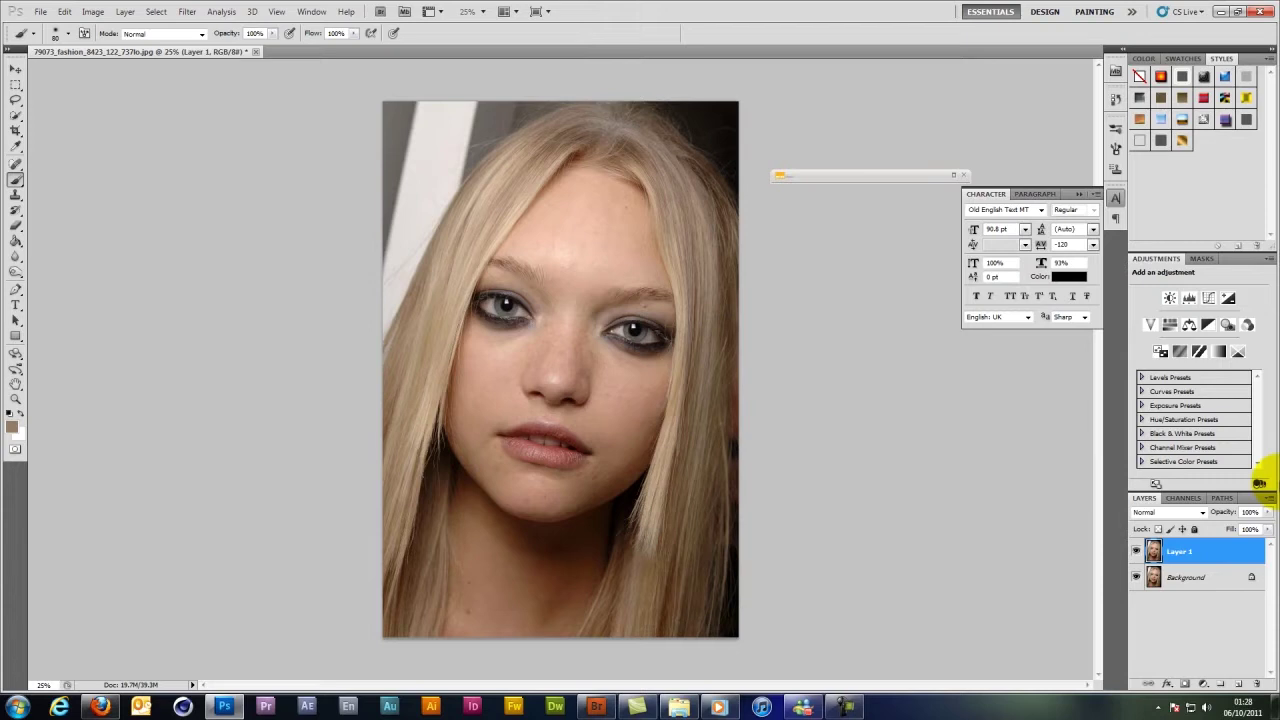
{"action": "left_click", "coordinate": [1240, 683]}
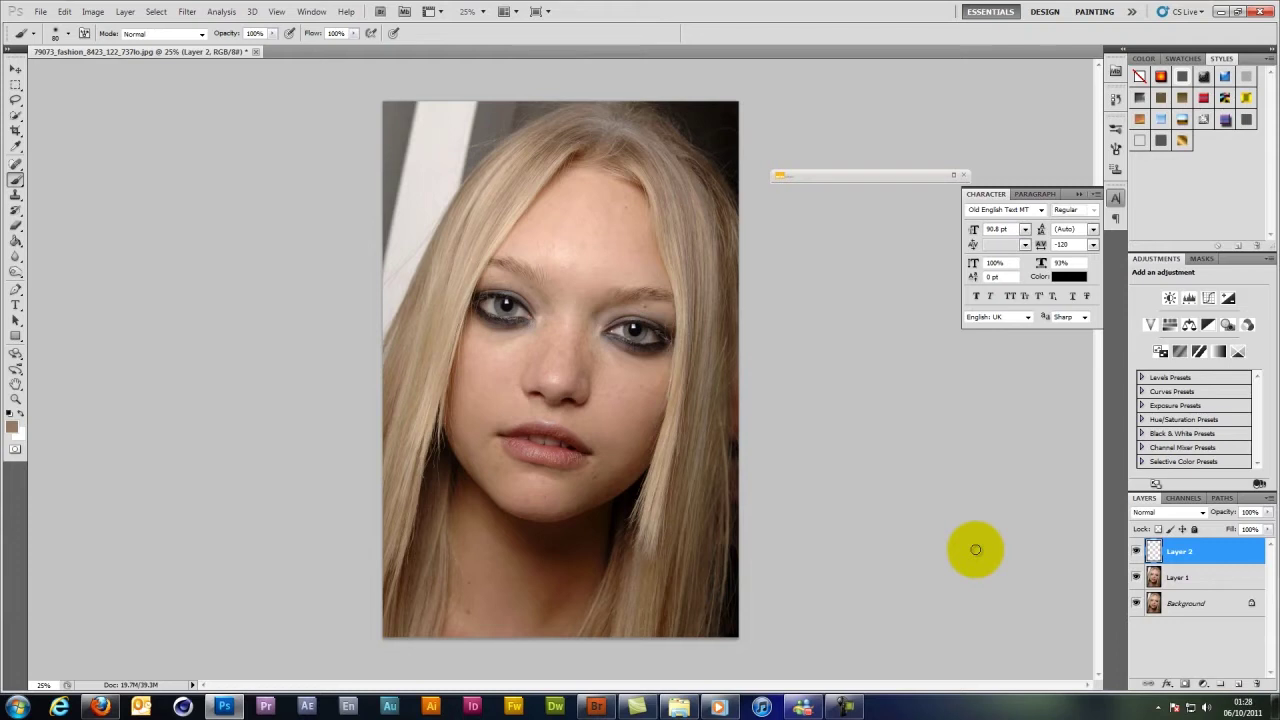
{"action": "key", "text": "shift+F5"}
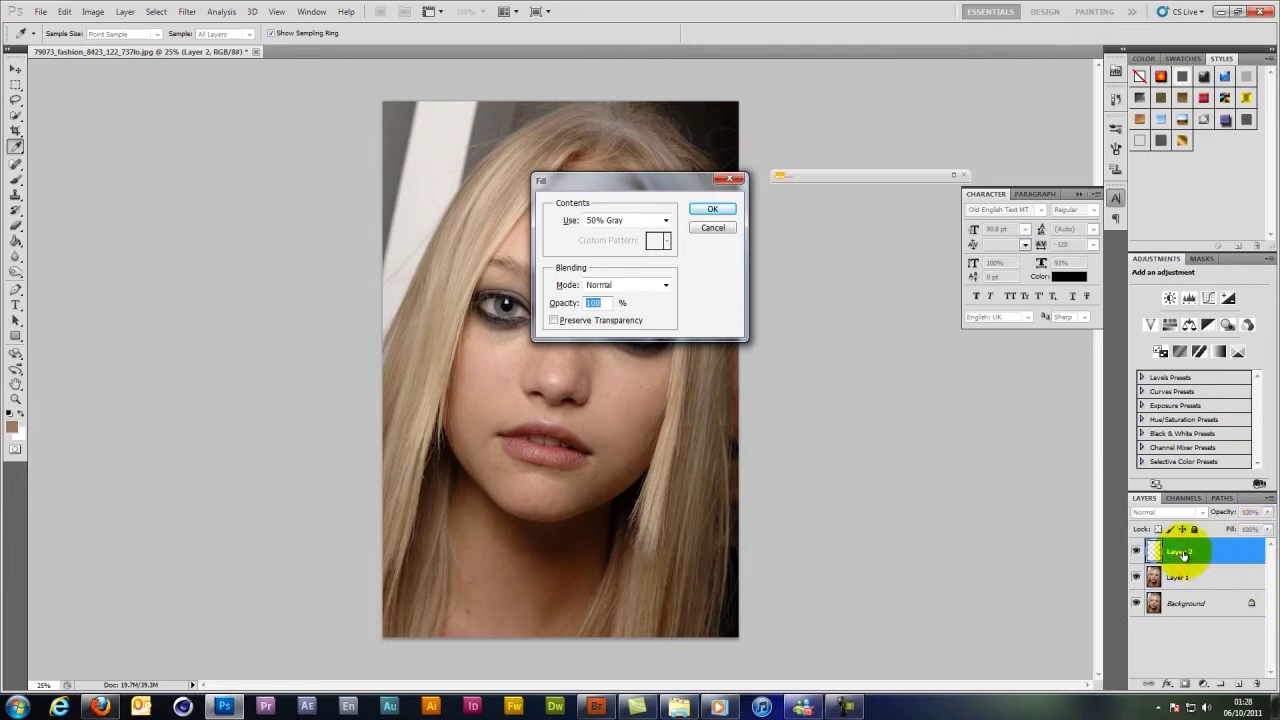
{"action": "left_click", "coordinate": [645, 221]}
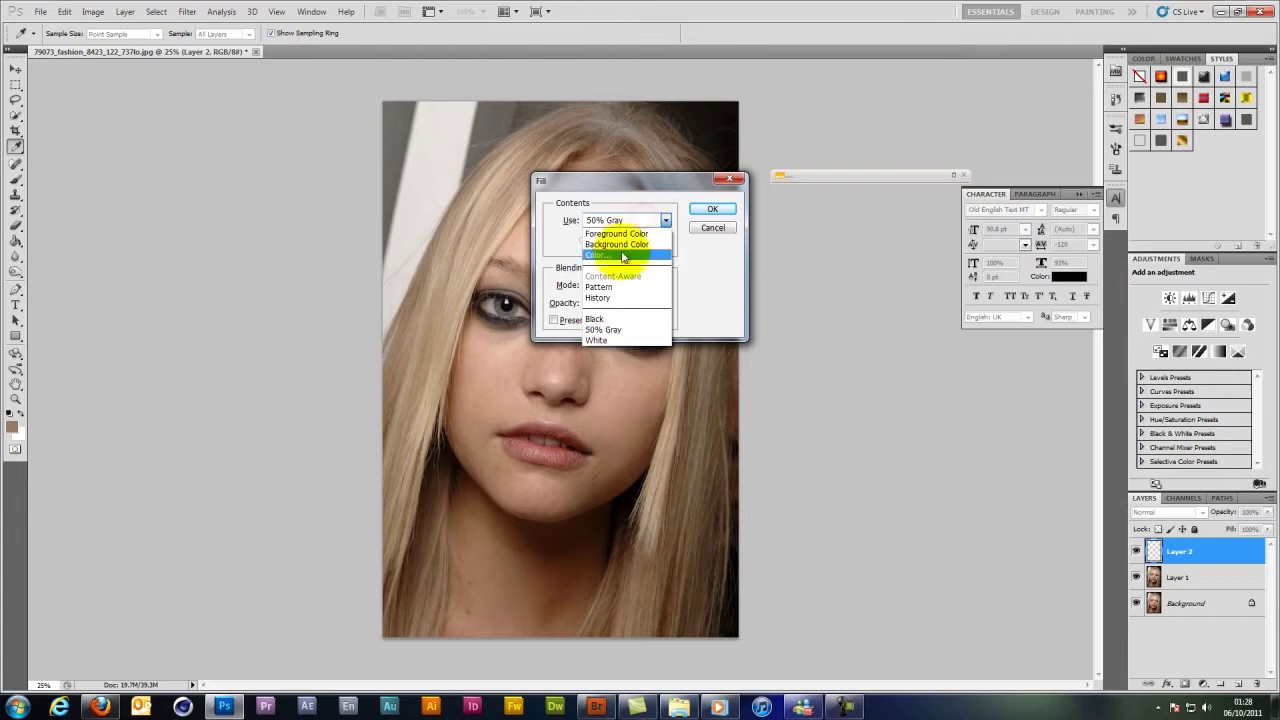
{"action": "left_click", "coordinate": [617, 328]}
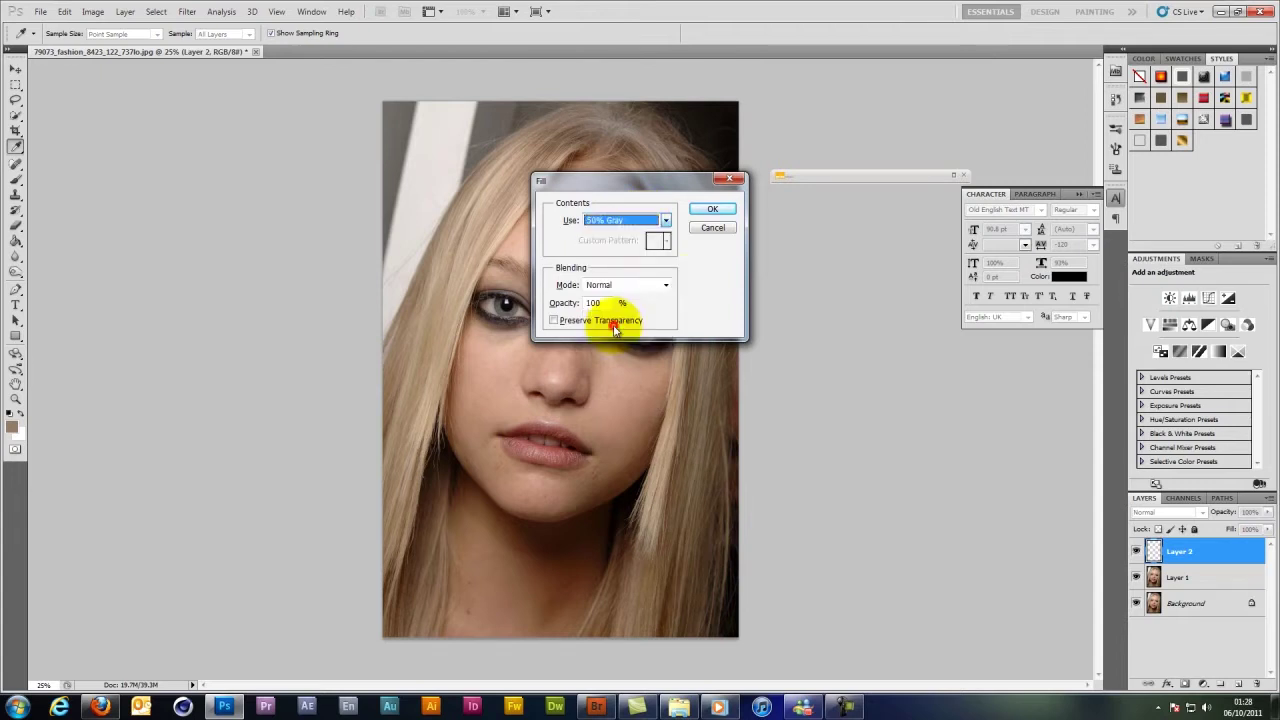
{"action": "left_click", "coordinate": [718, 209]}
{"action": "key", "text": "b"}
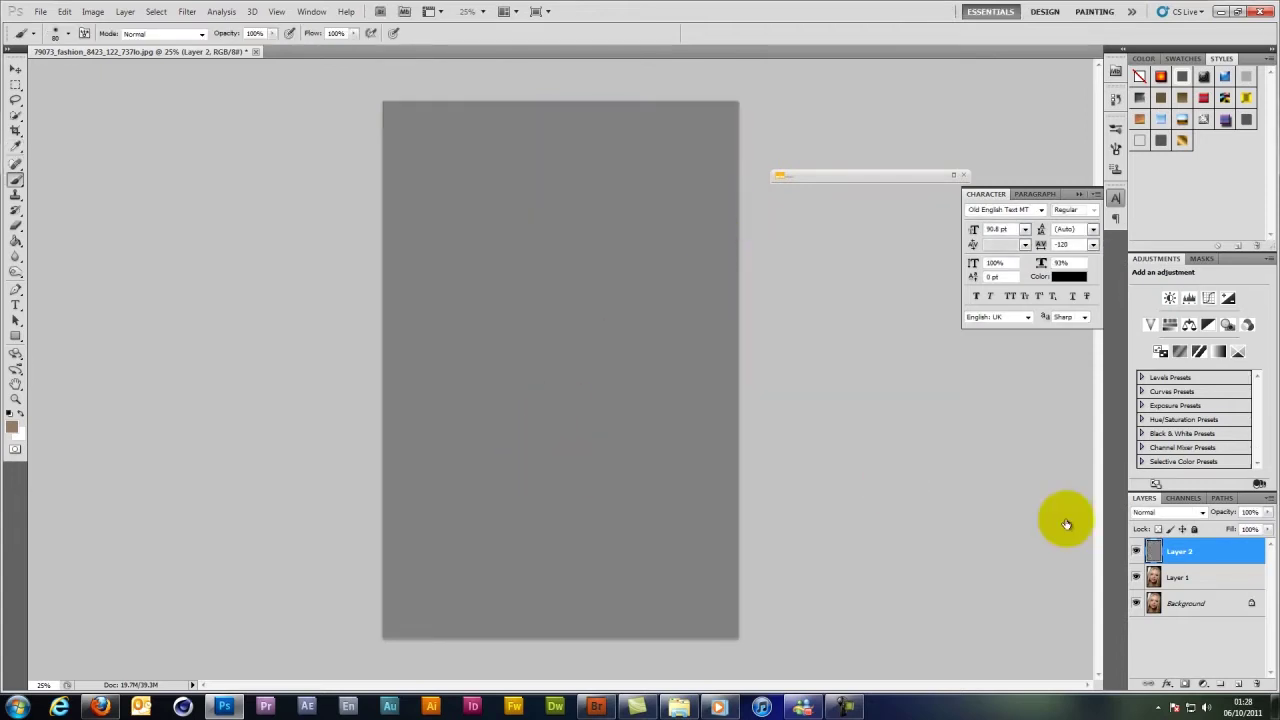
Set the gray layer's blending mode to Overlay and toggle its visibility to compare the image
{"action": "left_click", "coordinate": [1202, 512]}
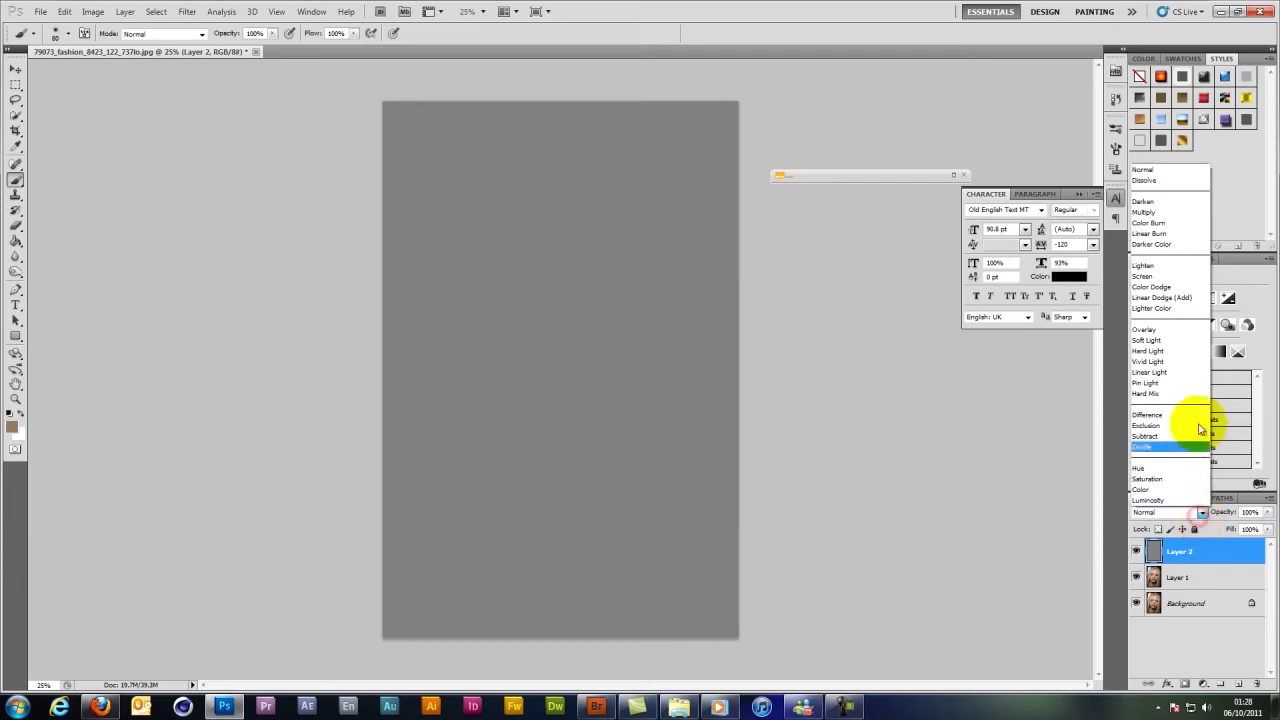
{"action": "left_click", "coordinate": [1186, 329]}
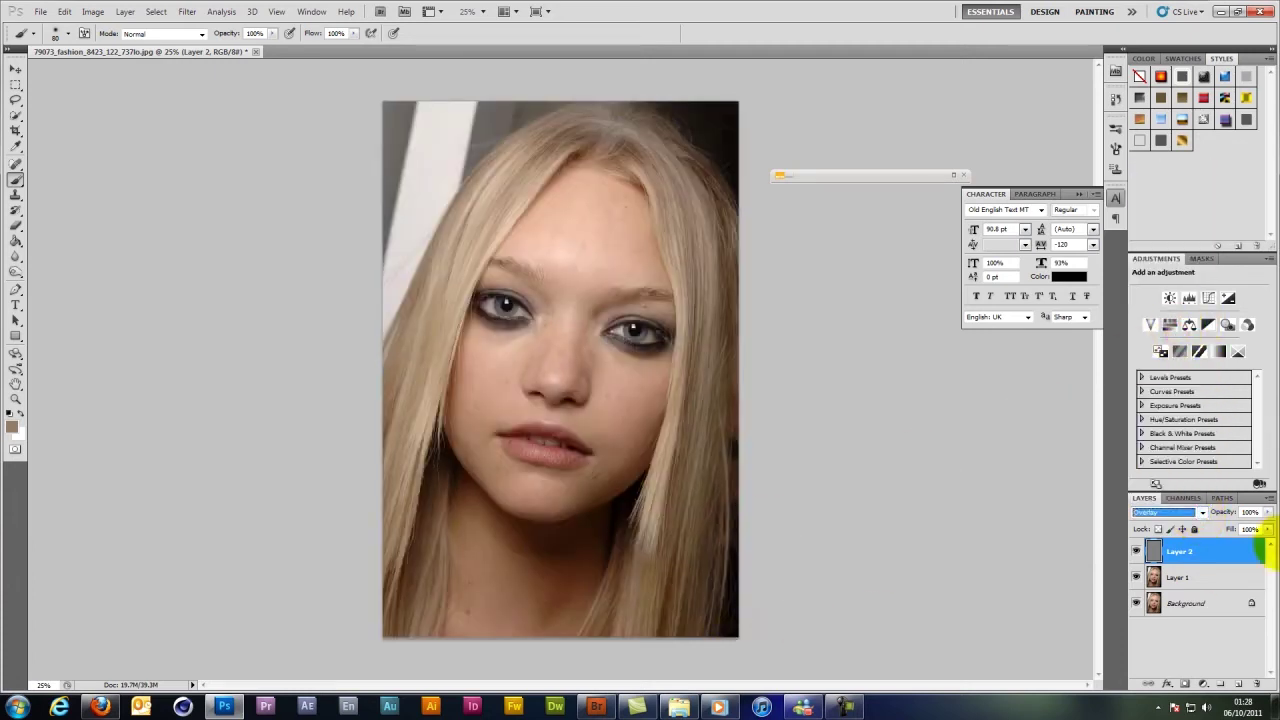
{"action": "left_click", "coordinate": [1136, 552]}
{"action": "left_click", "coordinate": [1136, 553]}
{"action": "left_click", "coordinate": [1136, 553]}
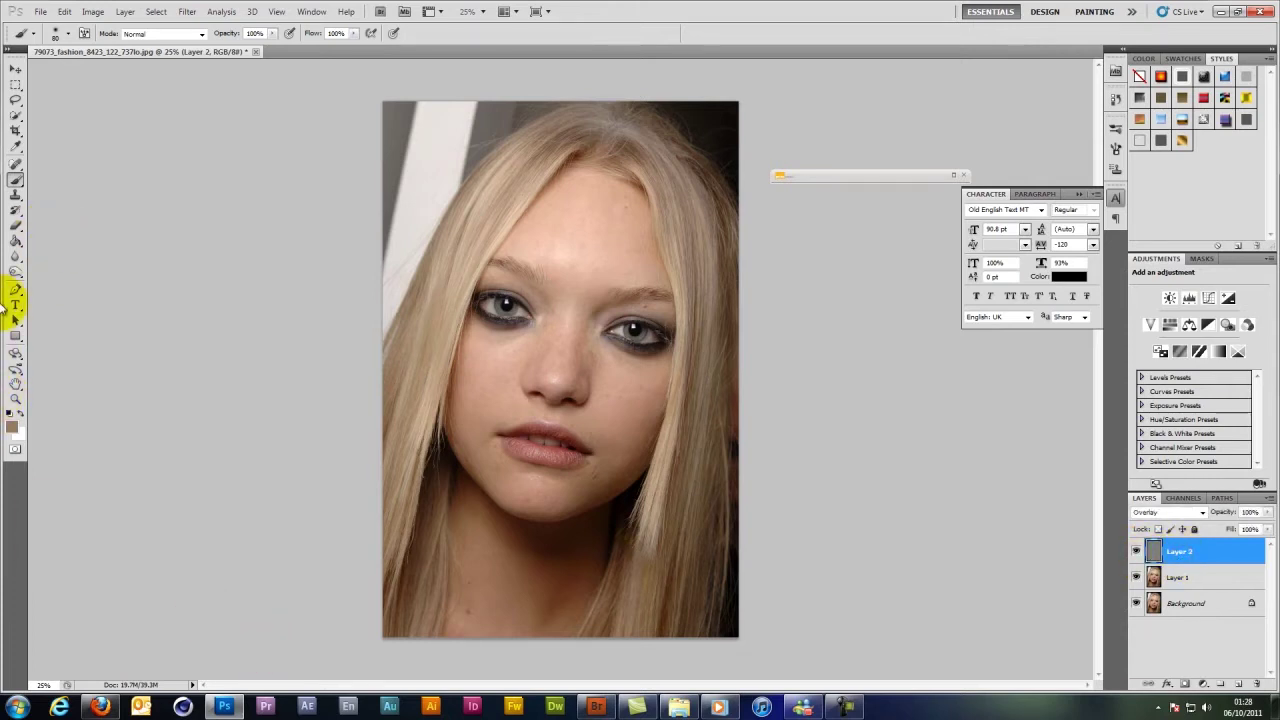
Burn the skin under the eye on the left of the photo, using a soft 150 px brush, Midtones and 50% exposure
{"action": "left_click", "coordinate": [15, 274]}
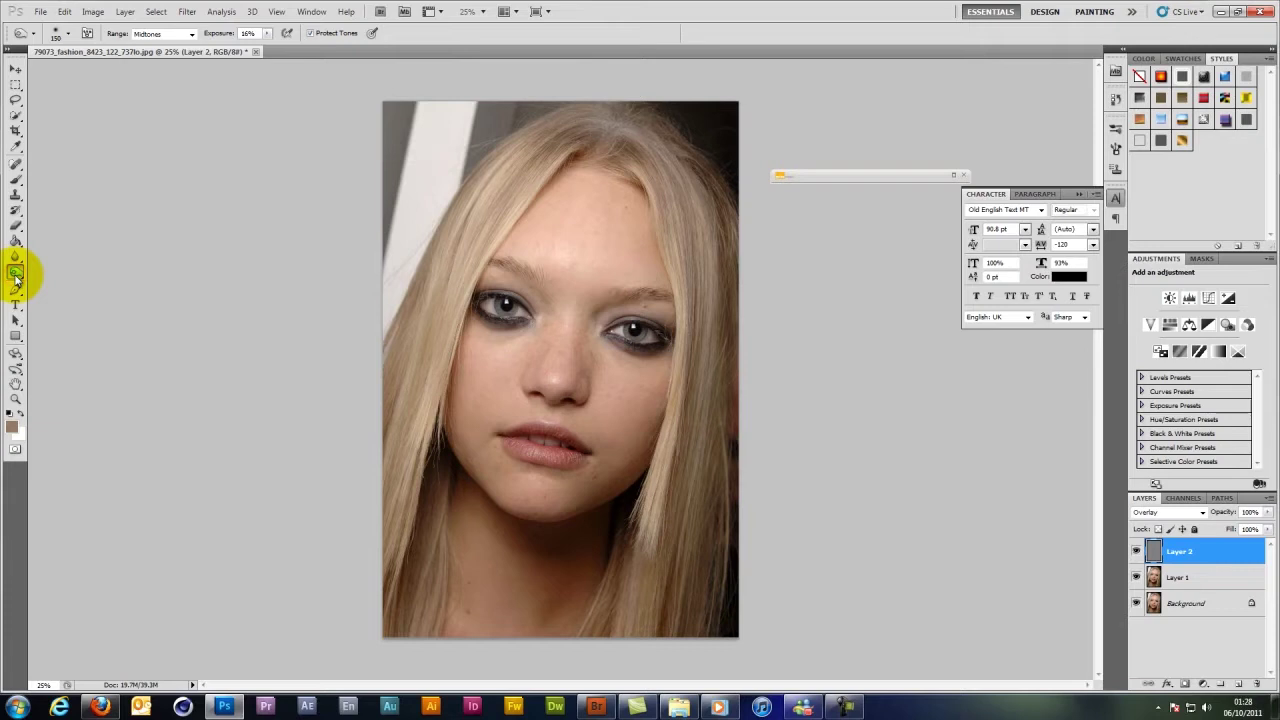
{"action": "left_click", "coordinate": [268, 34]}
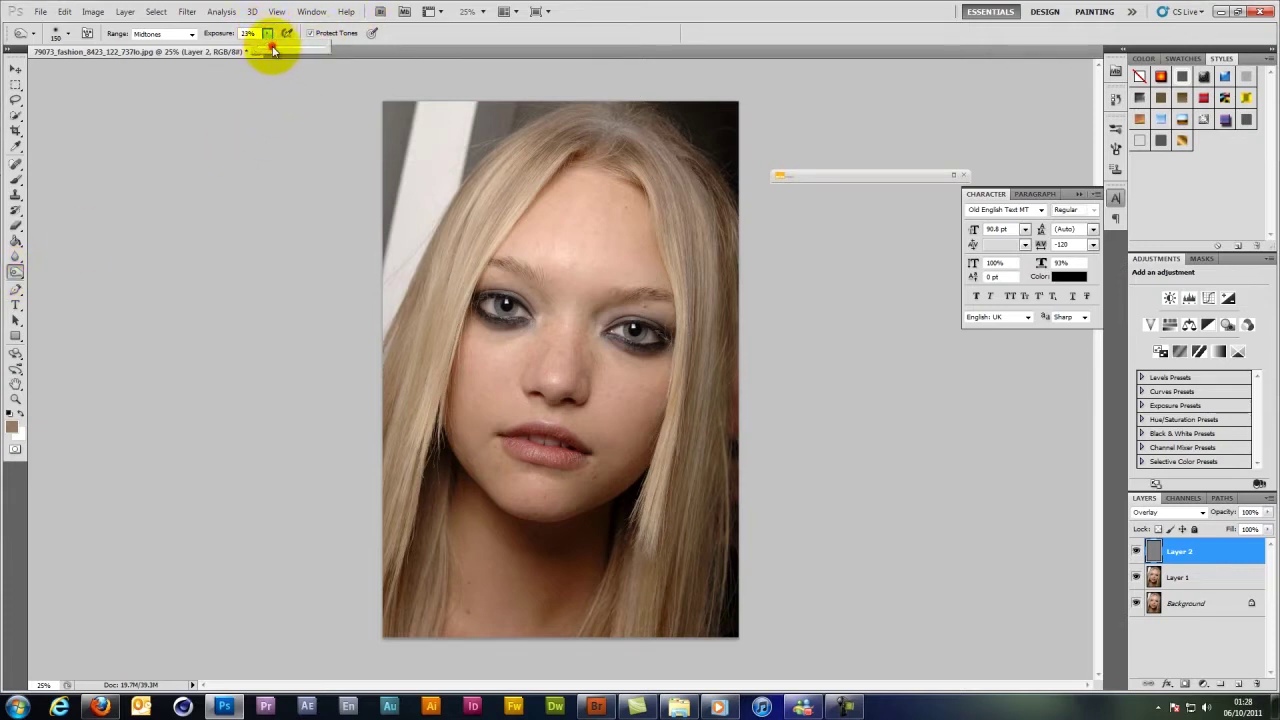
{"action": "left_click_drag", "start_coordinate": [273, 50], "coordinate": [284, 51]}
{"action": "left_click", "coordinate": [64, 34]}
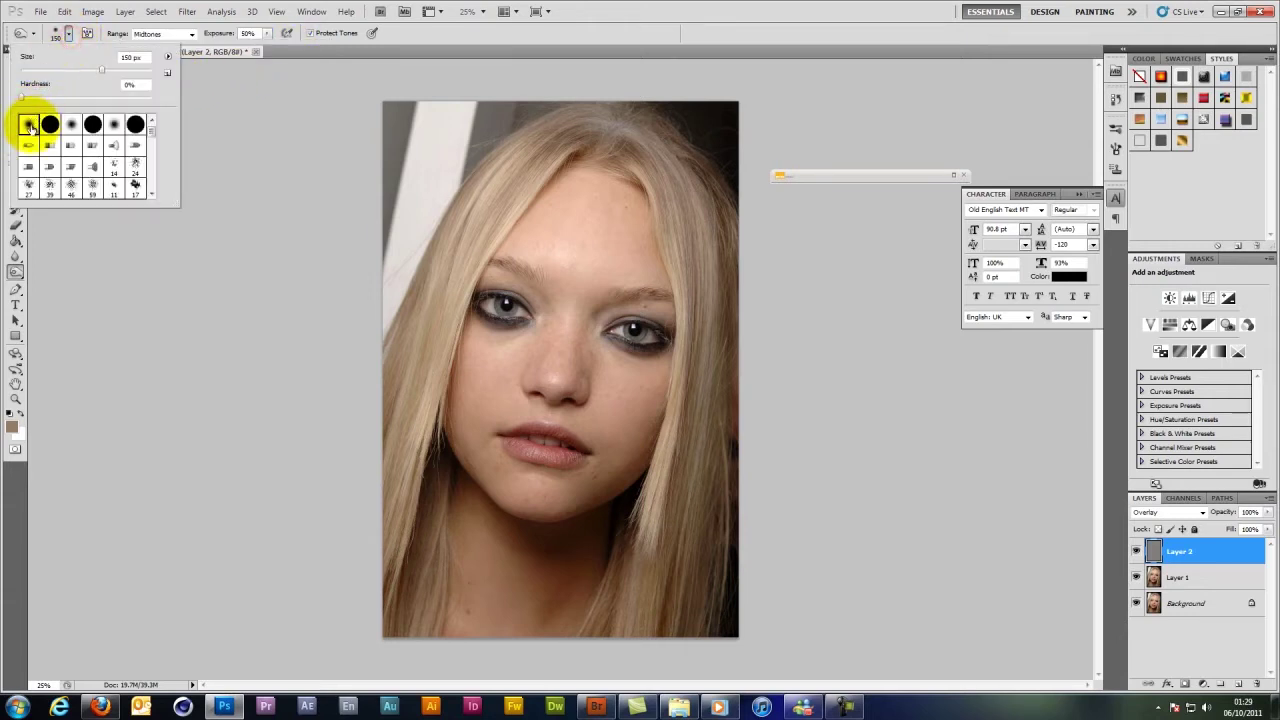
{"action": "left_click", "coordinate": [260, 114]}
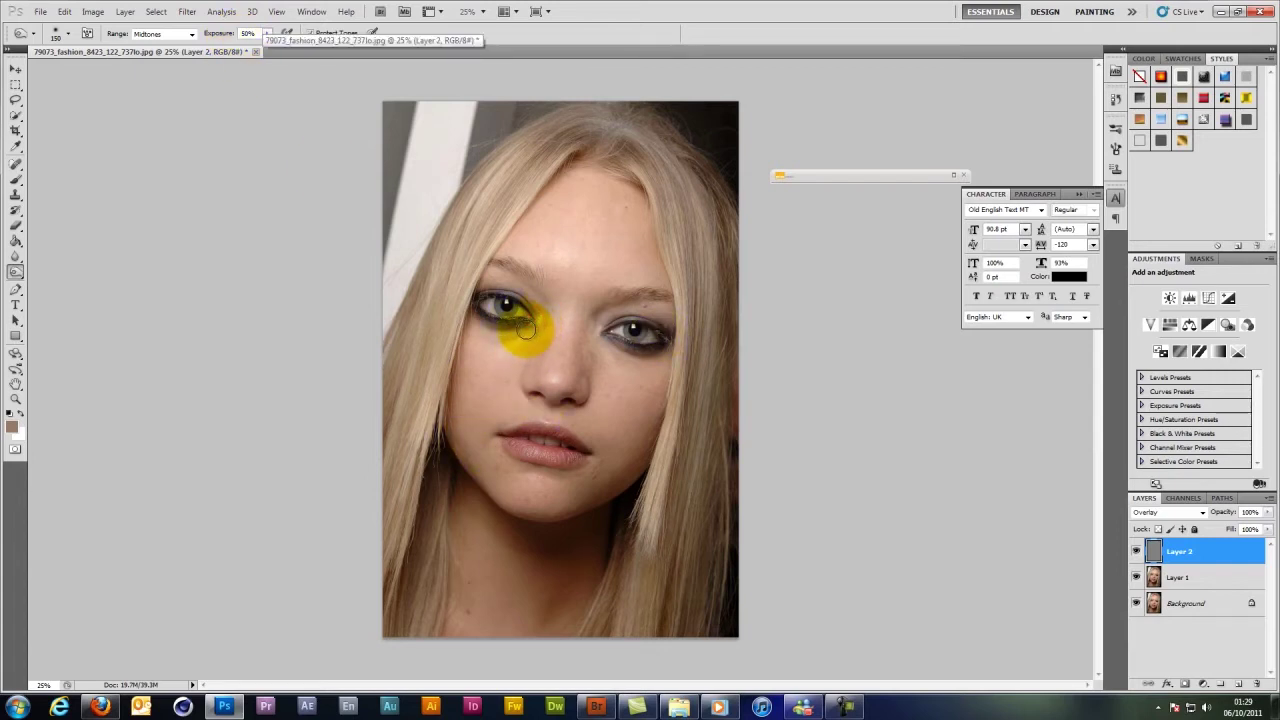
{"action": "mouse_move", "coordinate": [527, 330]}
{"action": "left_mouse_down"}
{"action": "mouse_move", "coordinate": [503, 320]}
{"action": "mouse_move", "coordinate": [490, 334]}
{"action": "left_mouse_up"}
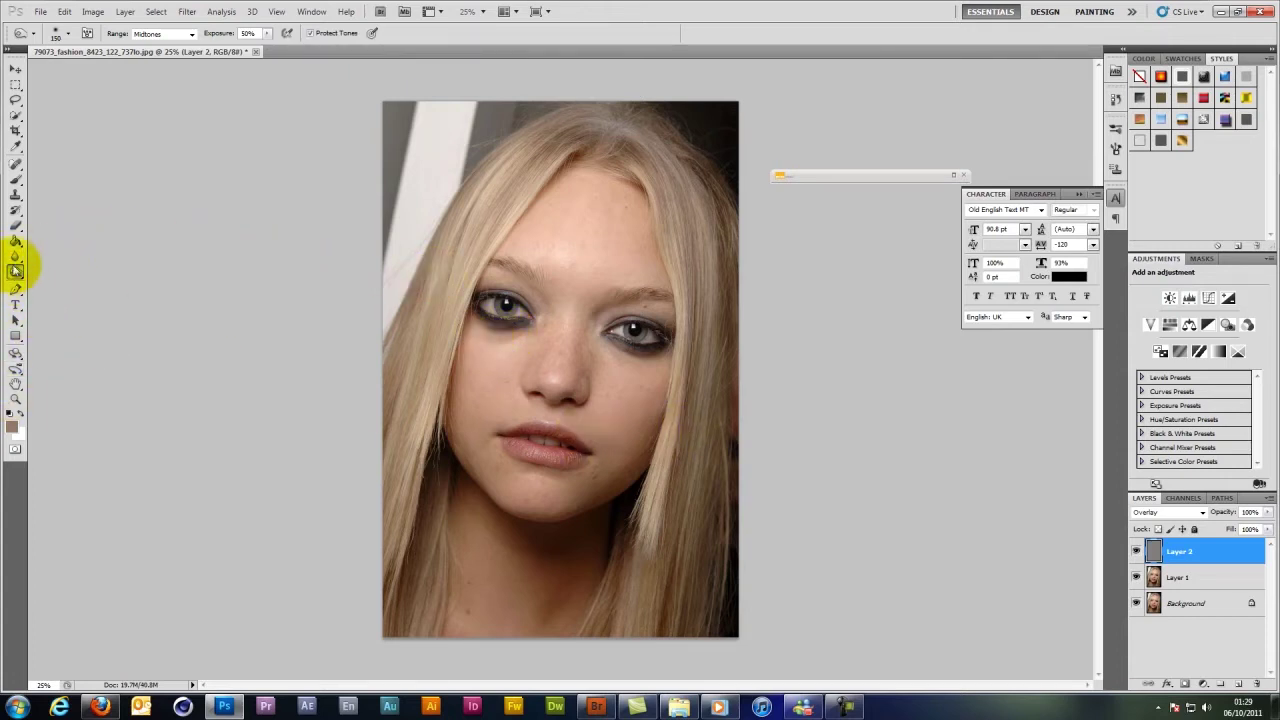
Switch to the Dodge tool with a 70 px brush and 50% exposure
{"action": "left_click", "coordinate": [15, 270]}
{"action": "left_click", "coordinate": [57, 284]}
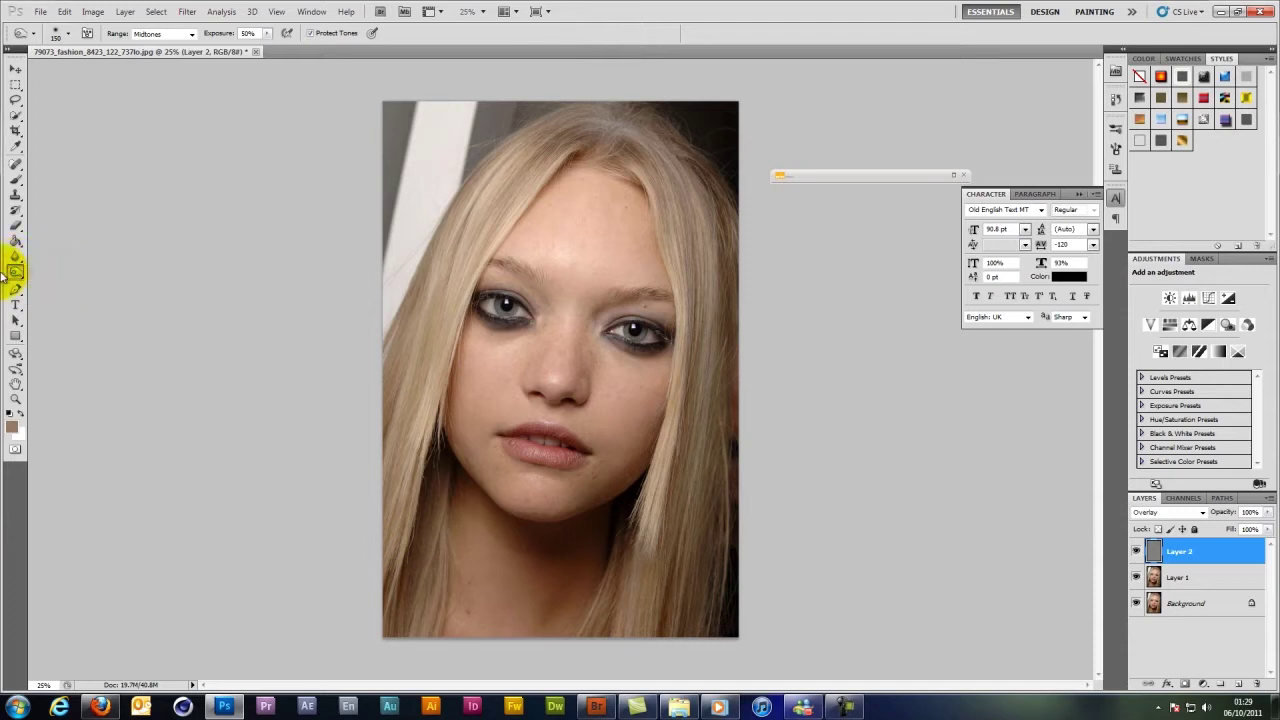
{"action": "left_click", "coordinate": [15, 270]}
{"action": "left_click", "coordinate": [57, 284]}
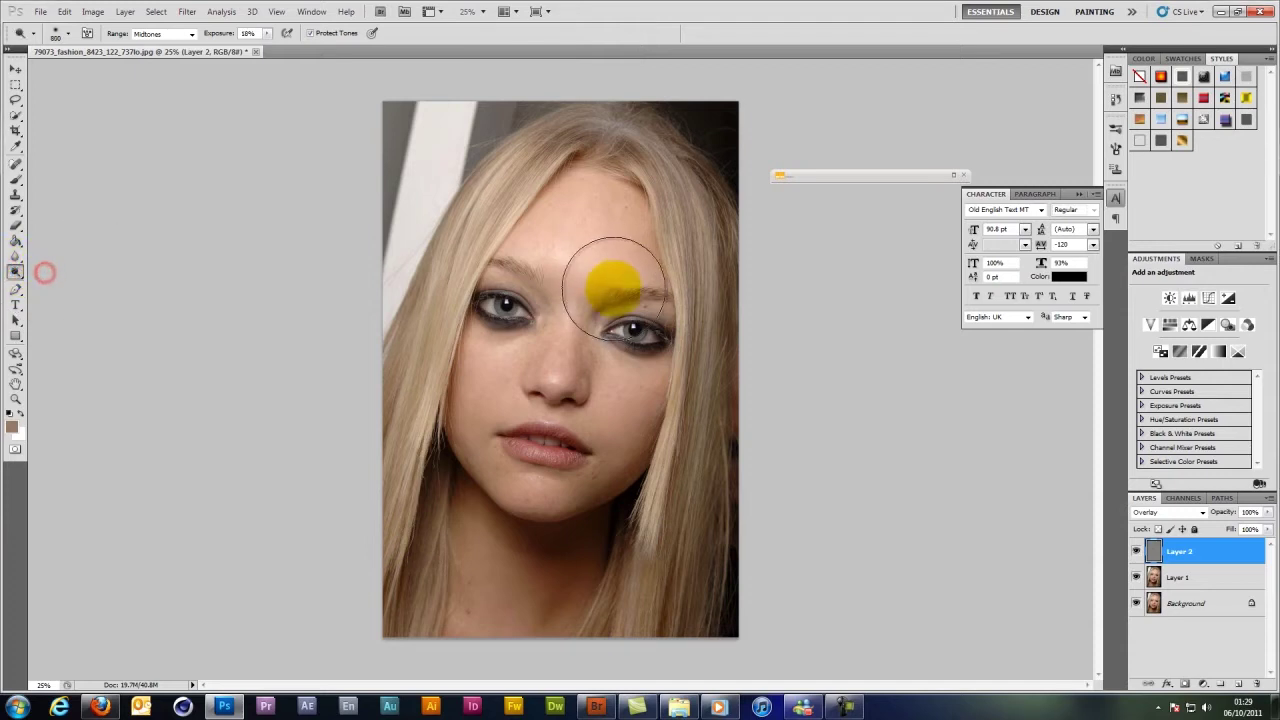
{"action": "key", "text": "bracketleft"}
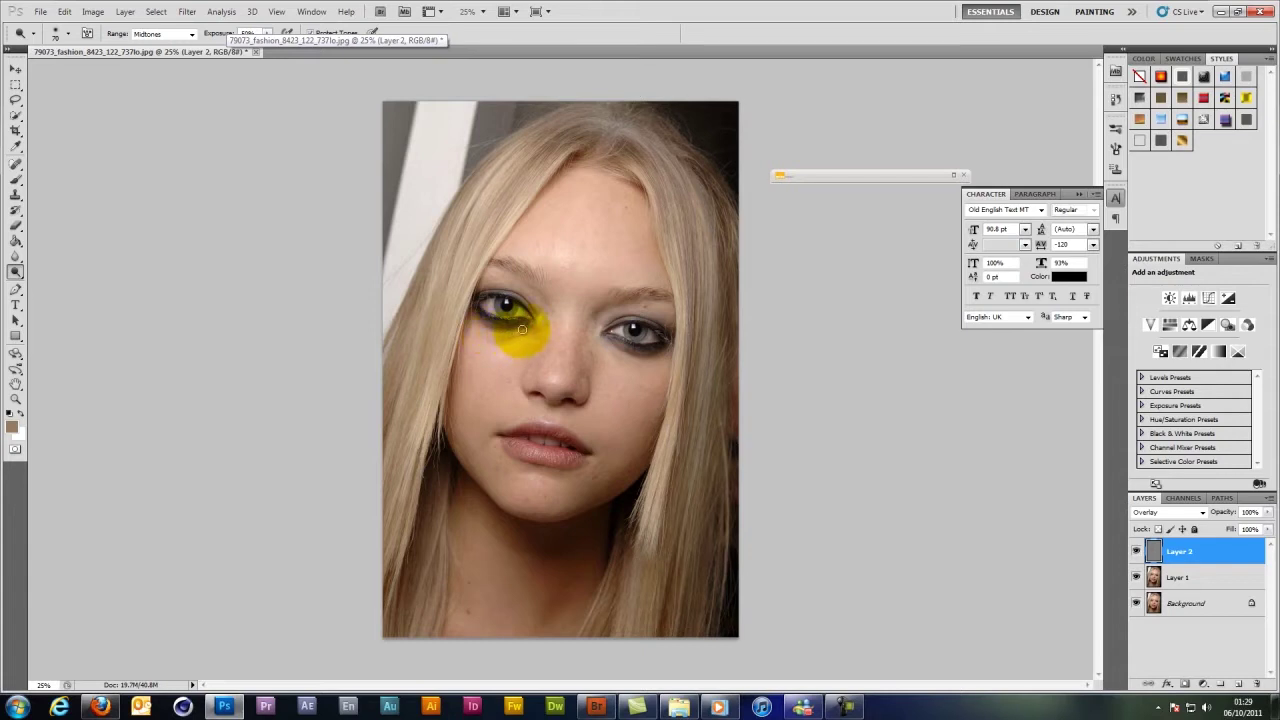
Try dodging the skin under the eye on the left of the photo and undo the strokes
{"action": "mouse_move", "coordinate": [500, 329]}
{"action": "left_mouse_down"}
{"action": "mouse_move", "coordinate": [503, 343]}
{"action": "mouse_move", "coordinate": [514, 329]}
{"action": "mouse_move", "coordinate": [488, 336]}
{"action": "left_mouse_up"}
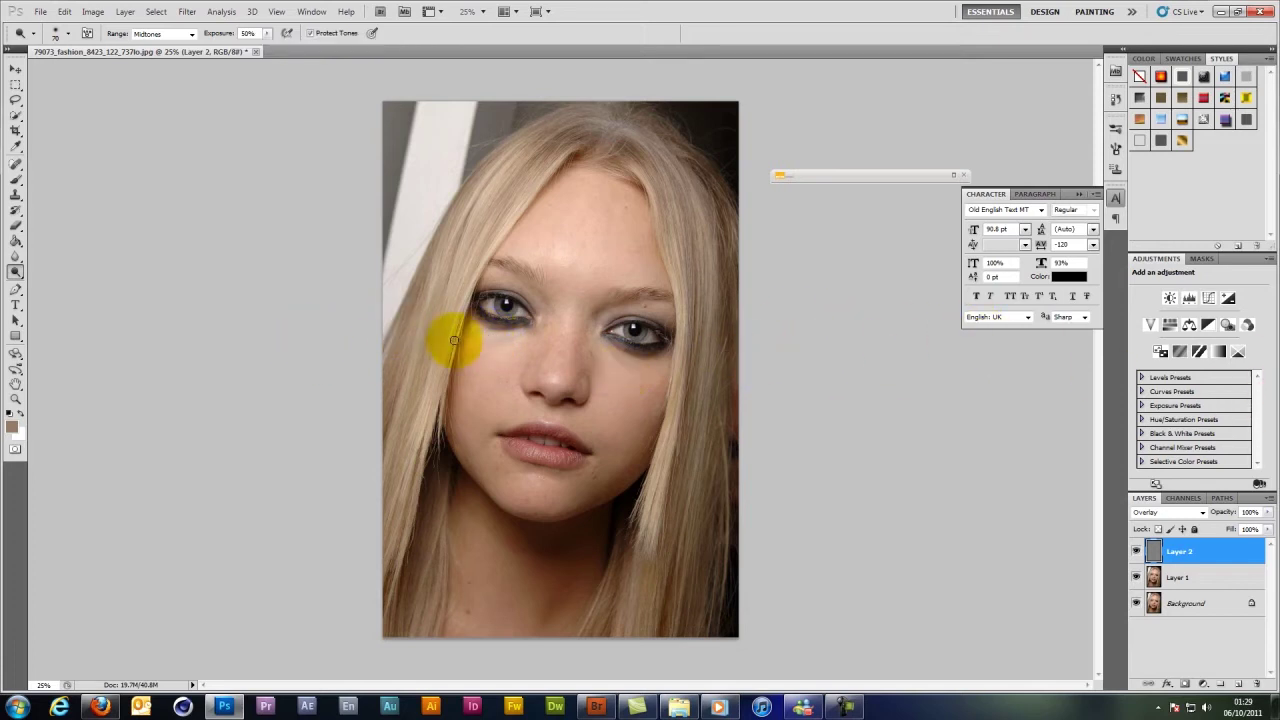
{"action": "key", "text": "ctrl+z"}
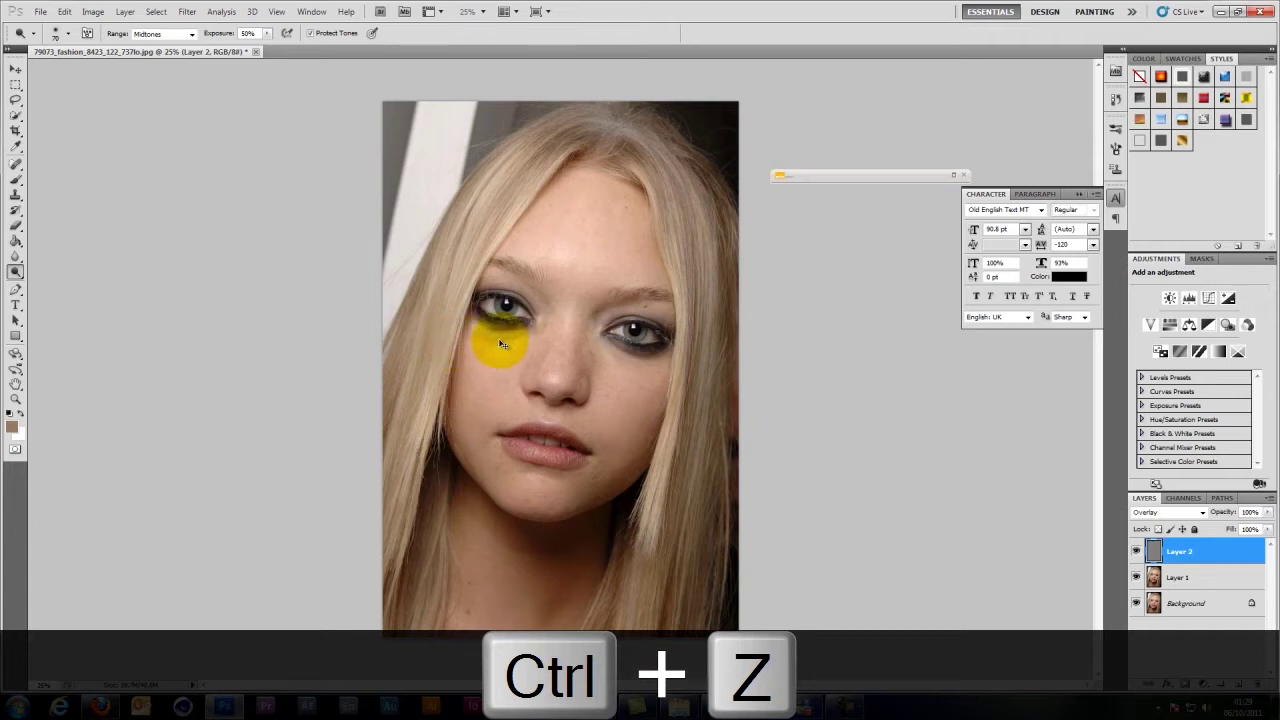
{"action": "key", "text": "ctrl+alt+z"}
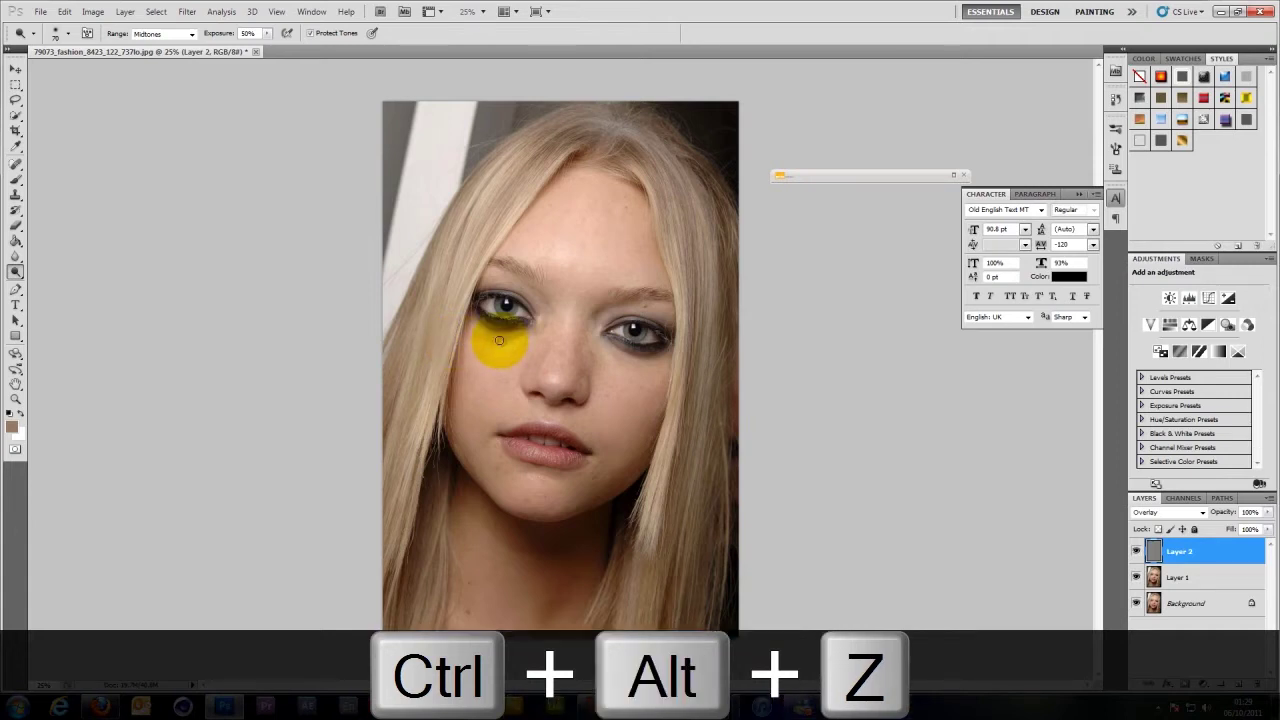
Lighten the shadows under the eyes with the Dodge tool at 30% exposure and a 100 px brush
{"action": "left_click", "coordinate": [249, 33]}
{"action": "type", "text": "3"}
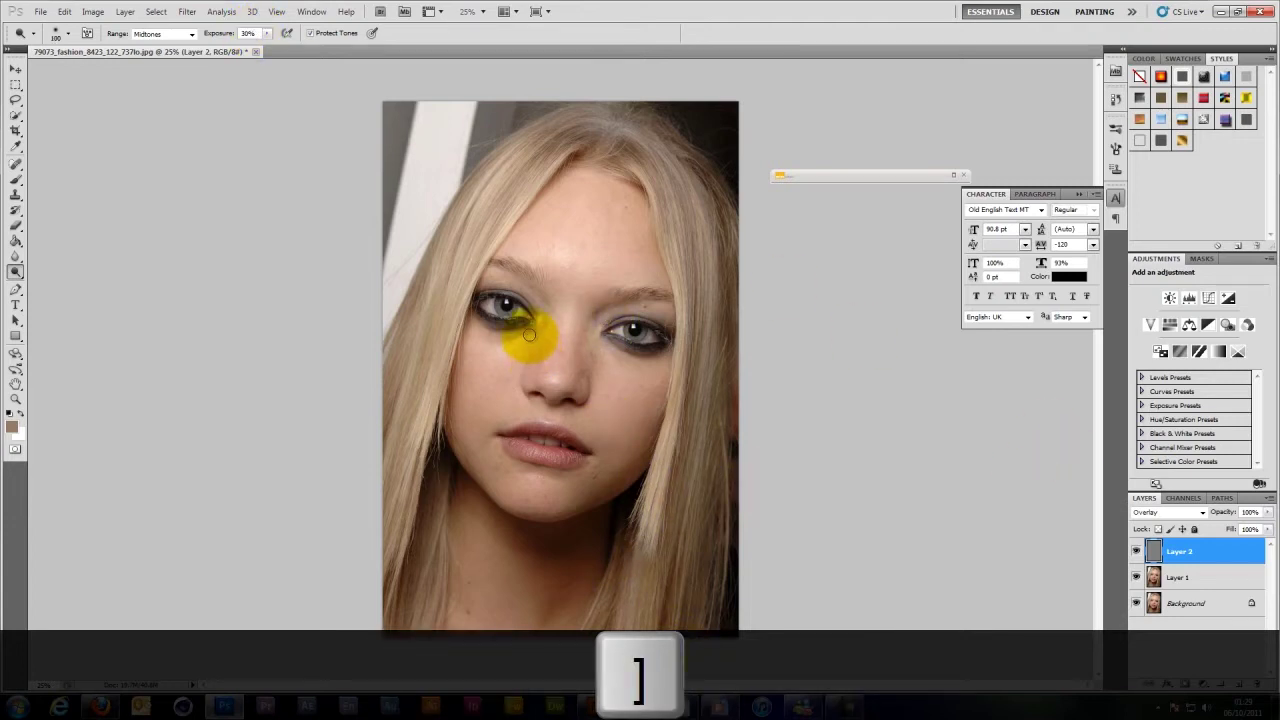
{"action": "left_click_drag", "start_coordinate": [509, 323], "coordinate": [497, 333]}
{"action": "left_click_drag", "start_coordinate": [519, 330], "coordinate": [493, 329]}
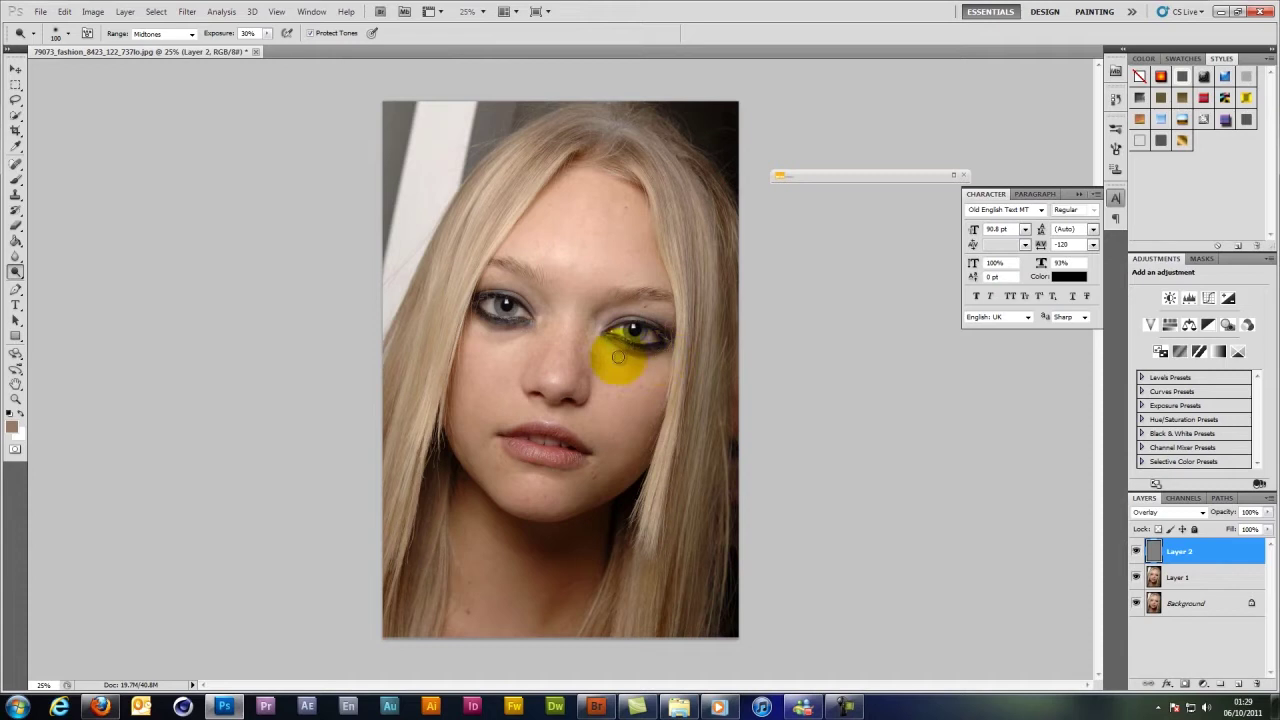
Dodge the highlights across the face, hair, neck and forehead with a 300 px brush at 10% exposure
{"action": "key", "text": "bracketright"}
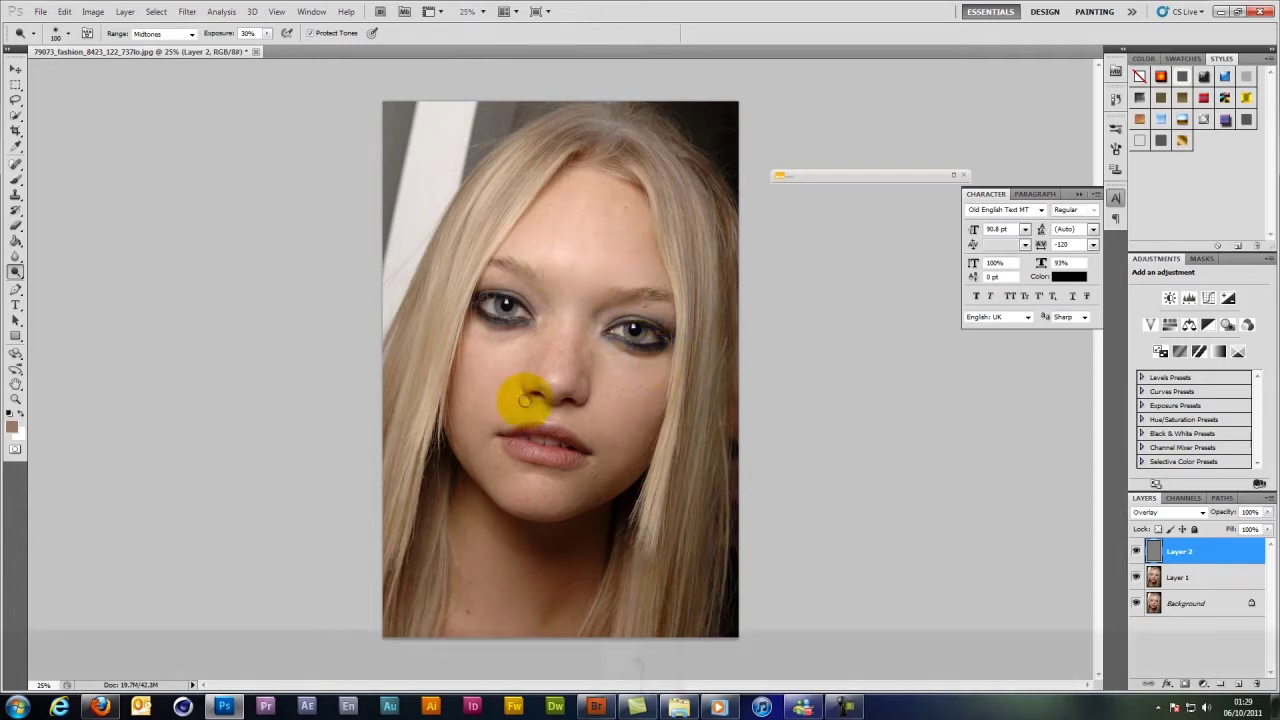
{"action": "key", "text": "bracketright"}
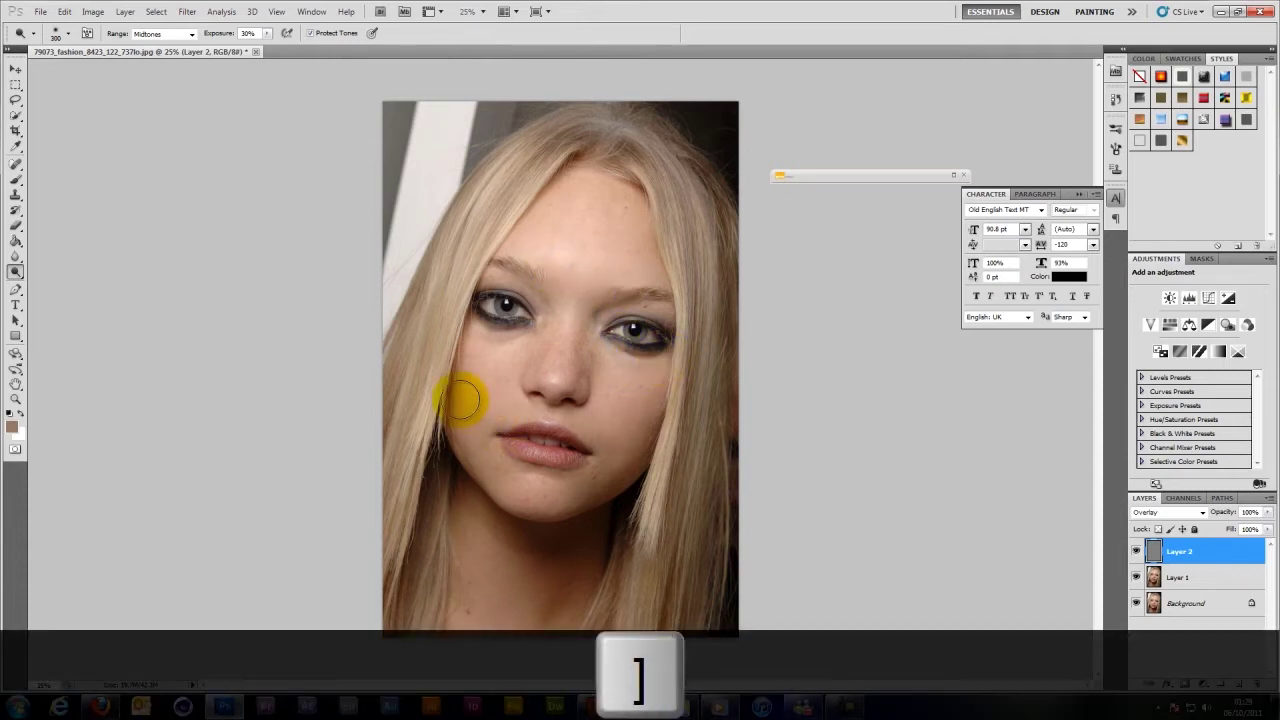
{"action": "key", "text": "1"}
{"action": "mouse_move", "coordinate": [518, 367]}
{"action": "left_mouse_down"}
{"action": "mouse_move", "coordinate": [480, 449]}
{"action": "mouse_move", "coordinate": [543, 491]}
{"action": "mouse_move", "coordinate": [466, 449]}
{"action": "mouse_move", "coordinate": [509, 486]}
{"action": "mouse_move", "coordinate": [657, 429]}
{"action": "mouse_move", "coordinate": [617, 486]}
{"action": "mouse_move", "coordinate": [665, 505]}
{"action": "left_mouse_up"}
{"action": "mouse_move", "coordinate": [671, 565]}
{"action": "left_mouse_down"}
{"action": "mouse_move", "coordinate": [655, 647]}
{"action": "mouse_move", "coordinate": [566, 576]}
{"action": "mouse_move", "coordinate": [511, 636]}
{"action": "mouse_move", "coordinate": [571, 545]}
{"action": "mouse_move", "coordinate": [560, 579]}
{"action": "mouse_move", "coordinate": [567, 539]}
{"action": "mouse_move", "coordinate": [509, 535]}
{"action": "mouse_move", "coordinate": [427, 572]}
{"action": "mouse_move", "coordinate": [444, 552]}
{"action": "mouse_move", "coordinate": [412, 550]}
{"action": "mouse_move", "coordinate": [470, 492]}
{"action": "mouse_move", "coordinate": [460, 516]}
{"action": "mouse_move", "coordinate": [476, 610]}
{"action": "mouse_move", "coordinate": [520, 579]}
{"action": "mouse_move", "coordinate": [591, 647]}
{"action": "mouse_move", "coordinate": [573, 675]}
{"action": "mouse_move", "coordinate": [520, 621]}
{"action": "mouse_move", "coordinate": [343, 656]}
{"action": "mouse_move", "coordinate": [440, 602]}
{"action": "left_mouse_up"}
{"action": "left_click_drag", "start_coordinate": [620, 184], "coordinate": [549, 206]}
{"action": "mouse_move", "coordinate": [563, 289]}
{"action": "left_mouse_down"}
{"action": "mouse_move", "coordinate": [566, 360]}
{"action": "mouse_move", "coordinate": [606, 334]}
{"action": "mouse_move", "coordinate": [655, 328]}
{"action": "mouse_move", "coordinate": [623, 349]}
{"action": "mouse_move", "coordinate": [529, 337]}
{"action": "mouse_move", "coordinate": [500, 300]}
{"action": "mouse_move", "coordinate": [546, 295]}
{"action": "mouse_move", "coordinate": [486, 300]}
{"action": "mouse_move", "coordinate": [629, 349]}
{"action": "mouse_move", "coordinate": [638, 330]}
{"action": "mouse_move", "coordinate": [523, 371]}
{"action": "mouse_move", "coordinate": [509, 357]}
{"action": "mouse_move", "coordinate": [520, 405]}
{"action": "mouse_move", "coordinate": [586, 423]}
{"action": "mouse_move", "coordinate": [537, 386]}
{"action": "mouse_move", "coordinate": [510, 397]}
{"action": "mouse_move", "coordinate": [503, 343]}
{"action": "mouse_move", "coordinate": [471, 337]}
{"action": "mouse_move", "coordinate": [469, 349]}
{"action": "mouse_move", "coordinate": [430, 325]}
{"action": "left_mouse_up"}
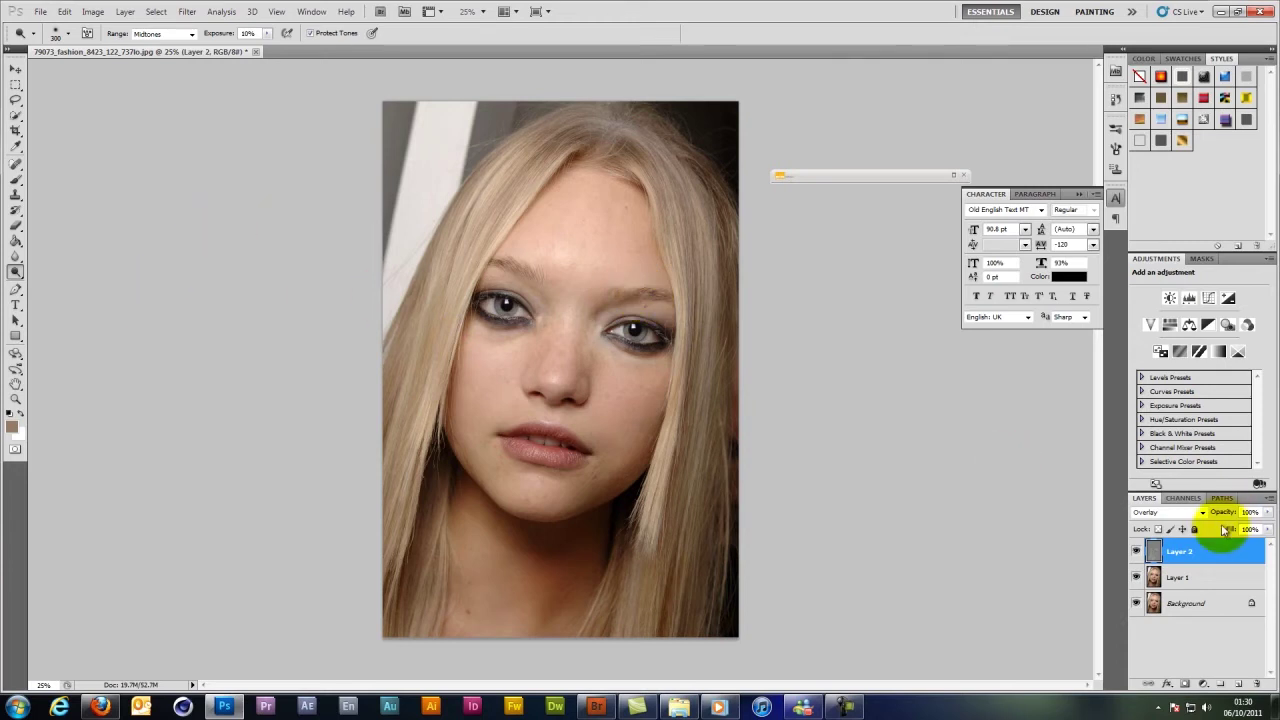
Add another new layer on top and fill it with 50% Gray
{"action": "left_click", "coordinate": [1239, 685]}
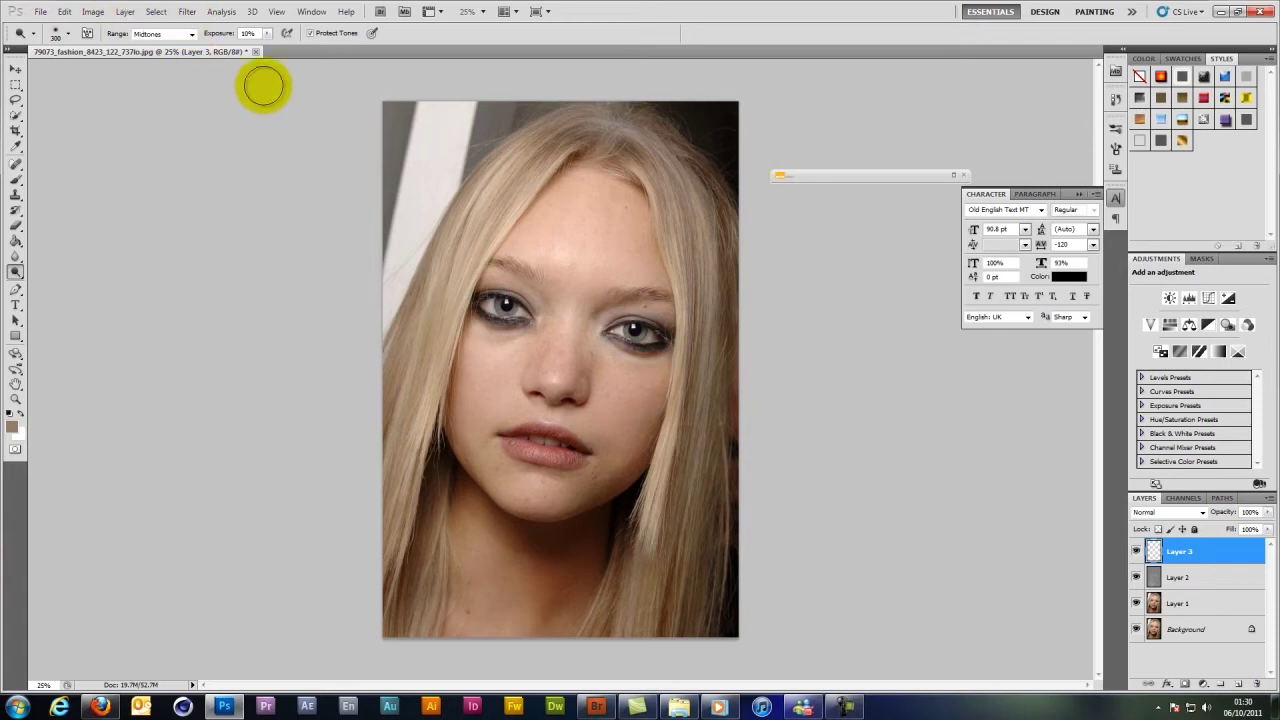
{"action": "key", "text": "shift+F5"}
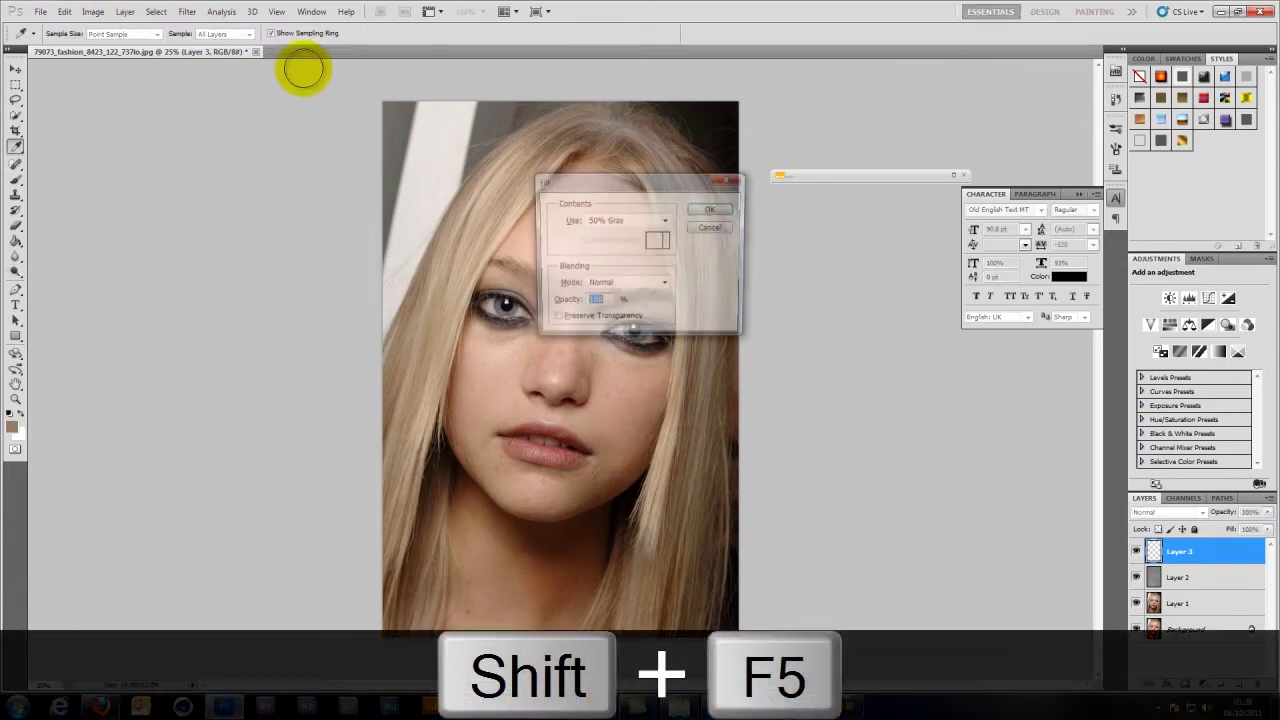
{"action": "left_click", "coordinate": [711, 207]}
{"action": "key", "text": "o"}
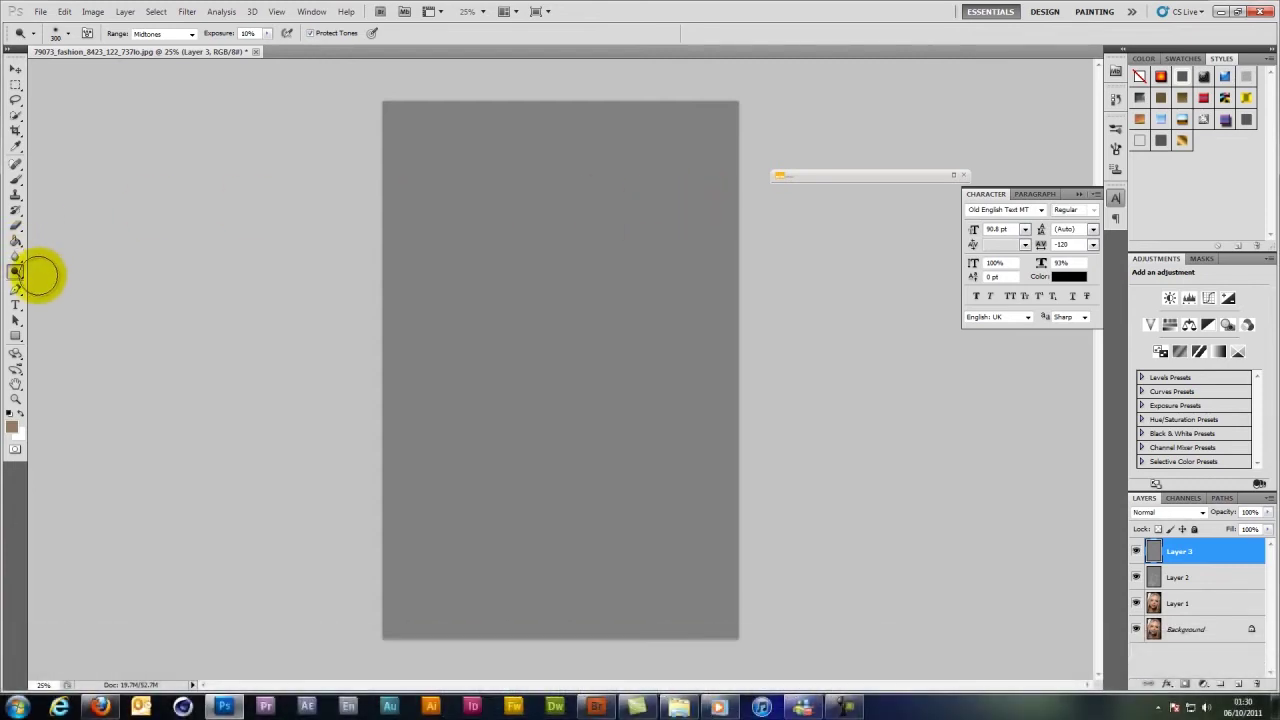
Switch to the Burn tool and set the new gray layer's blending mode to Overlay
{"action": "left_click", "coordinate": [20, 270]}
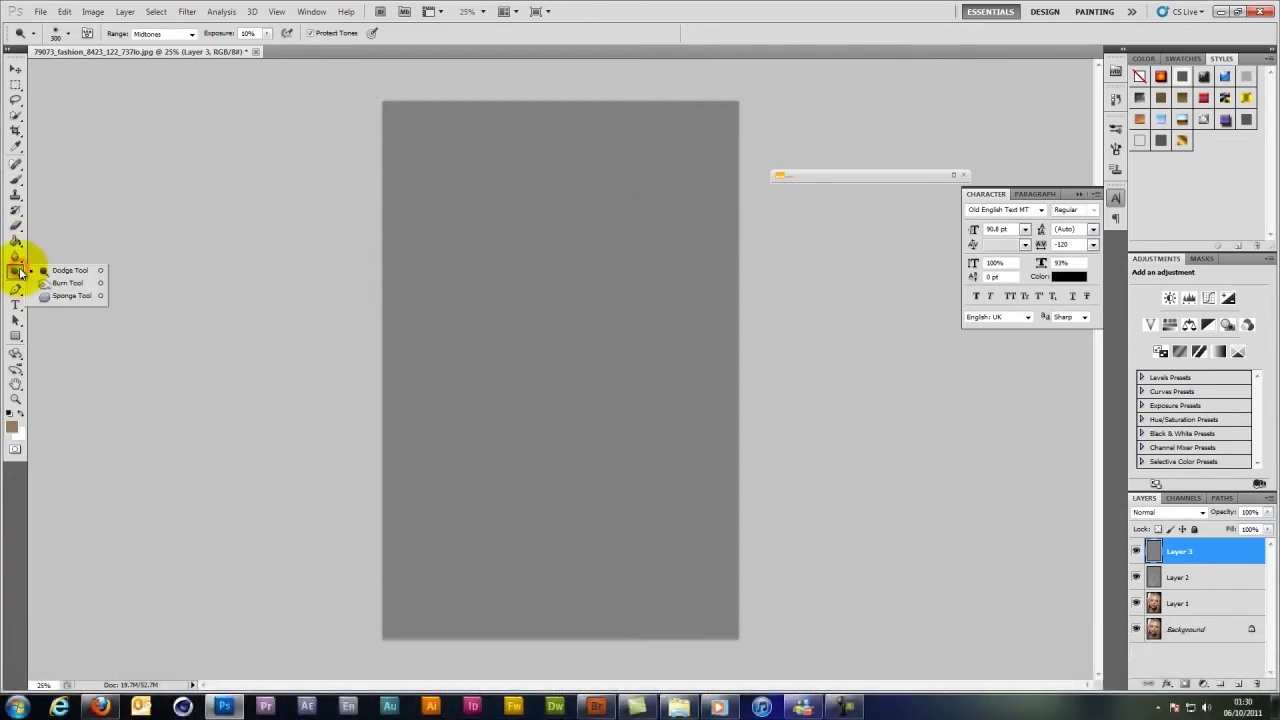
{"action": "left_click", "coordinate": [71, 282]}
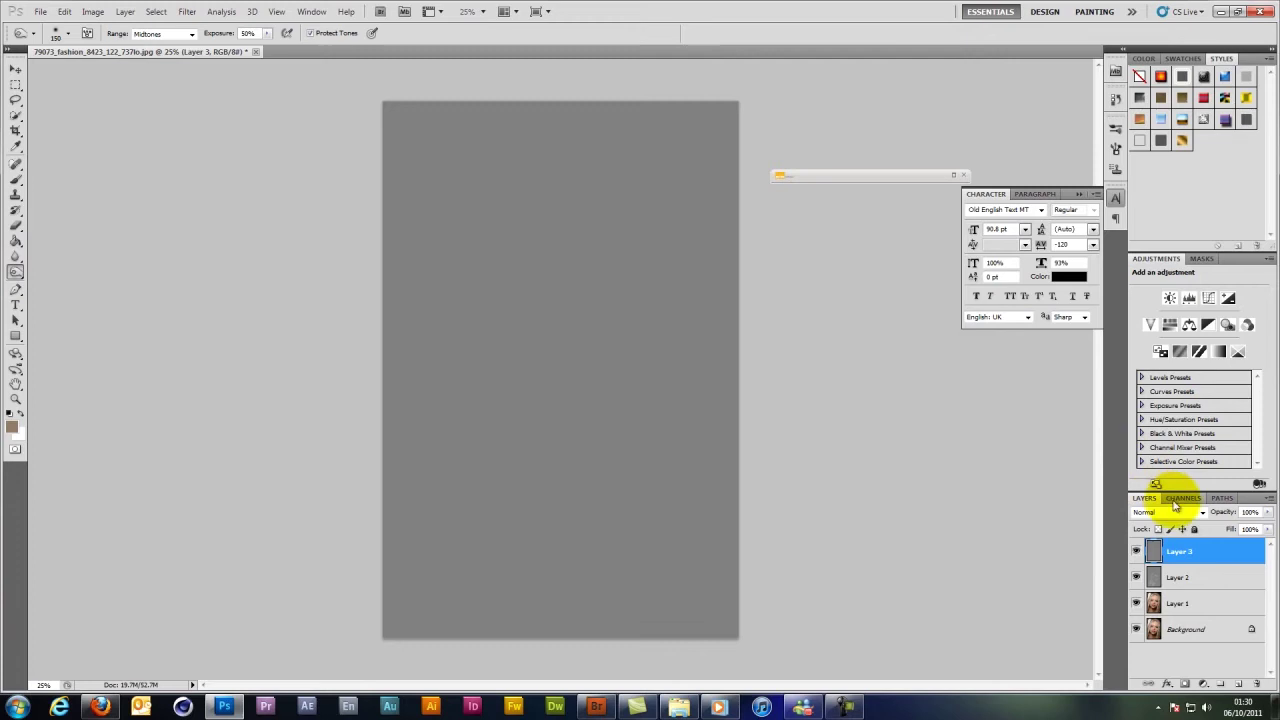
{"action": "left_click", "coordinate": [1180, 512]}
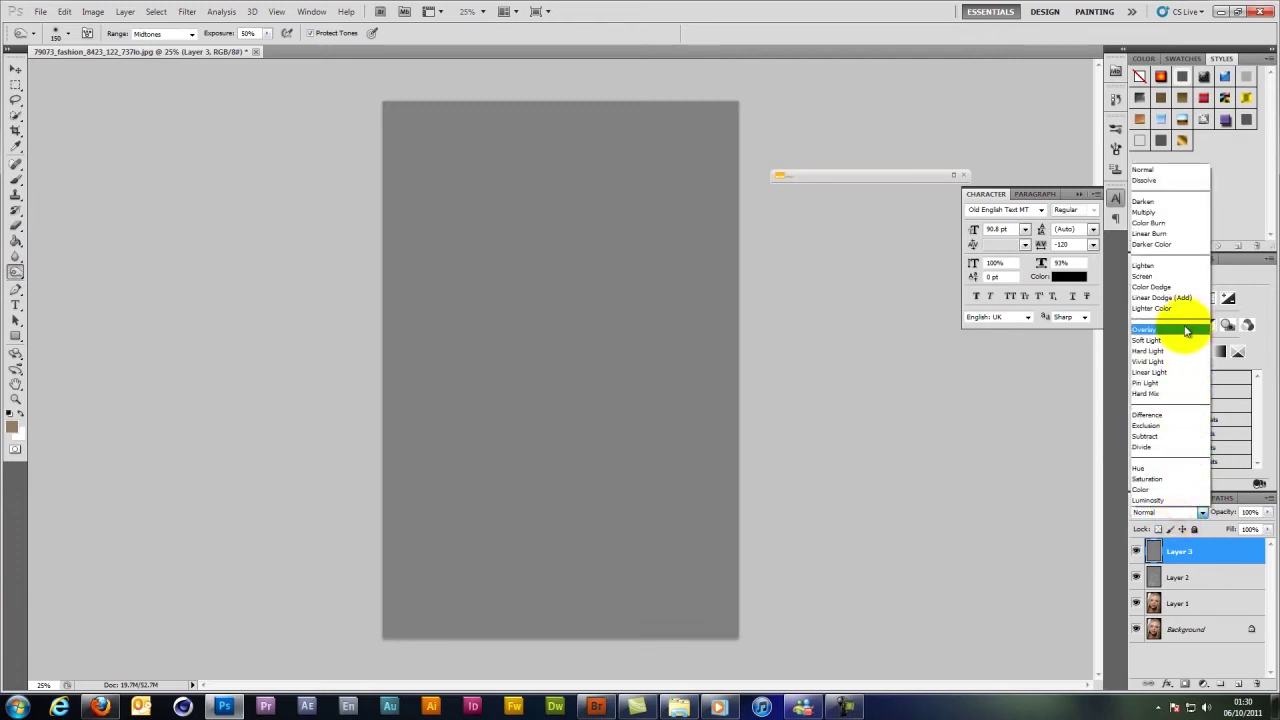
{"action": "left_click", "coordinate": [1177, 330]}
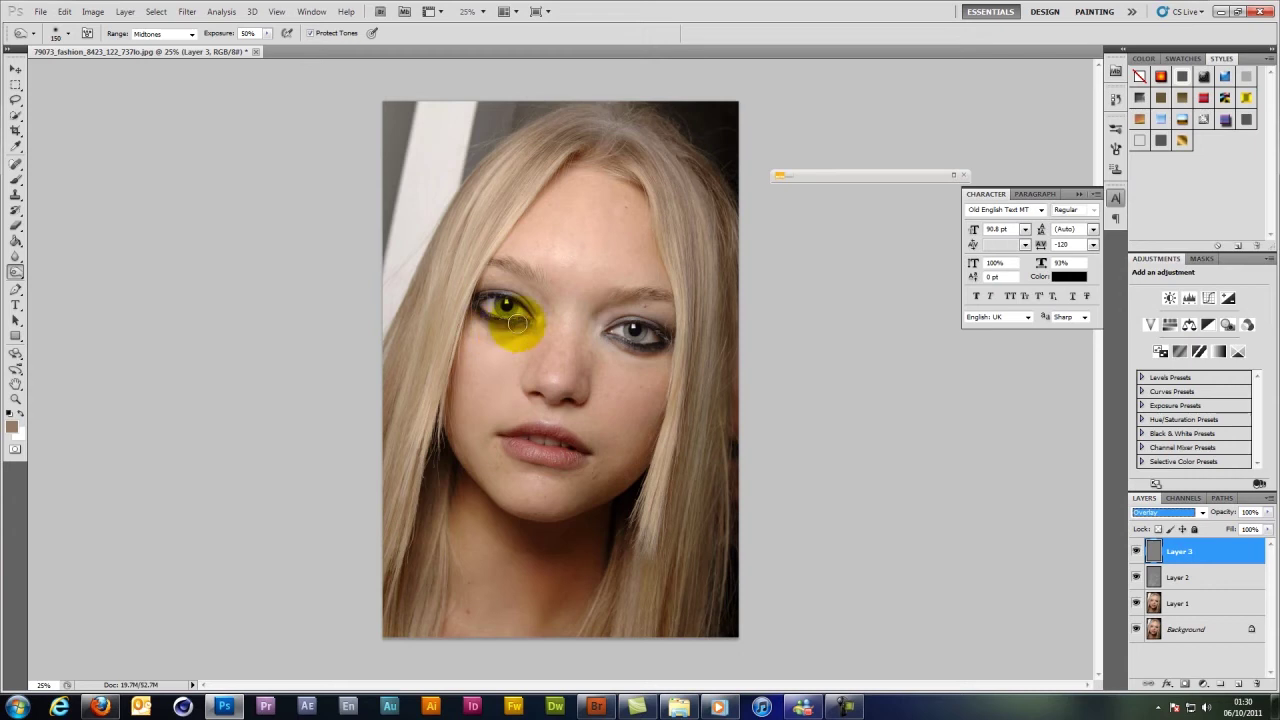
Burn the dark make-up around both eyes on Layer 3 with a 35 px brush at 50% exposure
{"action": "key", "text": "bracketleft"}
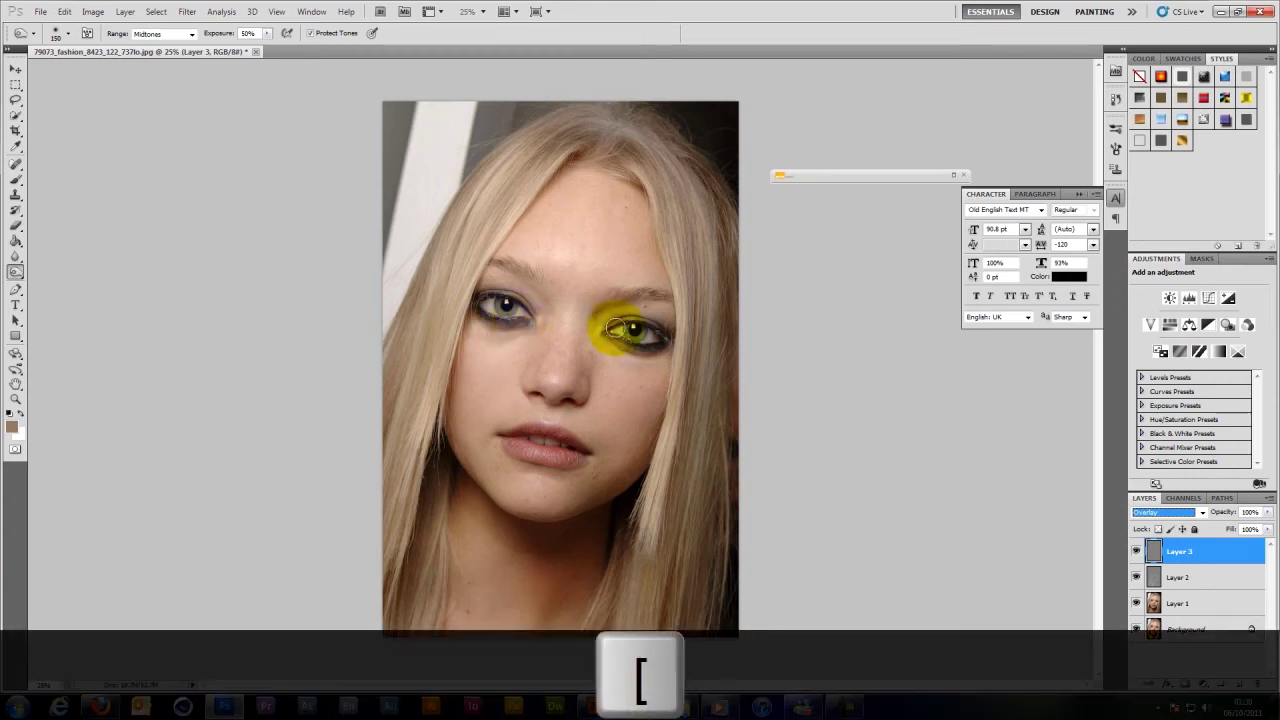
{"action": "key", "text": "bracketleft"}
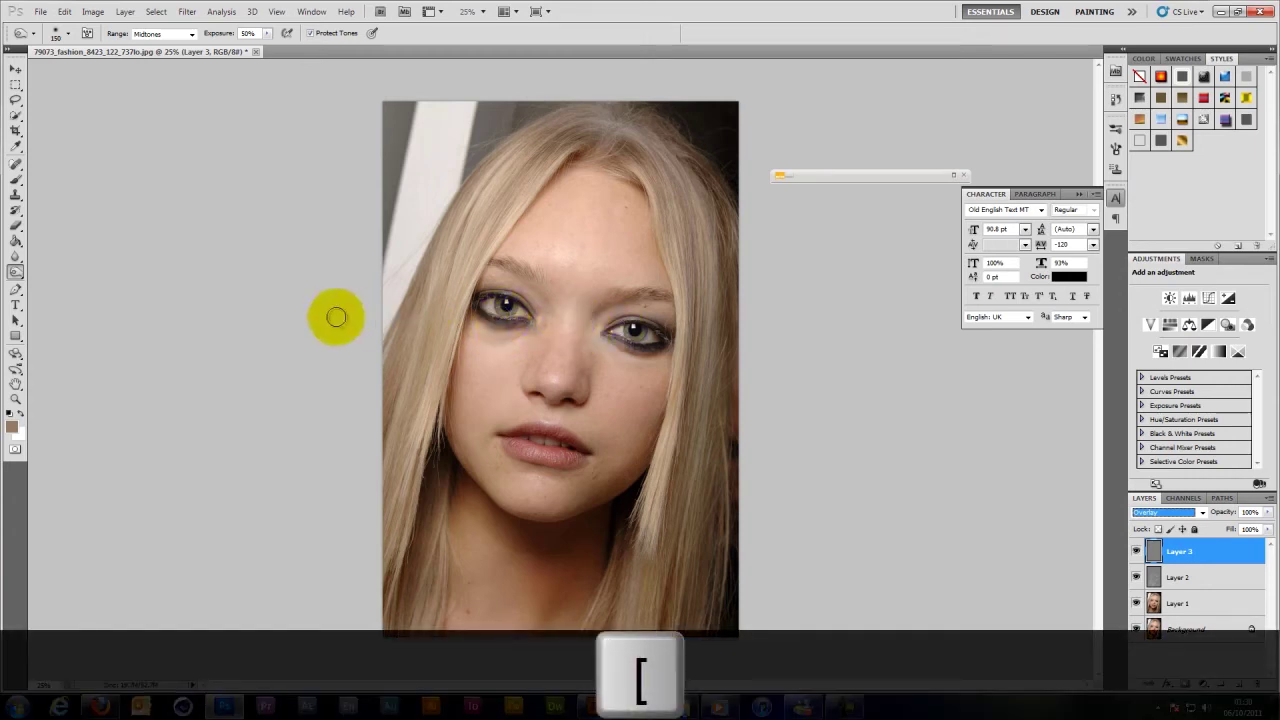
{"action": "left_click", "coordinate": [314, 315]}
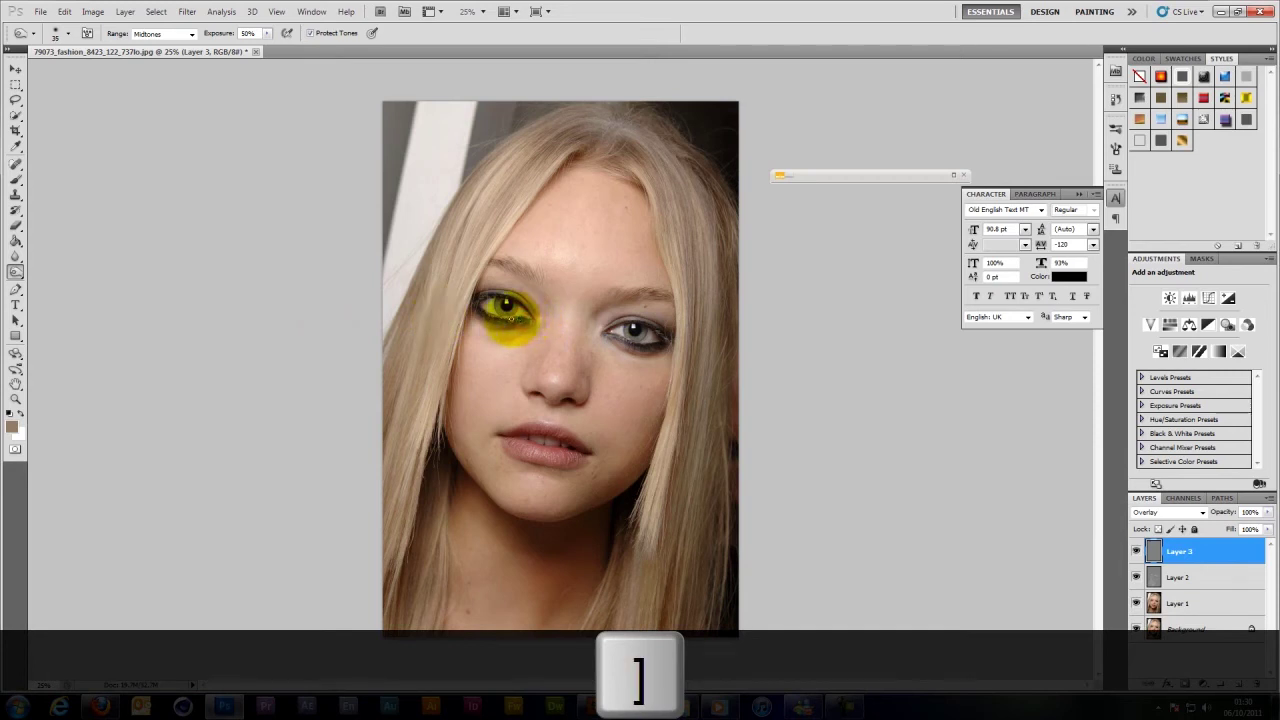
{"action": "left_click_drag", "start_coordinate": [500, 318], "coordinate": [487, 313]}
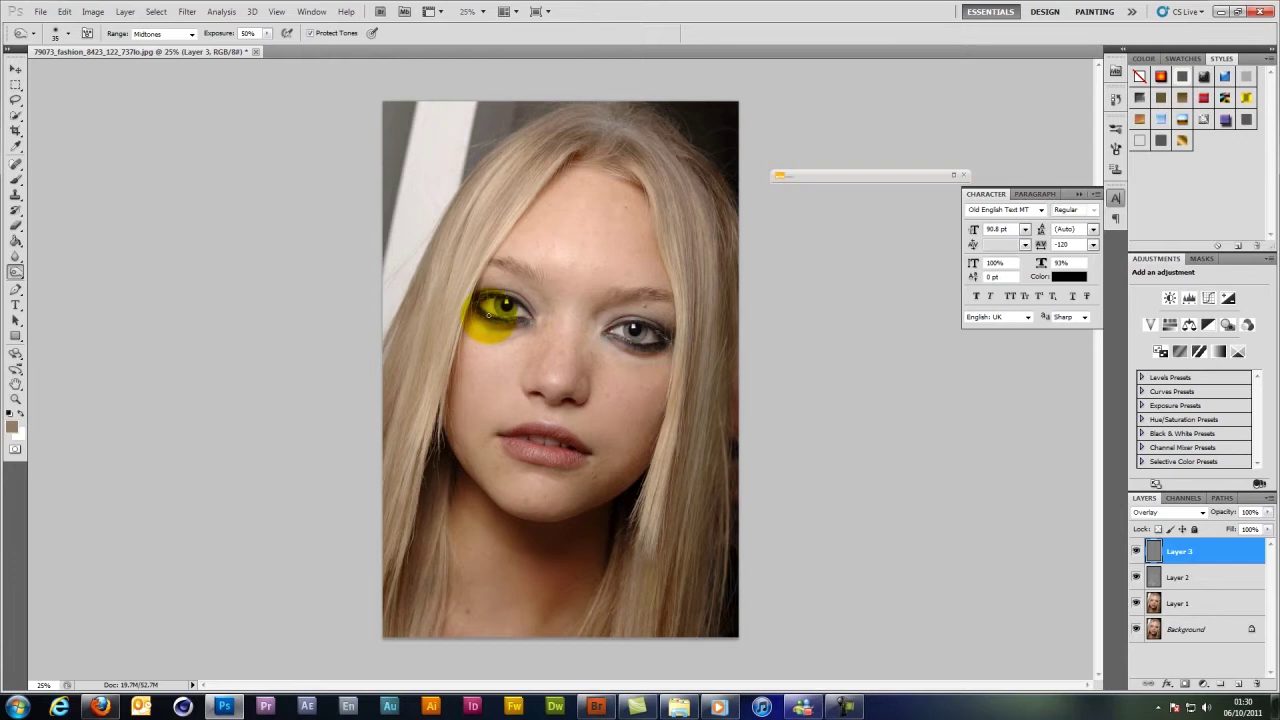
{"action": "key", "text": "ctrl+z"}
{"action": "mouse_move", "coordinate": [505, 306]}
{"action": "left_mouse_down"}
{"action": "mouse_move", "coordinate": [484, 288]}
{"action": "mouse_move", "coordinate": [614, 326]}
{"action": "left_mouse_up"}
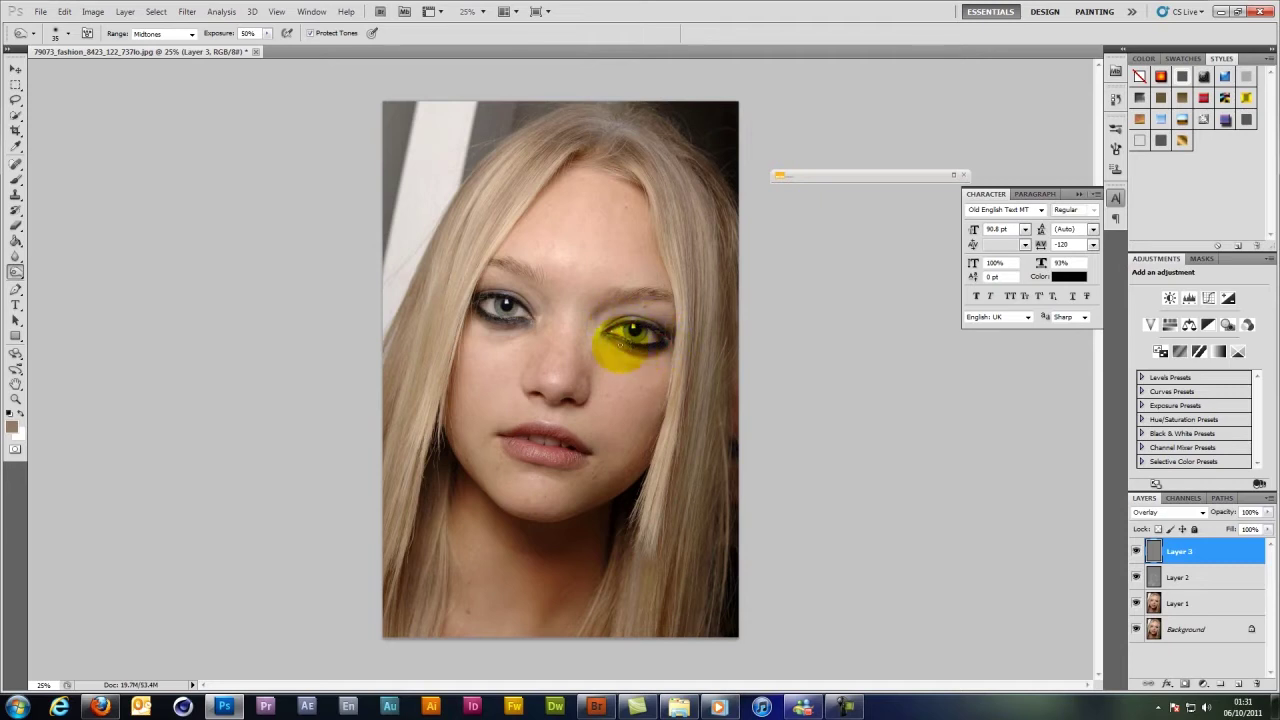
Dodge the area around the eyes on Layer 2 with a 50 px brush, raising the Dodge tool's exposure to 30%
{"action": "left_click", "coordinate": [1178, 580]}
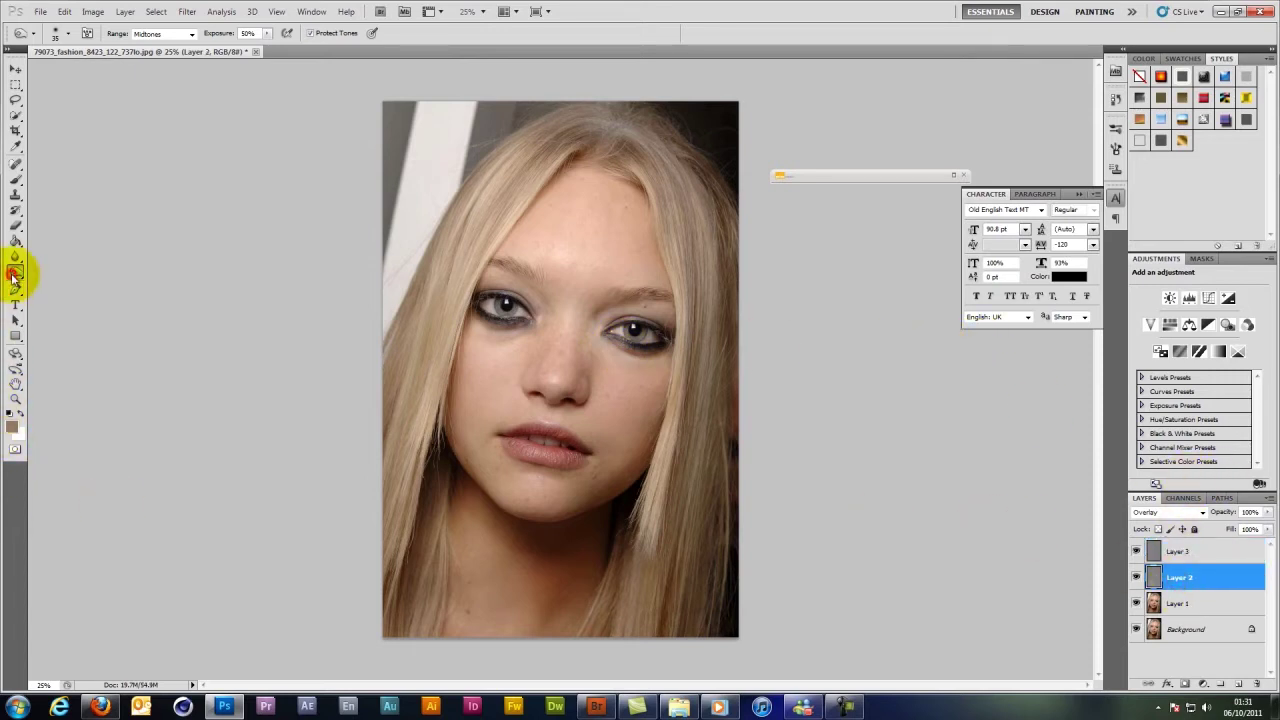
{"action": "left_click_drag", "start_coordinate": [13, 278], "coordinate": [34, 271]}
{"action": "key", "text": "bracketleft"}
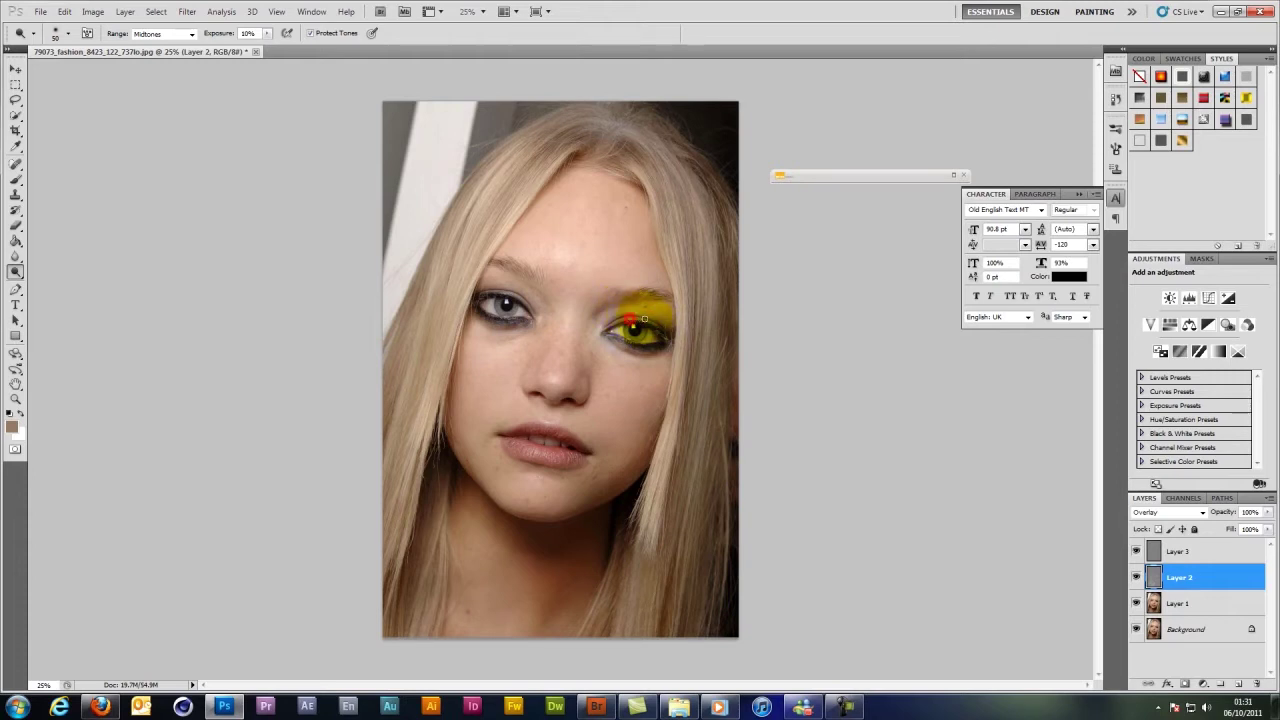
{"action": "key", "text": "3"}
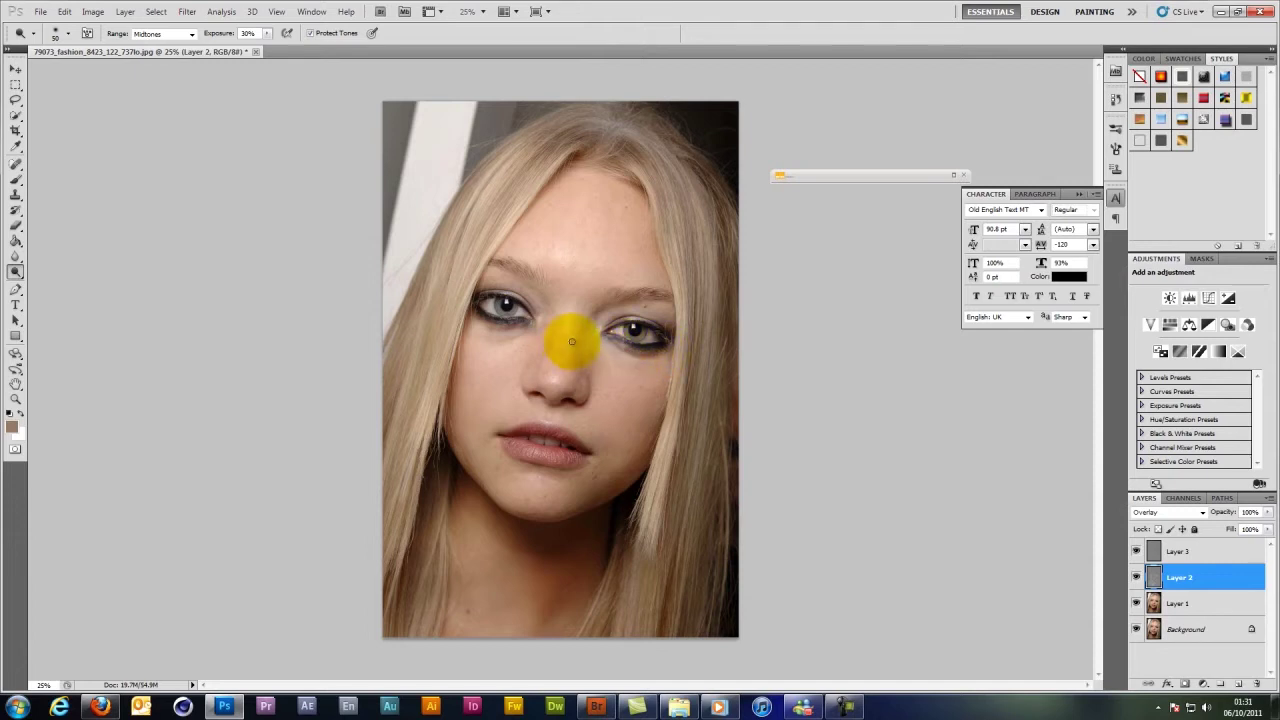
Return to Layer 3 with the Burn tool and enlarge its brush to 70 px
{"action": "left_click", "coordinate": [1192, 548]}
{"action": "left_click", "coordinate": [1187, 577]}
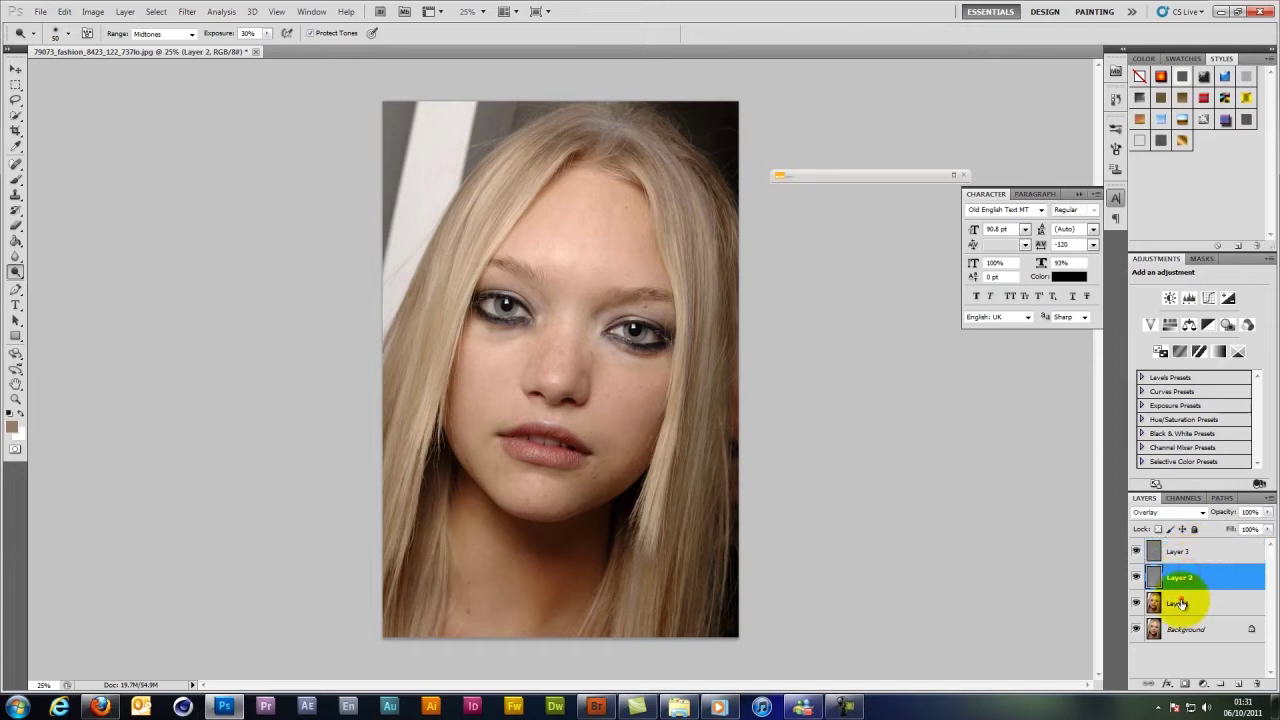
{"action": "left_click", "coordinate": [1181, 602]}
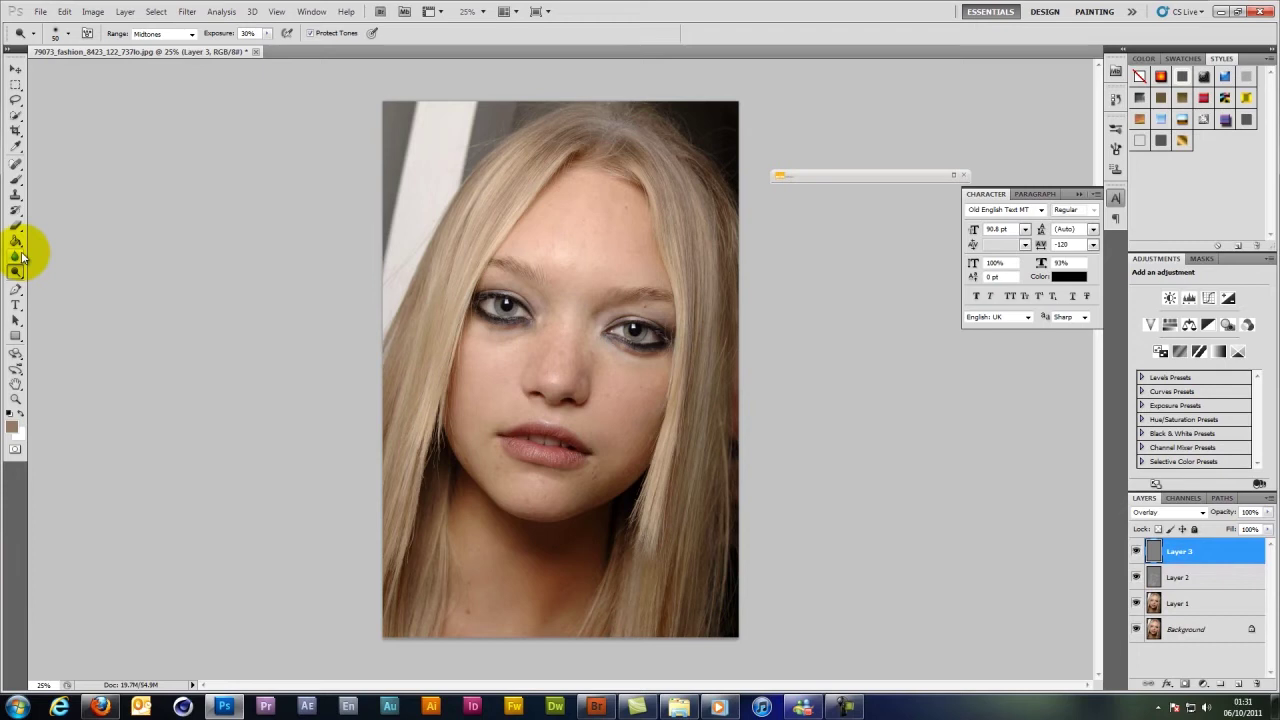
{"action": "left_click_drag", "start_coordinate": [15, 271], "coordinate": [80, 288]}
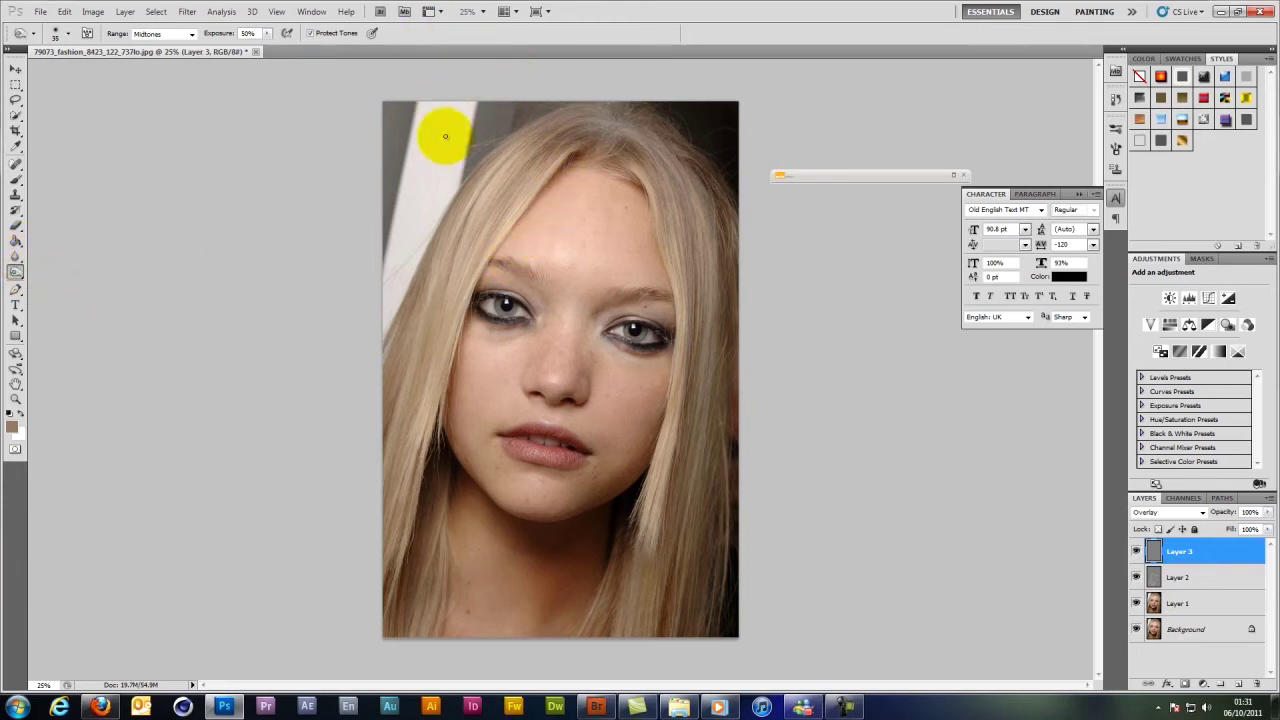
{"action": "key", "text": "]"}
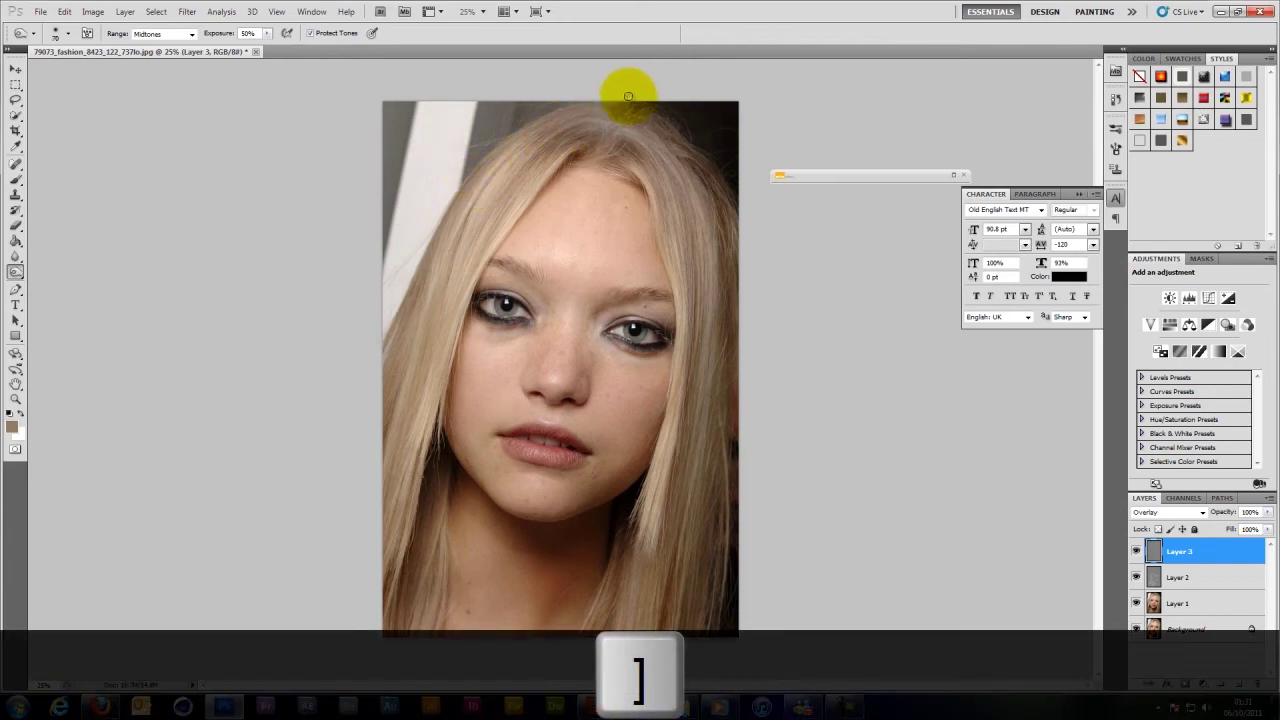
{"action": "mouse_move", "coordinate": [614, 118]}
{"action": "left_mouse_down"}
{"action": "mouse_move", "coordinate": [671, 129]}
{"action": "mouse_move", "coordinate": [615, 125]}
{"action": "mouse_move", "coordinate": [651, 158]}
{"action": "mouse_move", "coordinate": [579, 128]}
{"action": "mouse_move", "coordinate": [627, 128]}
{"action": "mouse_move", "coordinate": [591, 117]}
{"action": "mouse_move", "coordinate": [619, 110]}
{"action": "mouse_move", "coordinate": [663, 134]}
{"action": "left_mouse_up"}
{"action": "left_click", "coordinate": [670, 166]}
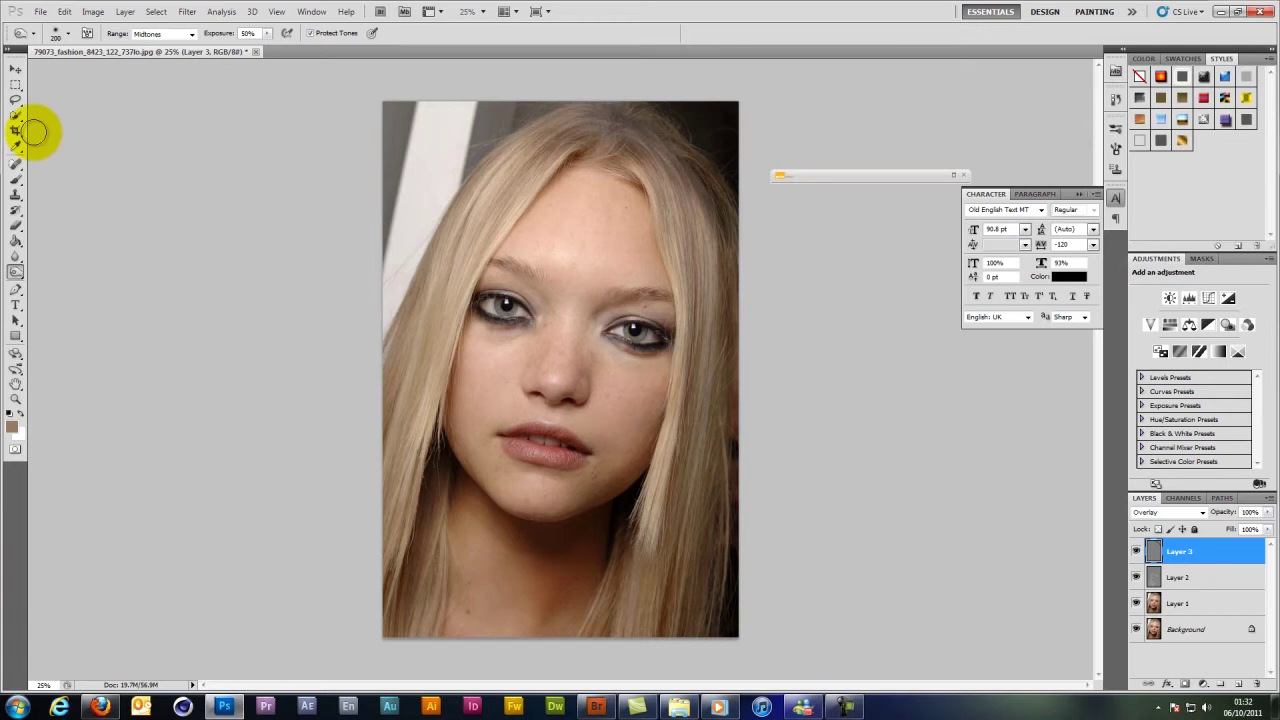
{"action": "key", "text": "ctrl+z"}
{"action": "key", "text": "ctrl+alt+z"}
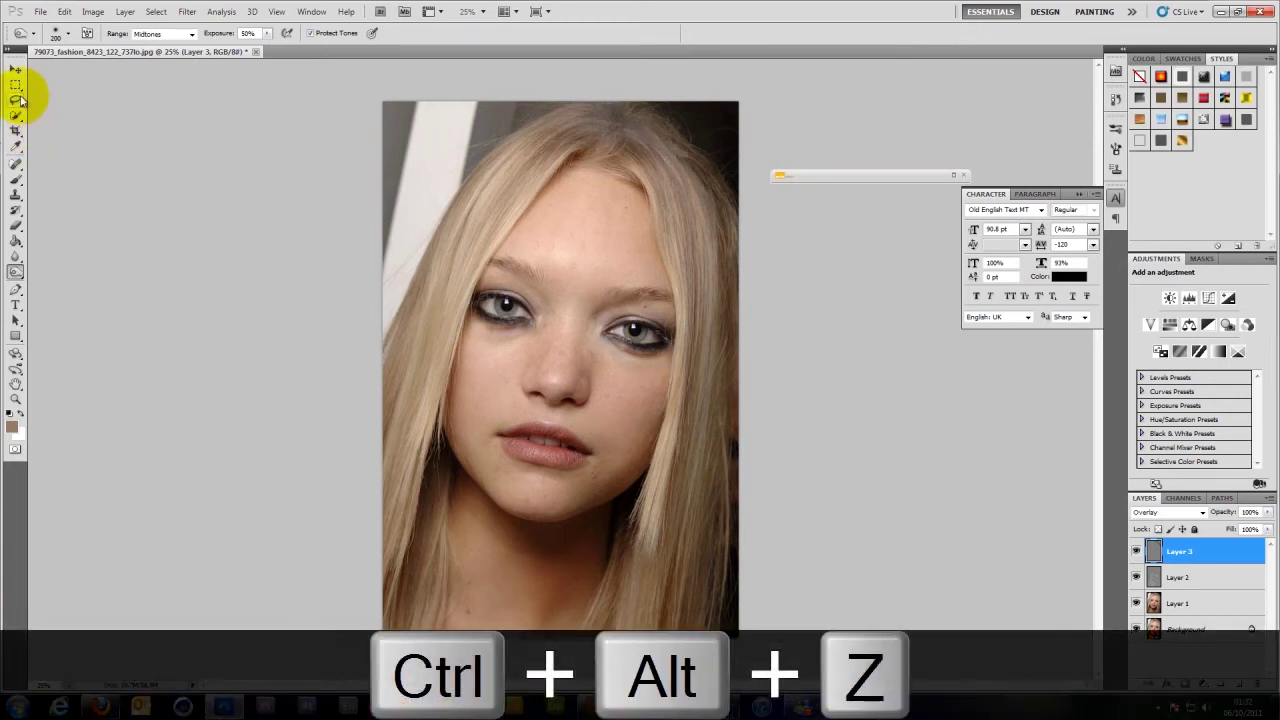
Burn the darker areas of the hair, face and neck with a 200 px brush at 20% exposure
{"action": "key", "text": "2"}
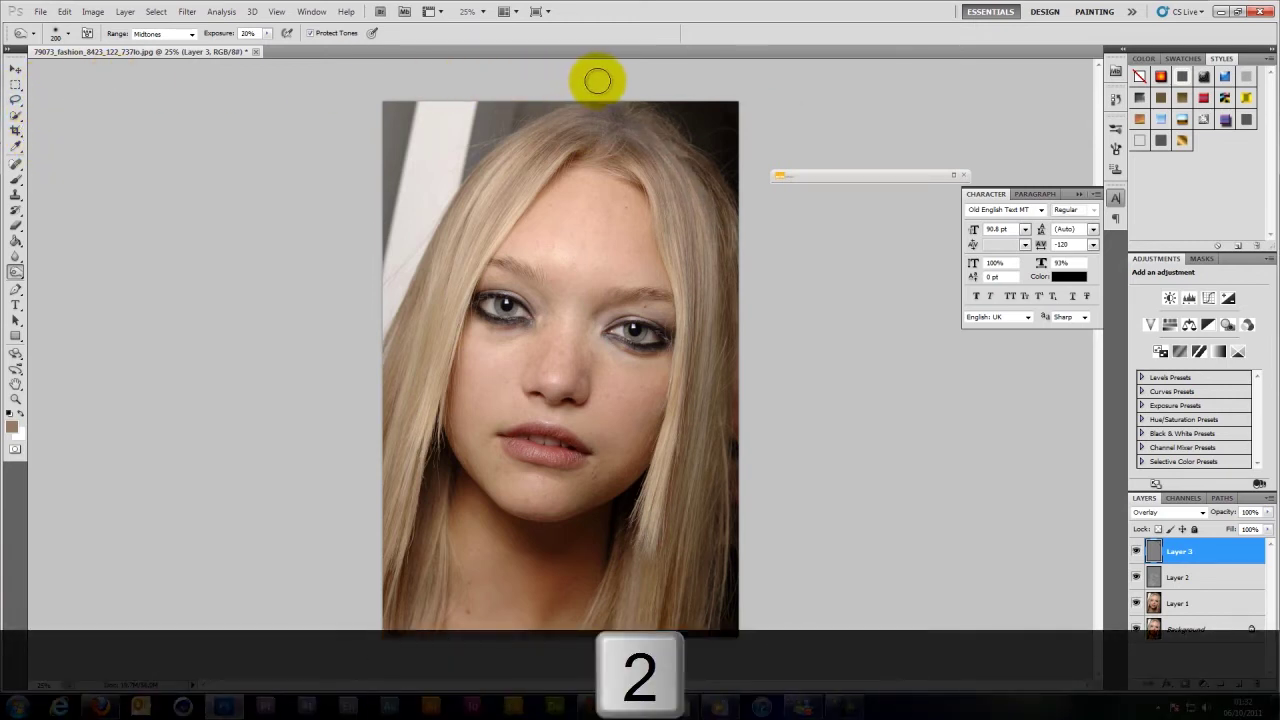
{"action": "mouse_move", "coordinate": [600, 126]}
{"action": "left_mouse_down"}
{"action": "mouse_move", "coordinate": [651, 143]}
{"action": "mouse_move", "coordinate": [634, 129]}
{"action": "left_mouse_up"}
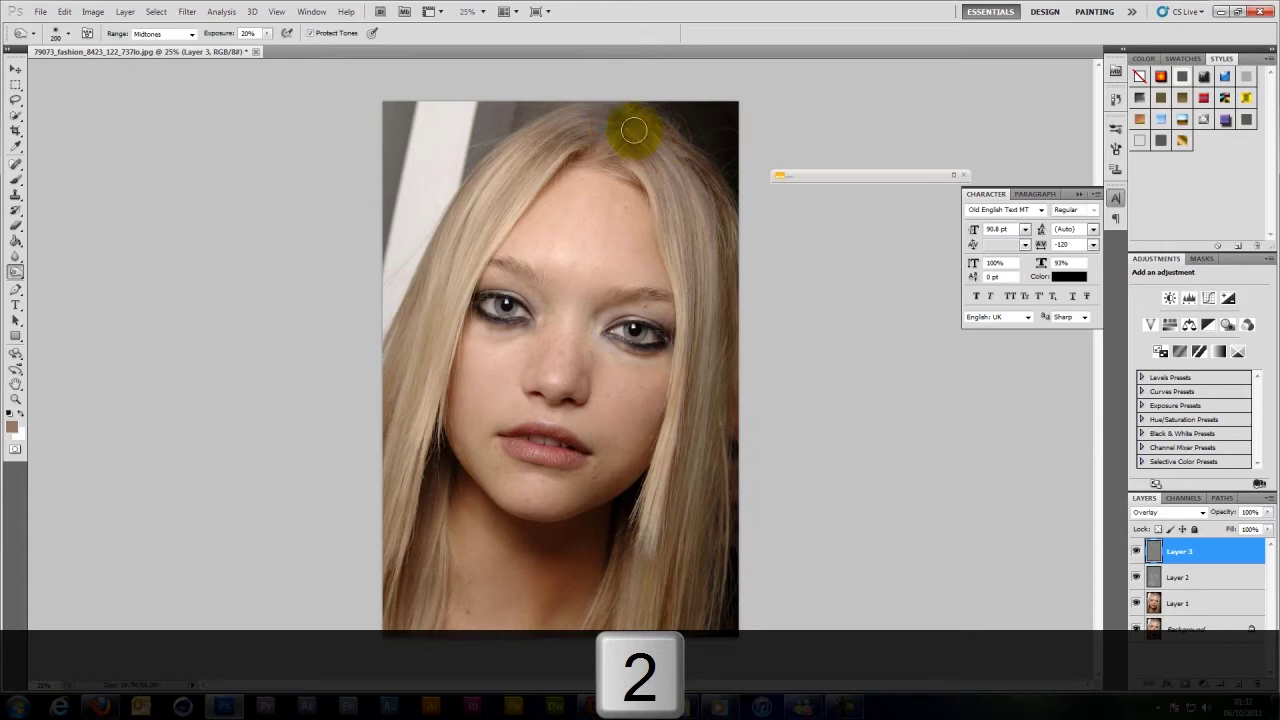
{"action": "mouse_move", "coordinate": [704, 188]}
{"action": "left_mouse_down"}
{"action": "mouse_move", "coordinate": [411, 493]}
{"action": "mouse_move", "coordinate": [403, 595]}
{"action": "mouse_move", "coordinate": [661, 484]}
{"action": "mouse_move", "coordinate": [659, 463]}
{"action": "mouse_move", "coordinate": [653, 532]}
{"action": "mouse_move", "coordinate": [655, 503]}
{"action": "mouse_move", "coordinate": [635, 542]}
{"action": "mouse_move", "coordinate": [656, 497]}
{"action": "mouse_move", "coordinate": [651, 547]}
{"action": "mouse_move", "coordinate": [671, 248]}
{"action": "mouse_move", "coordinate": [651, 203]}
{"action": "mouse_move", "coordinate": [561, 120]}
{"action": "mouse_move", "coordinate": [674, 213]}
{"action": "mouse_move", "coordinate": [573, 155]}
{"action": "mouse_move", "coordinate": [493, 232]}
{"action": "mouse_move", "coordinate": [442, 316]}
{"action": "mouse_move", "coordinate": [457, 260]}
{"action": "mouse_move", "coordinate": [393, 526]}
{"action": "left_mouse_up"}
{"action": "mouse_move", "coordinate": [597, 403]}
{"action": "left_mouse_down"}
{"action": "mouse_move", "coordinate": [609, 471]}
{"action": "mouse_move", "coordinate": [657, 509]}
{"action": "mouse_move", "coordinate": [600, 577]}
{"action": "mouse_move", "coordinate": [487, 567]}
{"action": "left_mouse_up"}
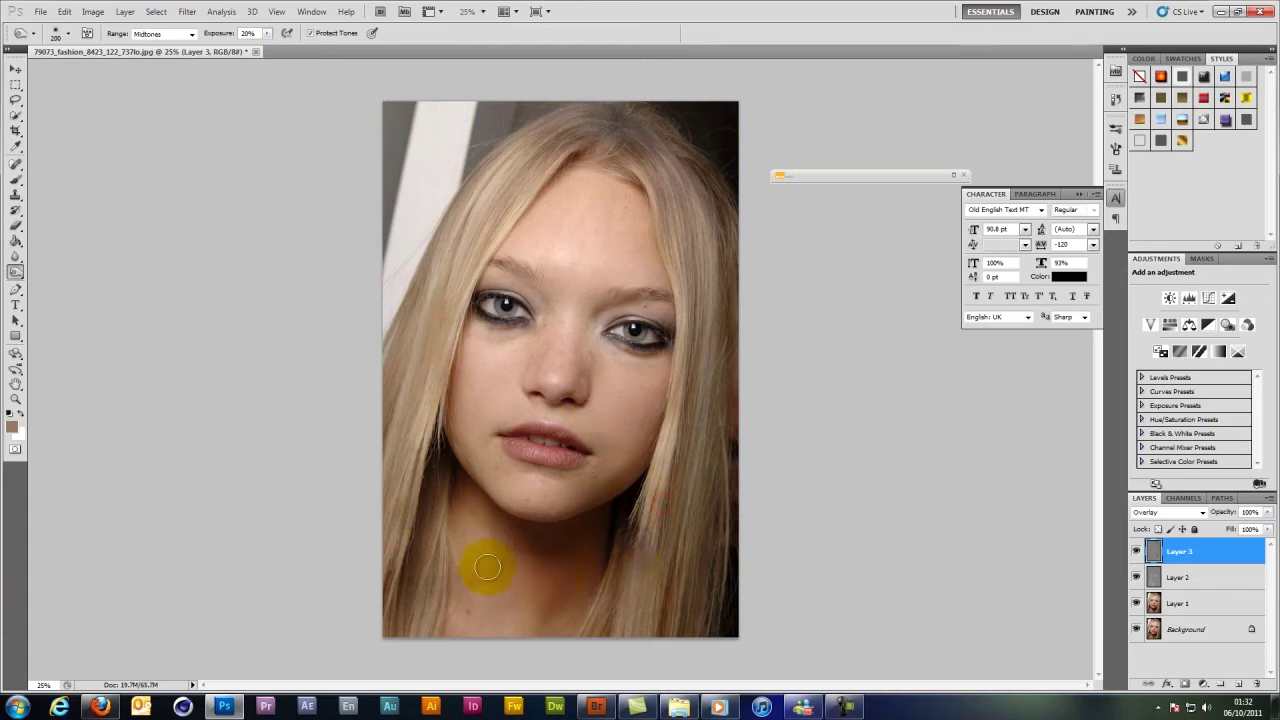
Create a merged copy of Layer 1, Layer 2 and Layer 3 on top, keeping the original layers
{"action": "left_click", "coordinate": [1186, 604]}
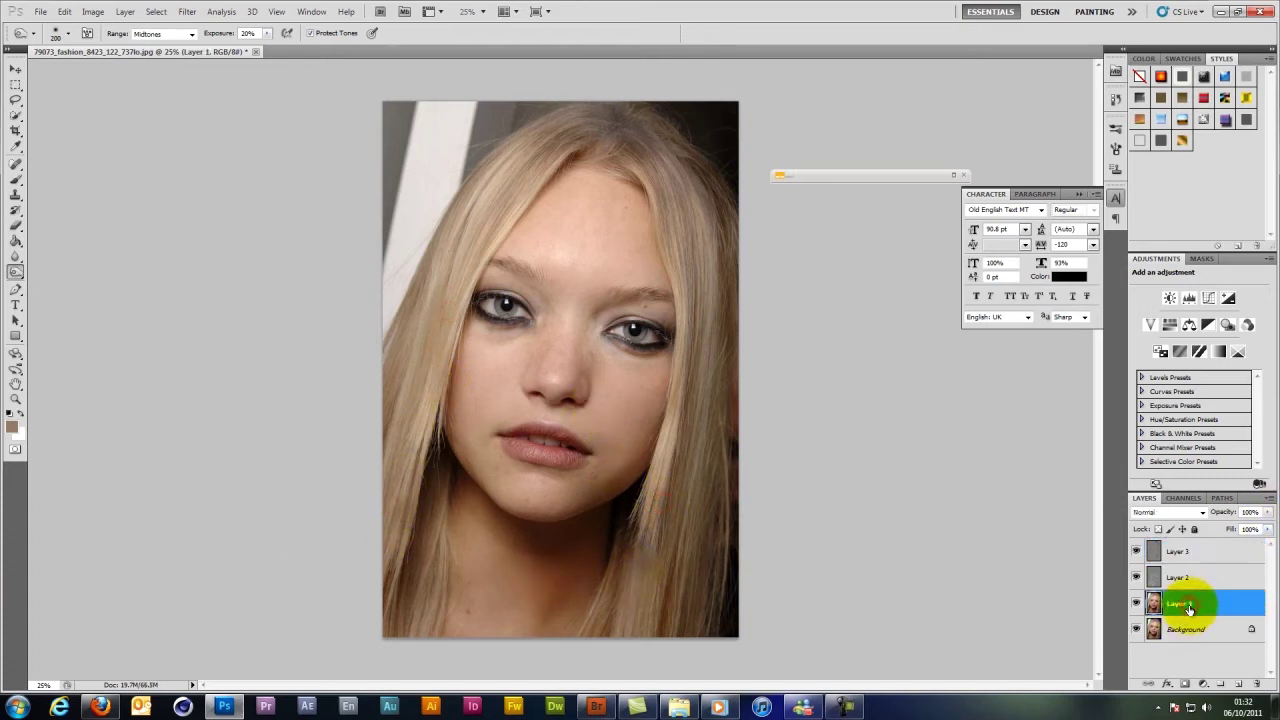
{"action": "left_click", "coordinate": [1207, 552], "text": "shift"}
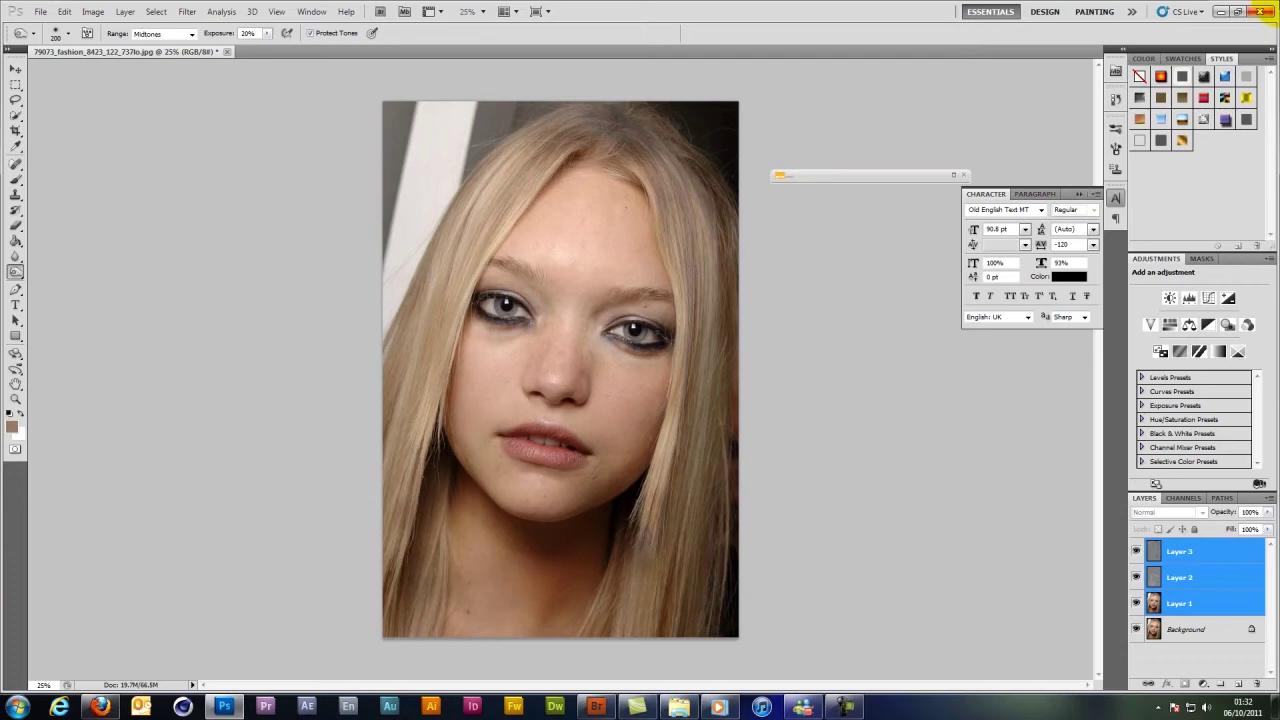
{"action": "key", "text": "ctrl+alt+e"}
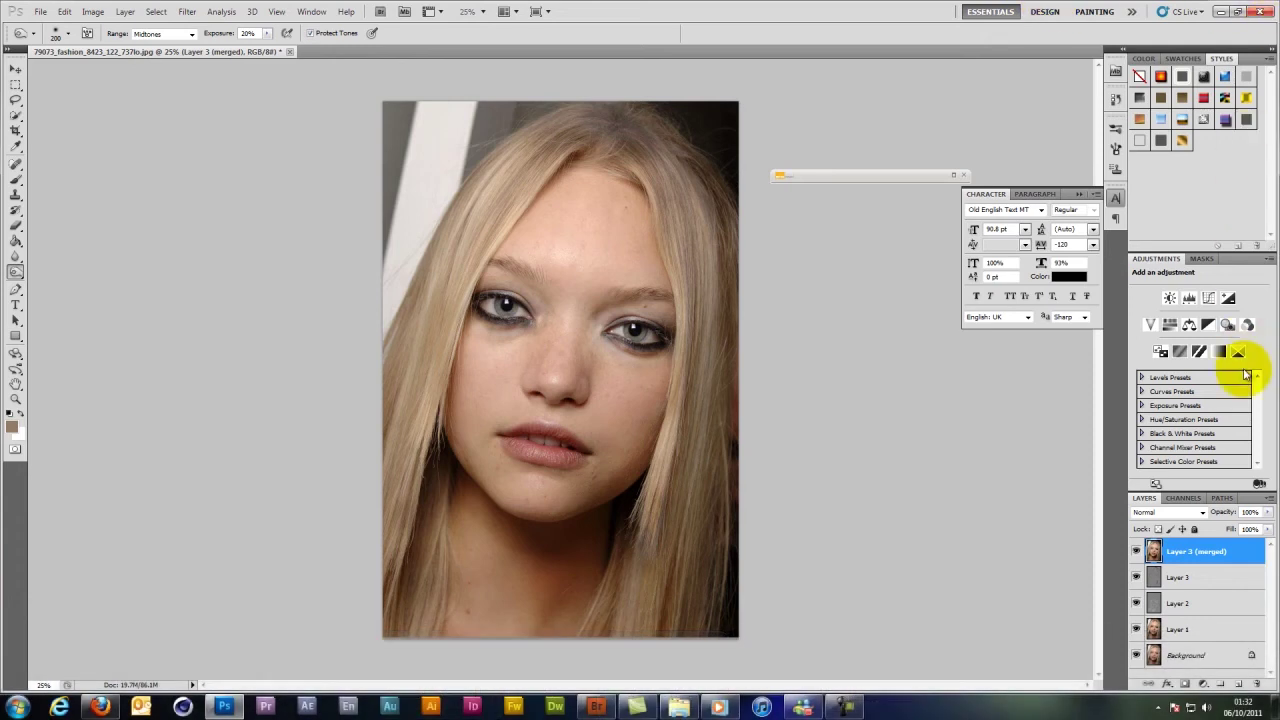
Group Layer 1, Layer 2 and Layer 3 and name the group "basic dodge and burn"
{"action": "left_click", "coordinate": [1198, 626]}
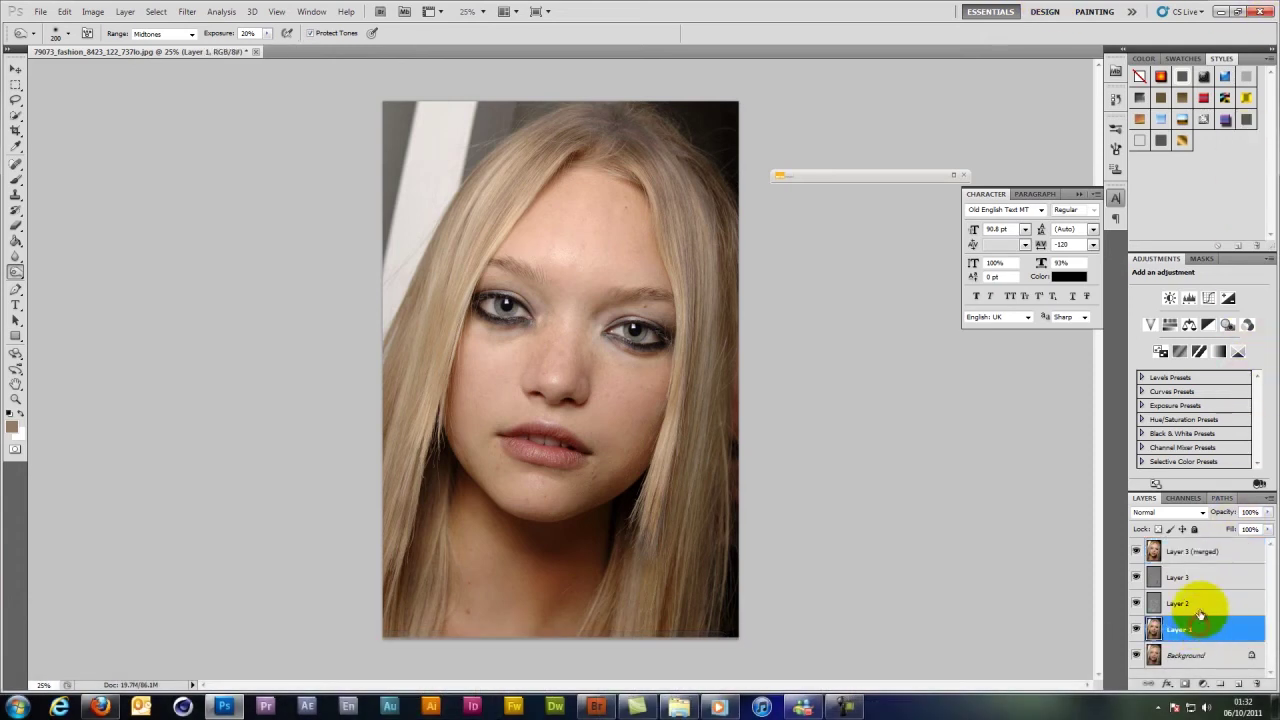
{"action": "left_click", "coordinate": [1195, 581], "text": "shift"}
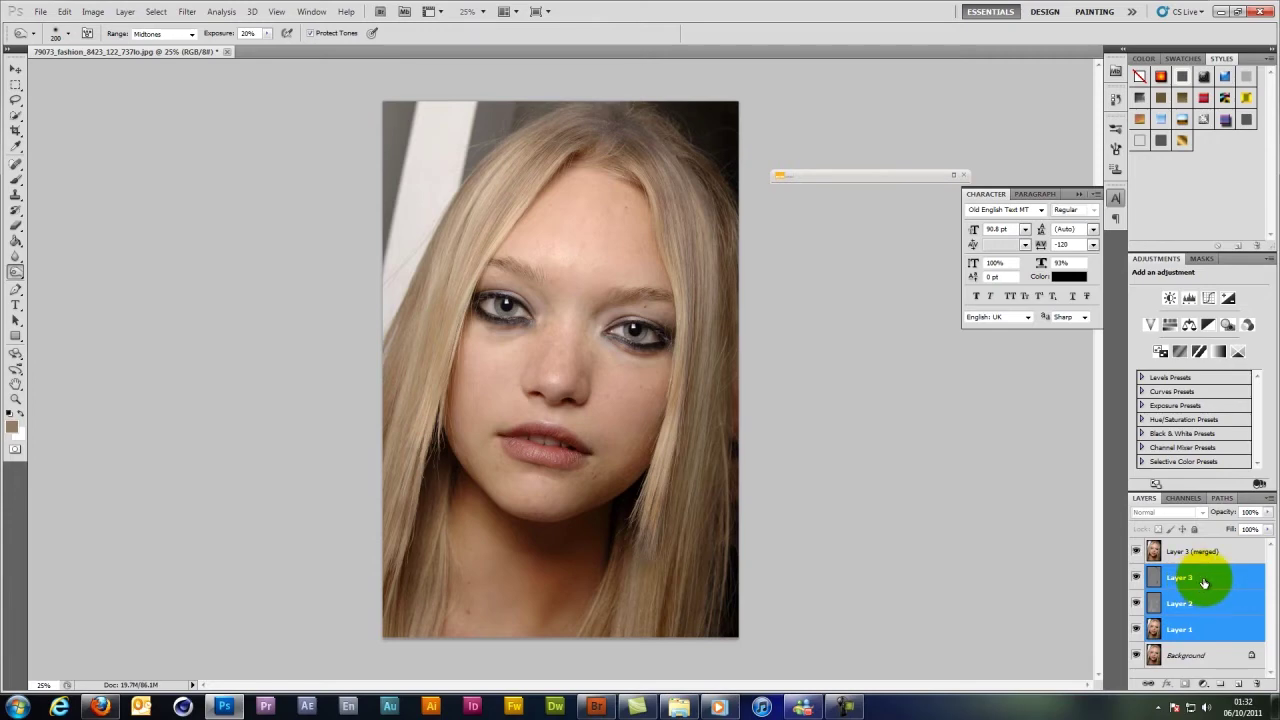
{"action": "key", "text": "ctrl+g"}
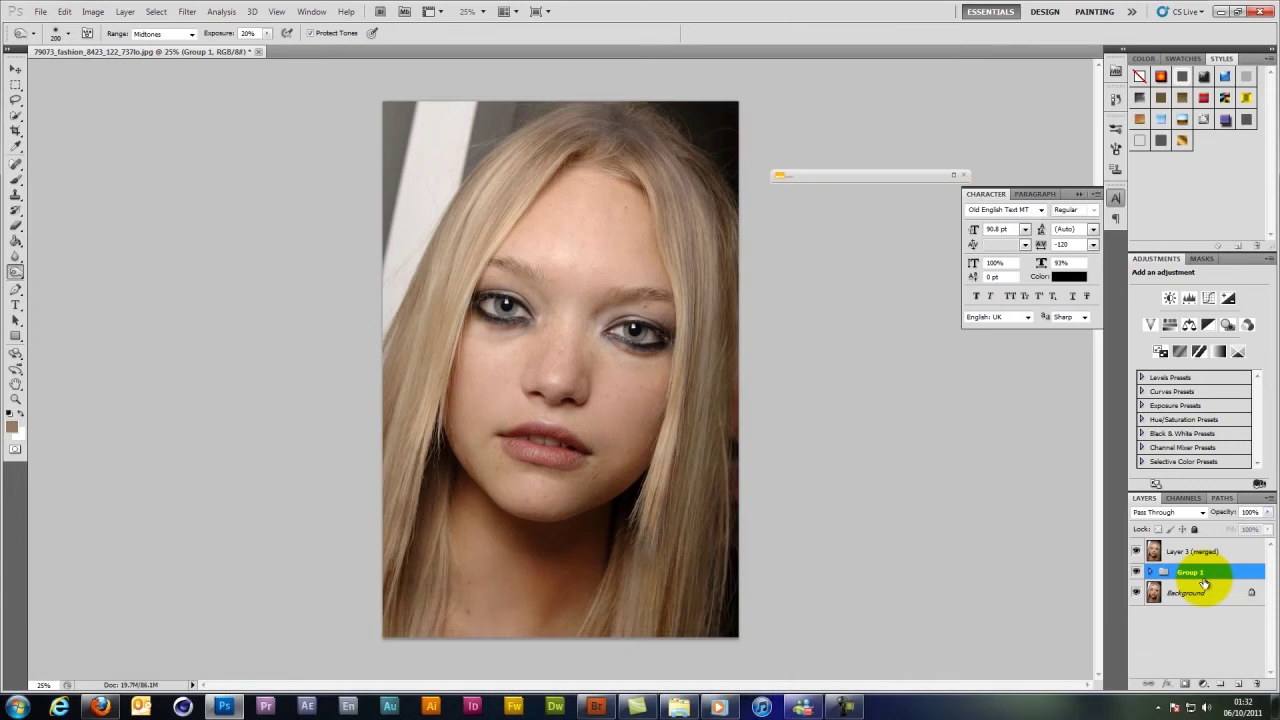
{"action": "double_click", "coordinate": [1191, 571]}
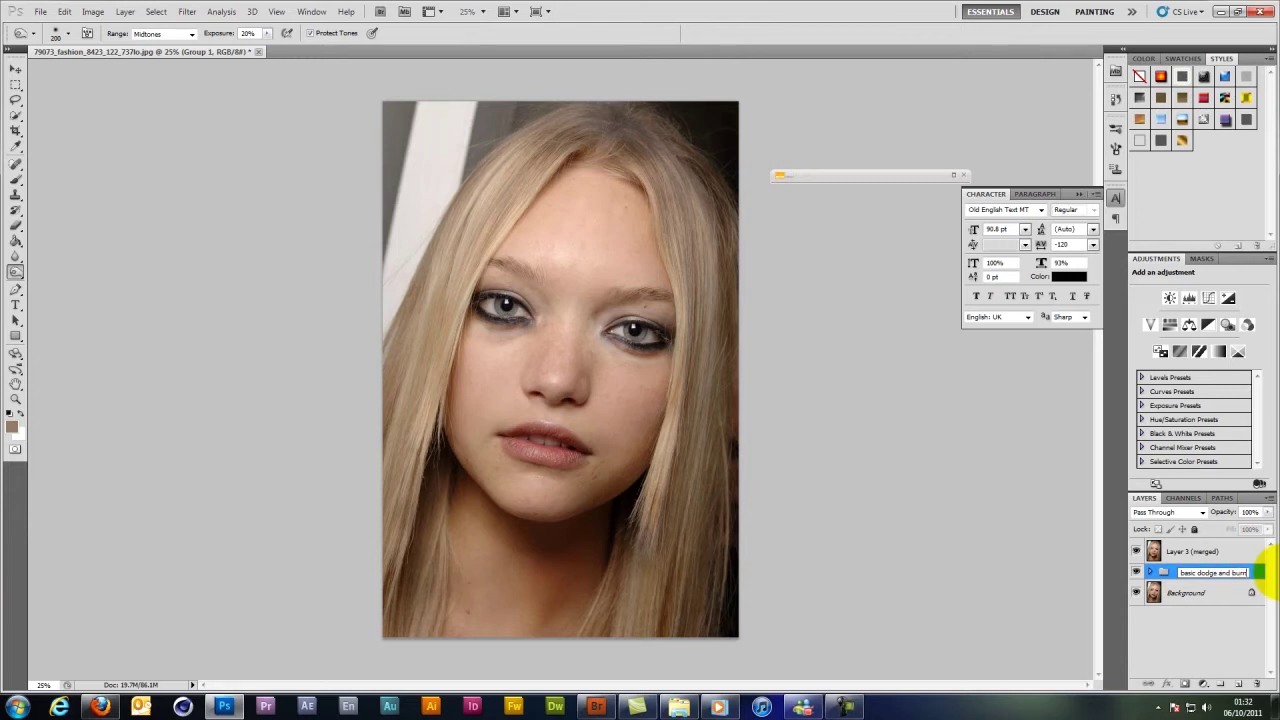
{"action": "left_click", "coordinate": [1209, 645]}
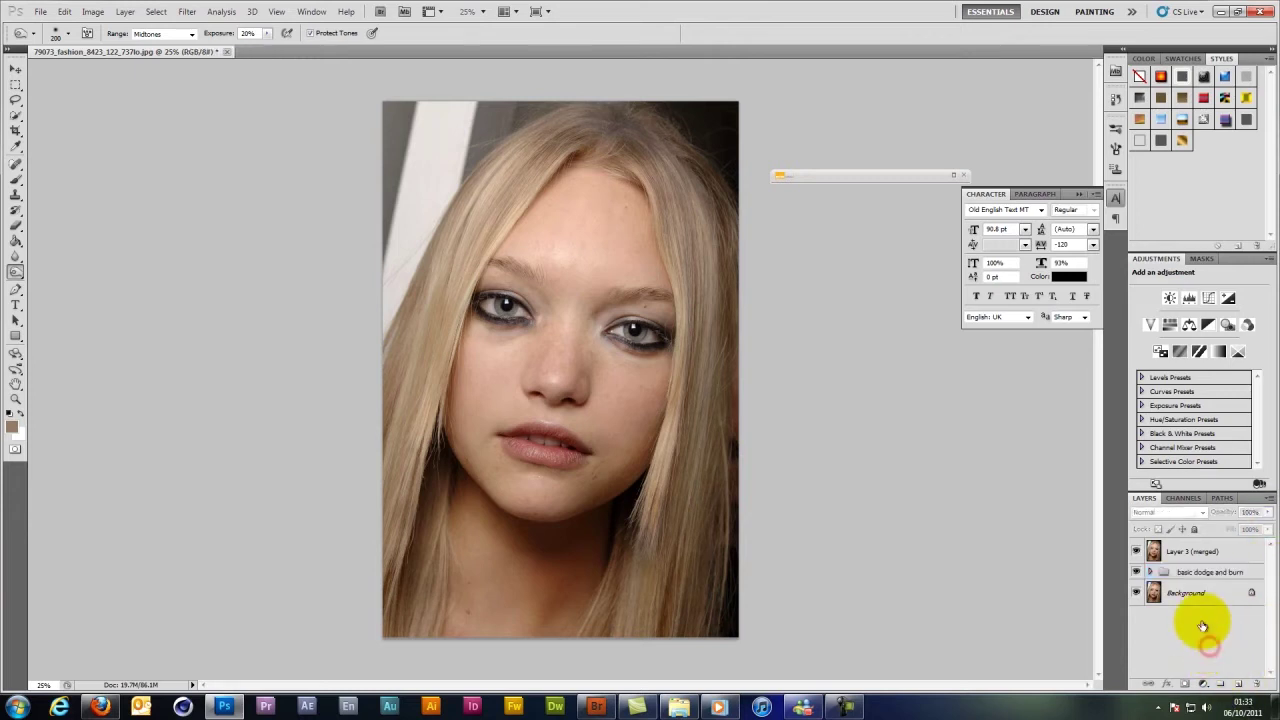
Compare the retouched portrait with the original by toggling the visibility of the merged layer and the dodge and burn group
{"action": "left_click", "coordinate": [1193, 553]}
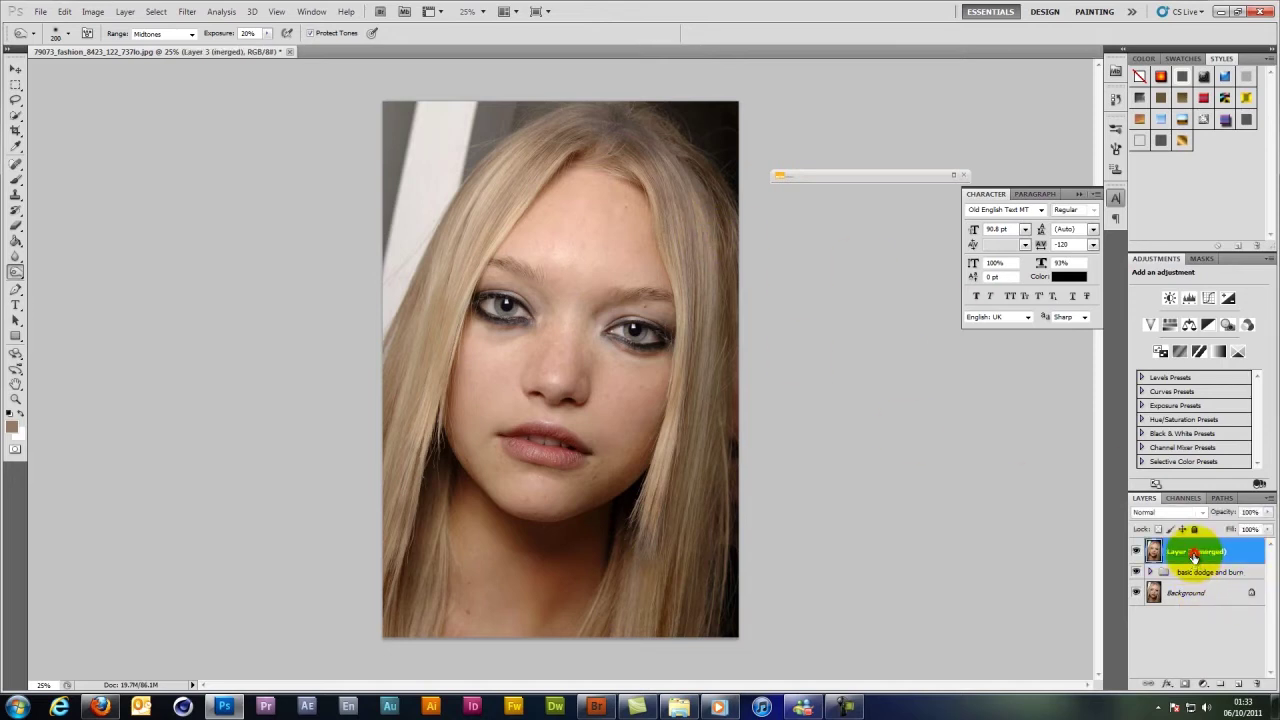
{"action": "left_click", "coordinate": [1136, 553]}
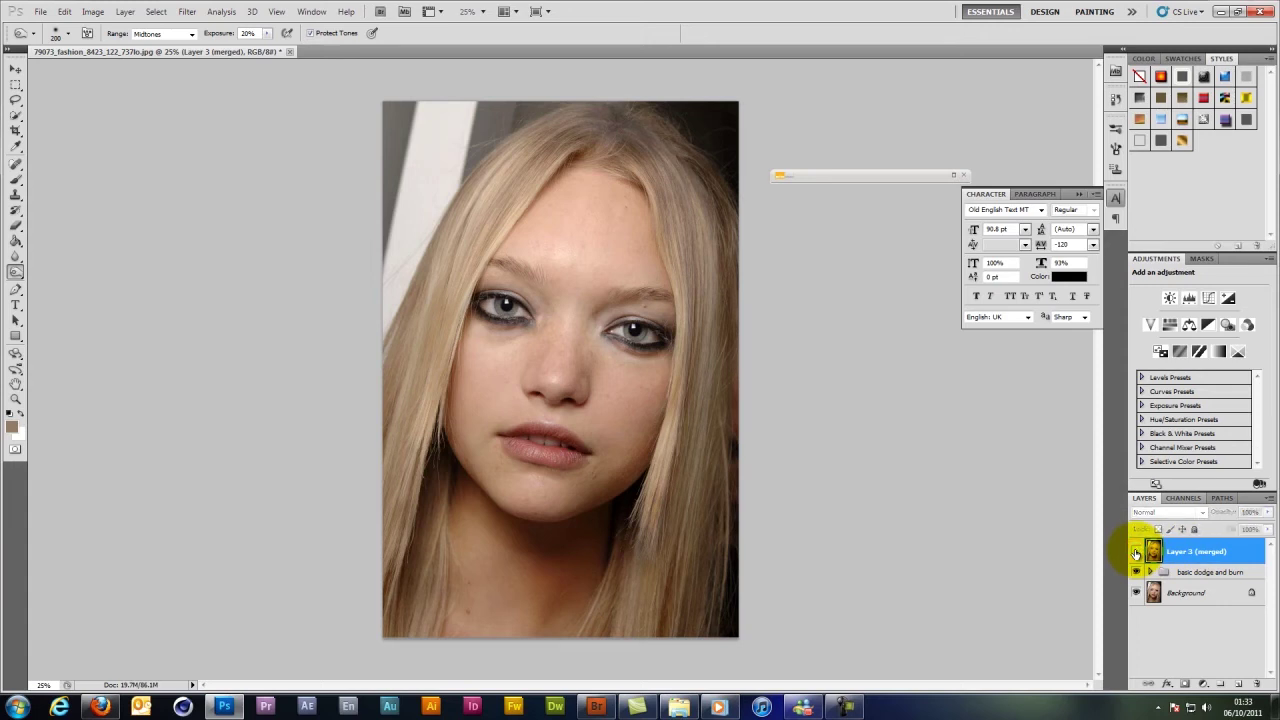
{"action": "left_click", "coordinate": [1136, 553]}
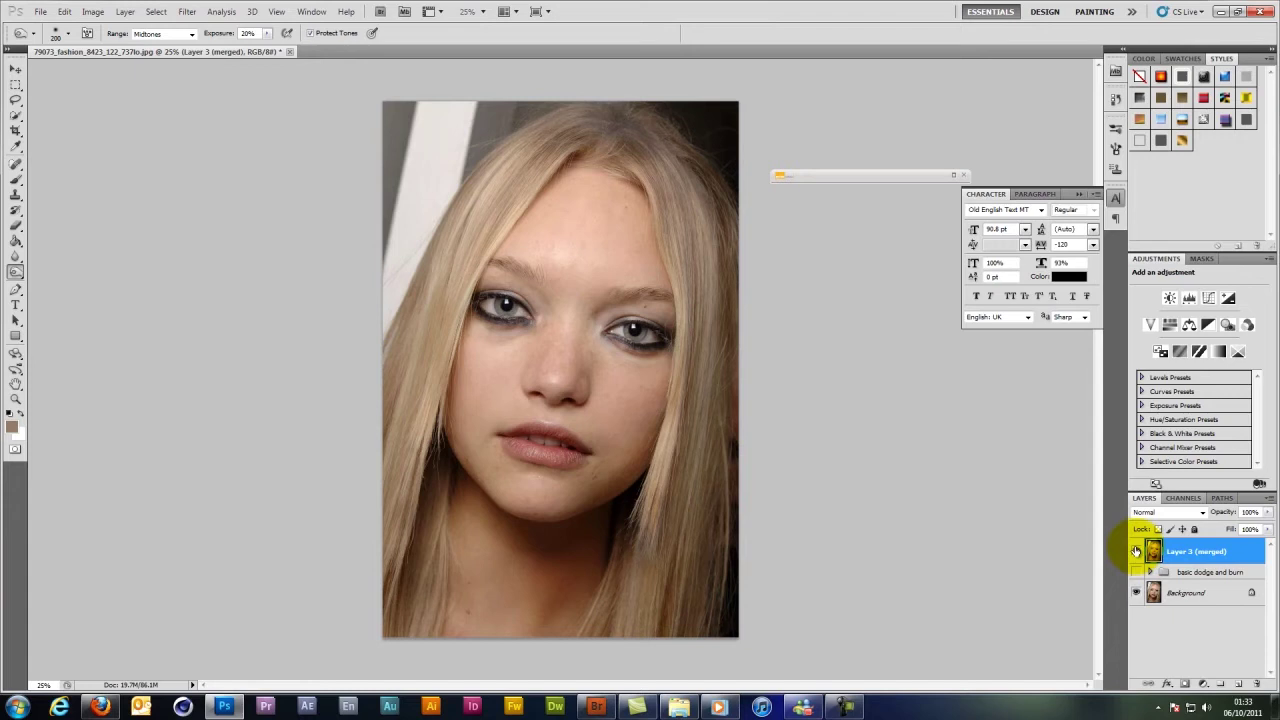
{"action": "left_click", "coordinate": [1136, 551]}
{"action": "left_click", "coordinate": [1136, 551]}
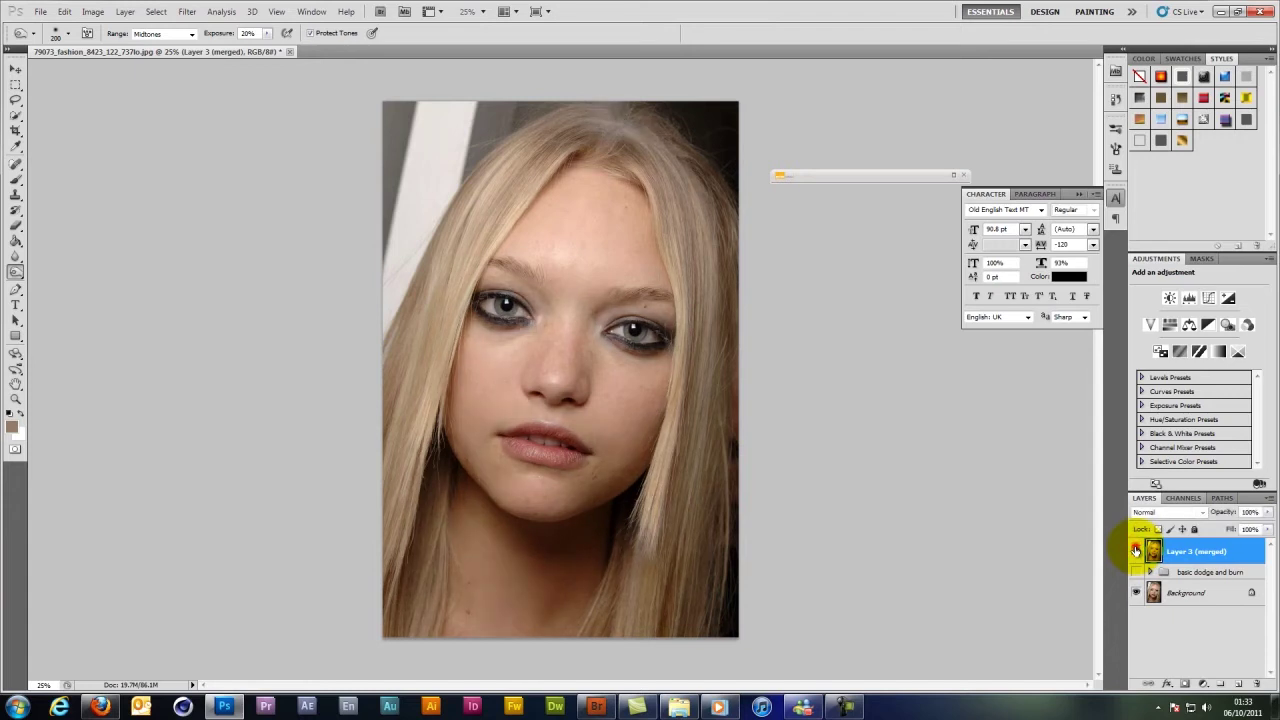
{"action": "left_click", "coordinate": [1136, 551]}
{"action": "left_click", "coordinate": [1136, 551]}
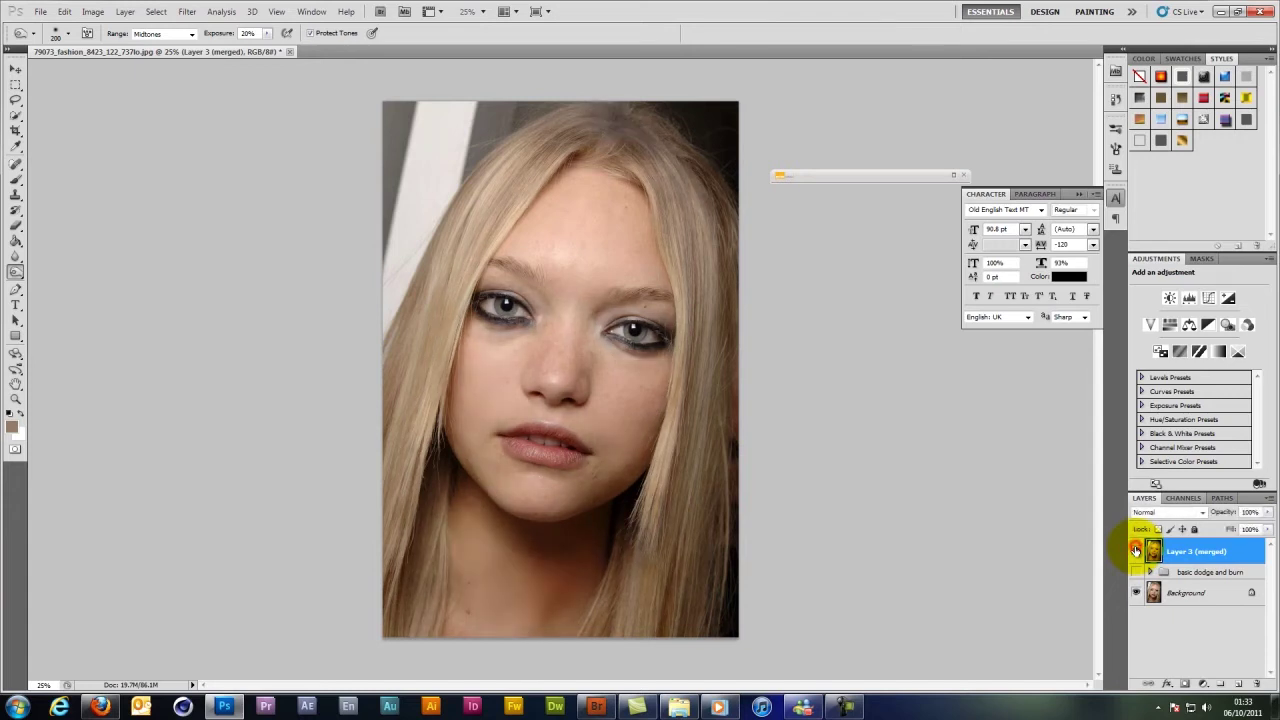
{"action": "left_click", "coordinate": [1136, 551]}
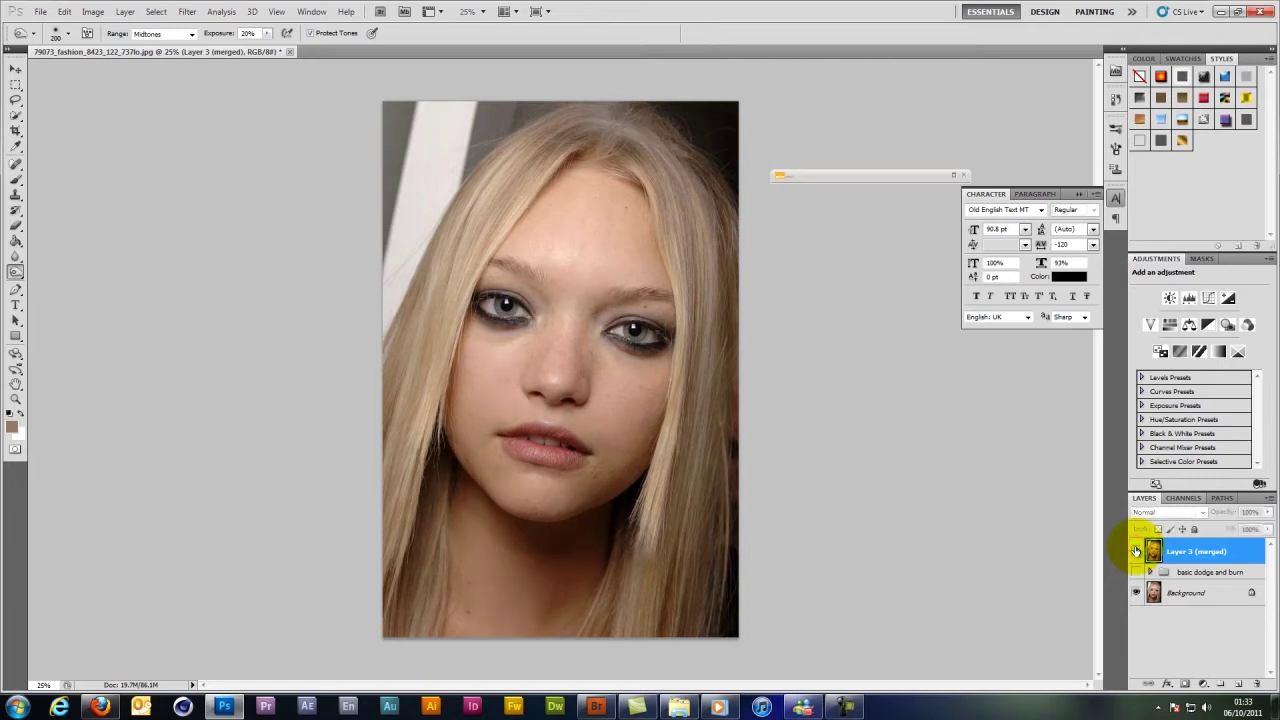
{"action": "left_click", "coordinate": [1136, 551]}
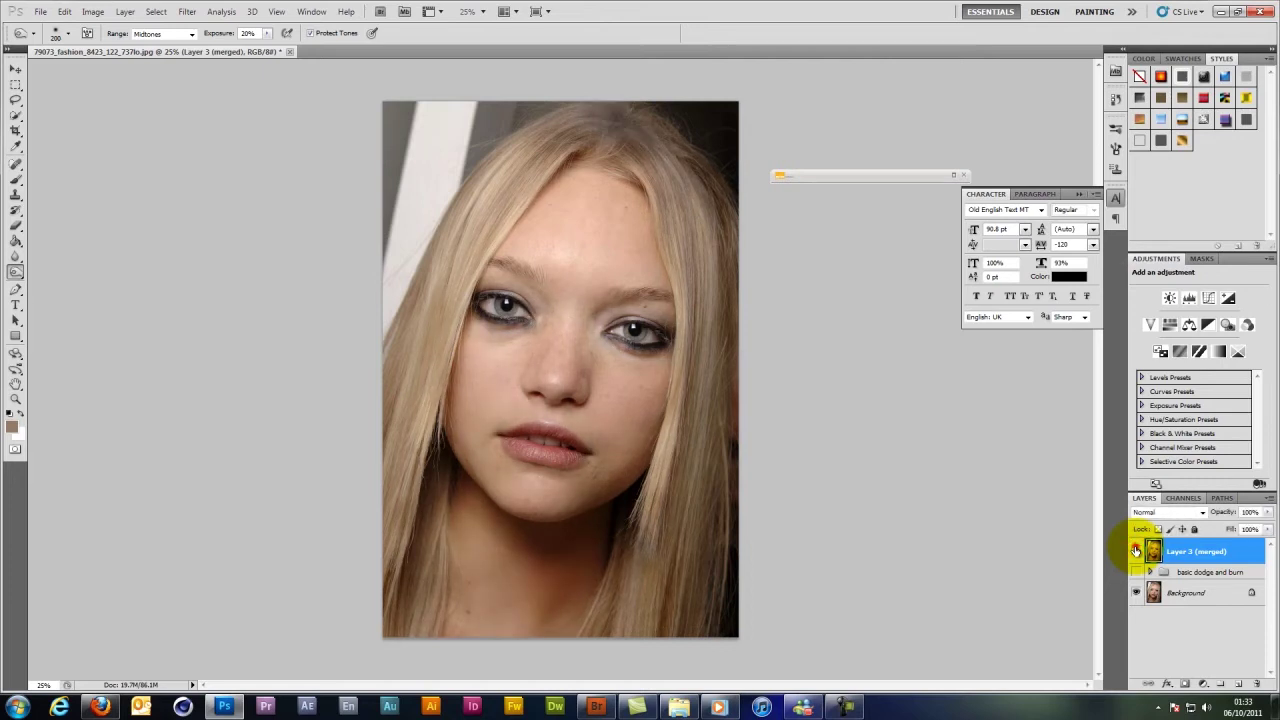
{"action": "left_click", "coordinate": [1136, 551]}
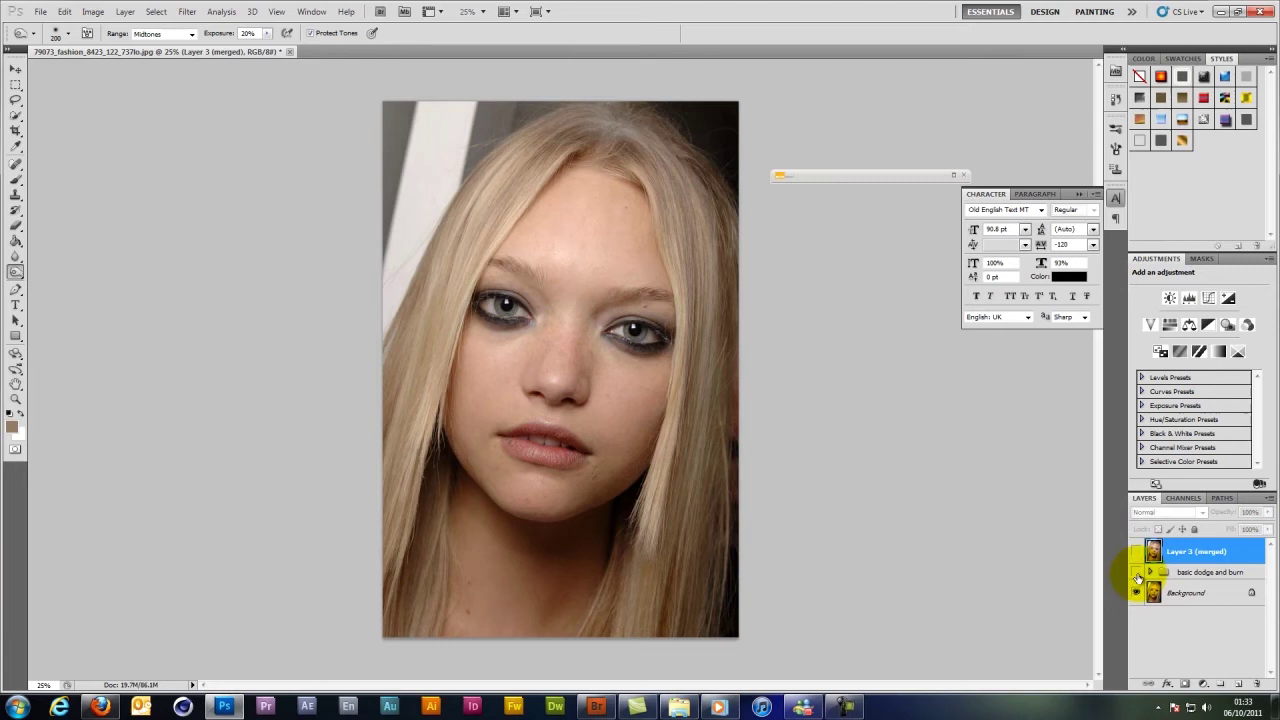
{"action": "left_click", "coordinate": [1137, 572]}
{"action": "left_click", "coordinate": [1136, 551]}
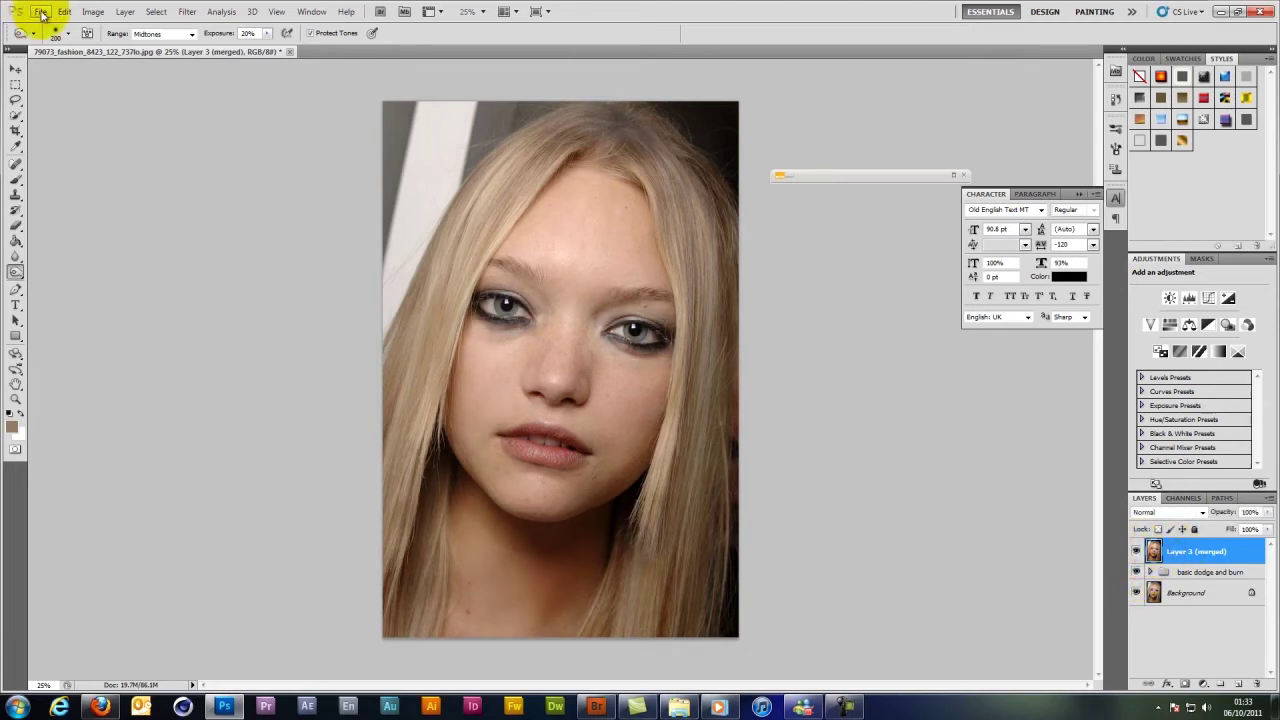
Add an empty layer on top and set up a 45 px content-aware Spot Healing Brush that samples all layers
{"action": "left_click", "coordinate": [1241, 683]}
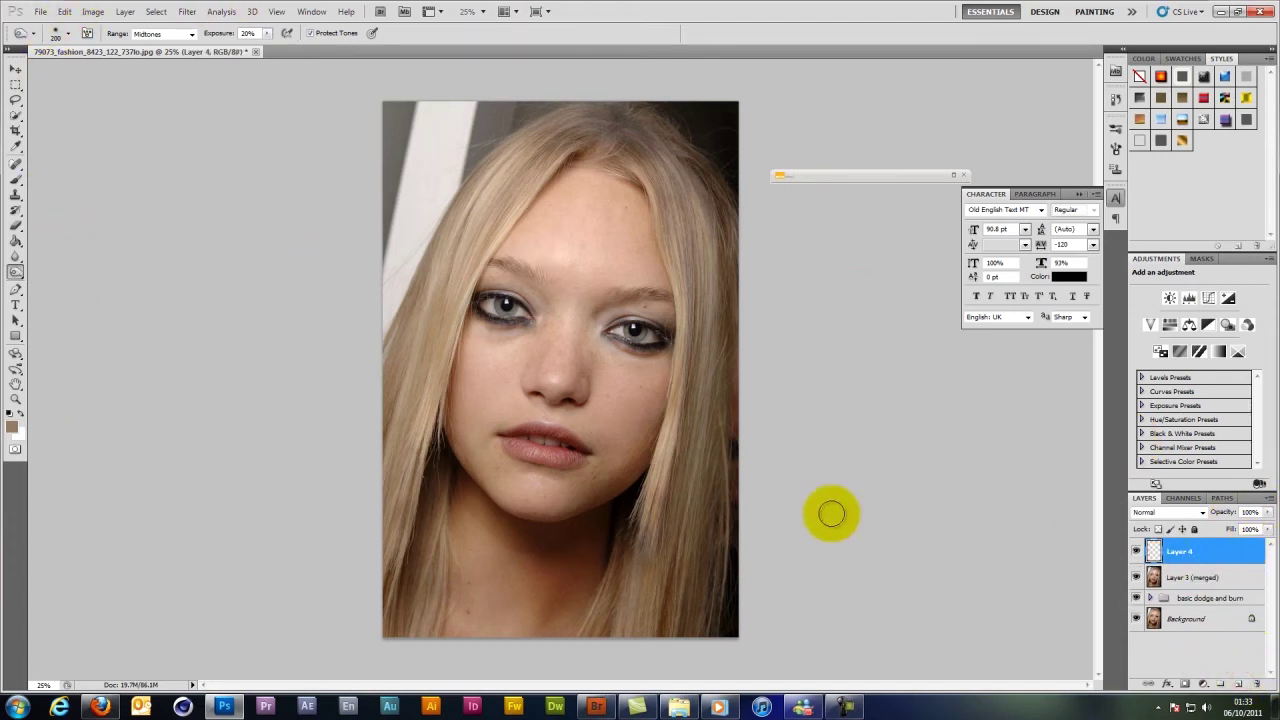
{"action": "left_click", "coordinate": [16, 164]}
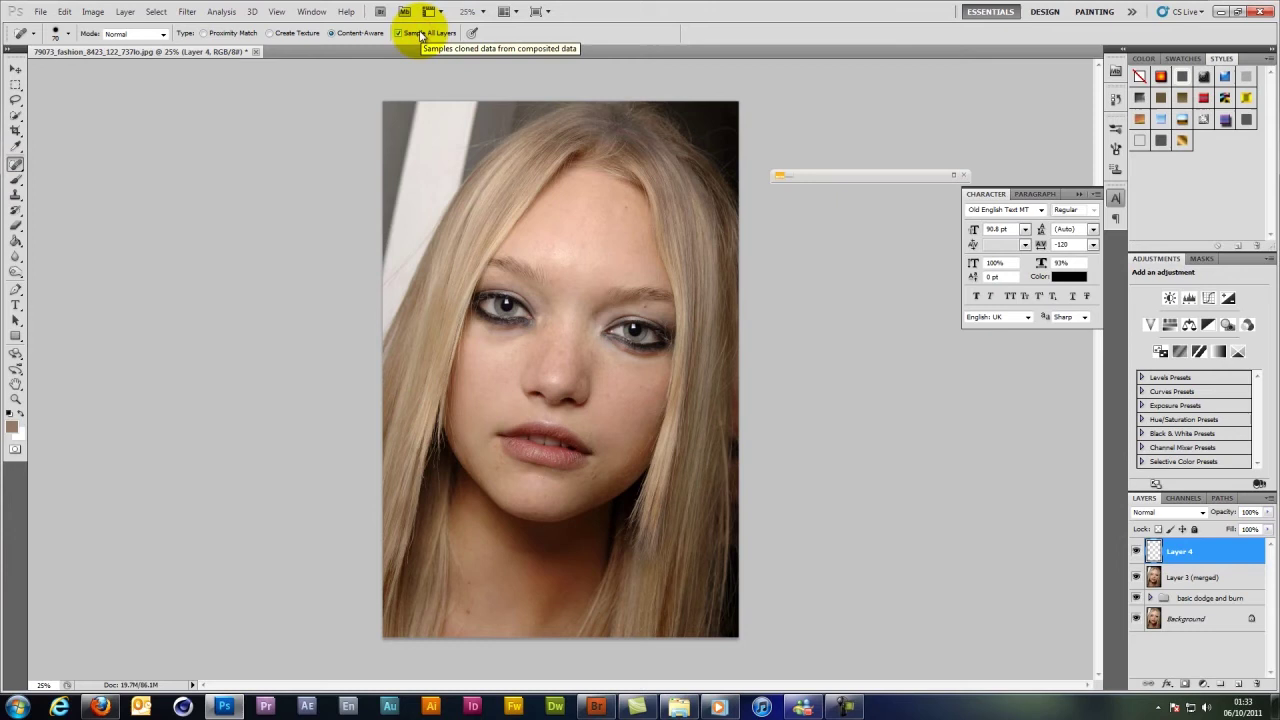
{"action": "left_click", "coordinate": [67, 33]}
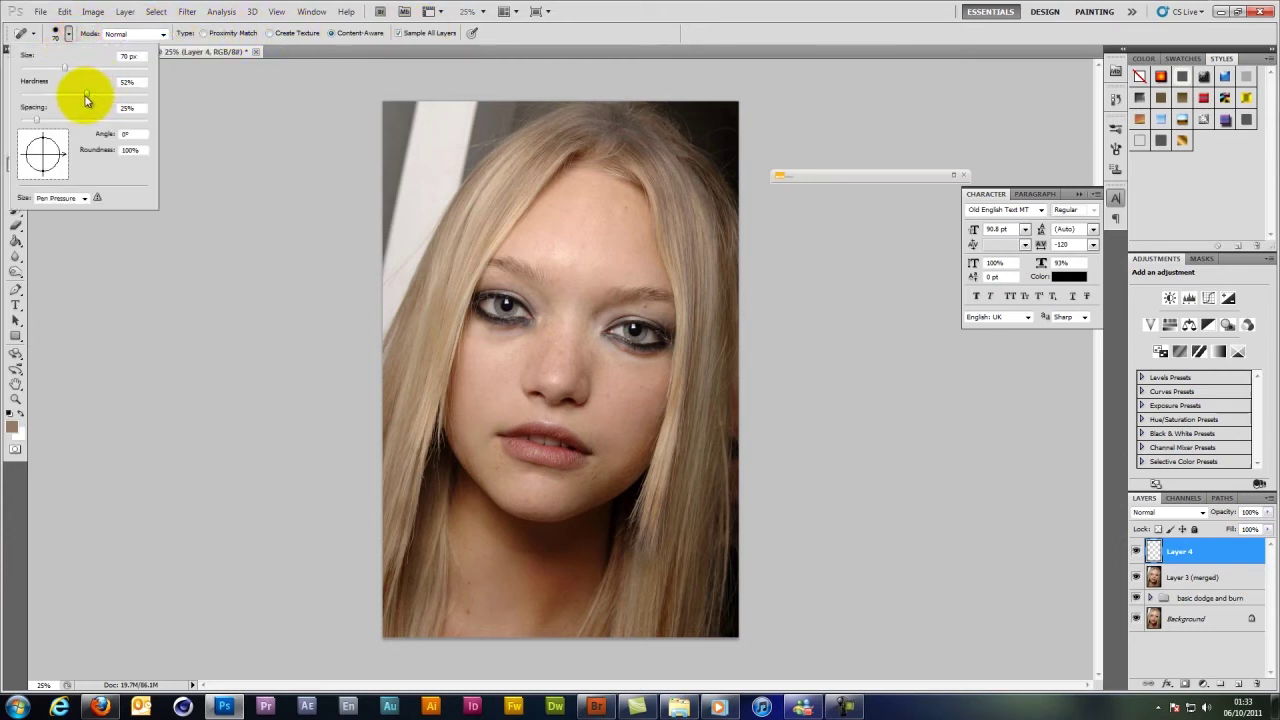
{"action": "left_click", "coordinate": [196, 103]}
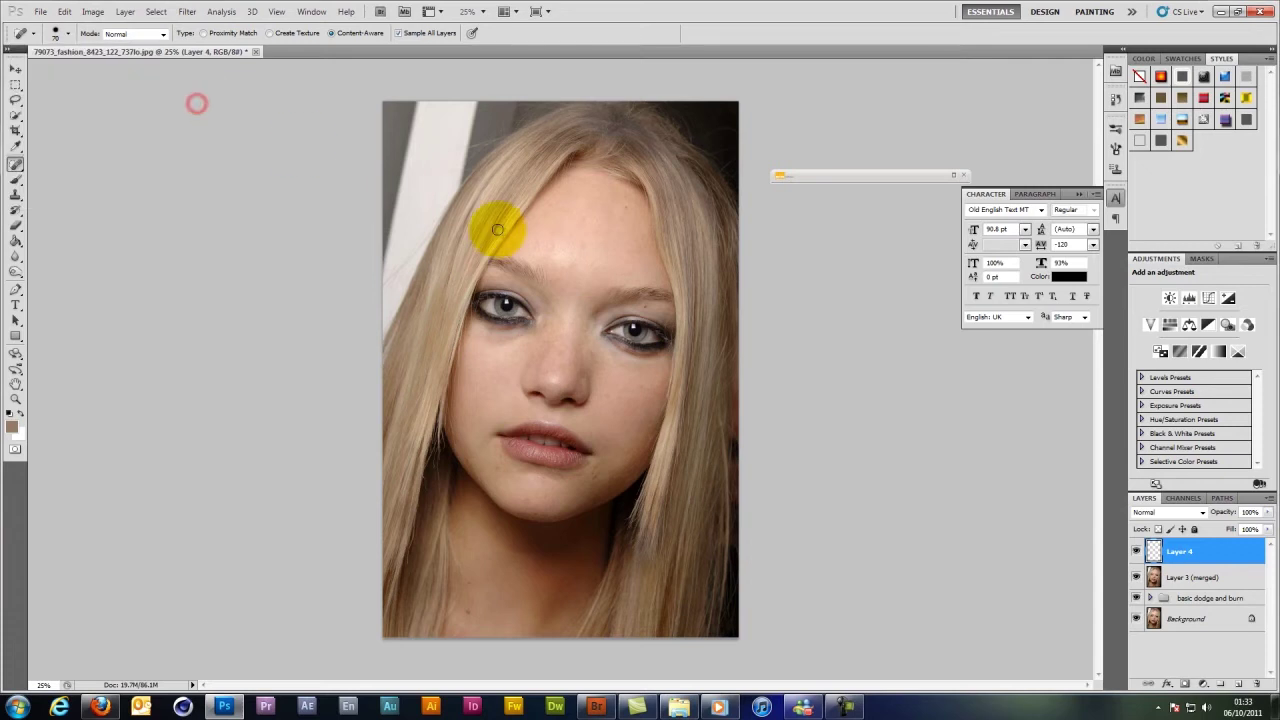
{"action": "key", "text": "bracketleft"}
{"action": "key", "text": "bracketleft"}
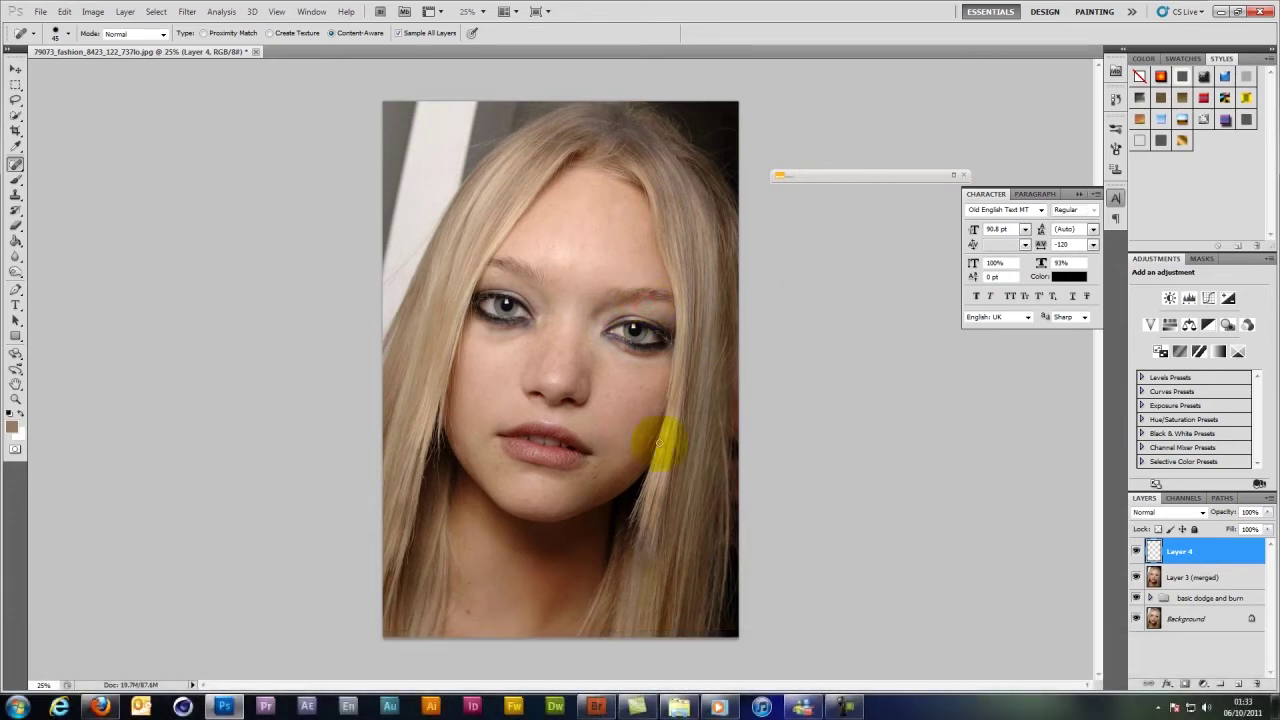
Heal the blemishes beside the mouth corners and along the jawline with the Spot Healing Brush
{"action": "scroll", "coordinate": [592, 428], "scroll_direction": "up", "scroll_amount": 3}
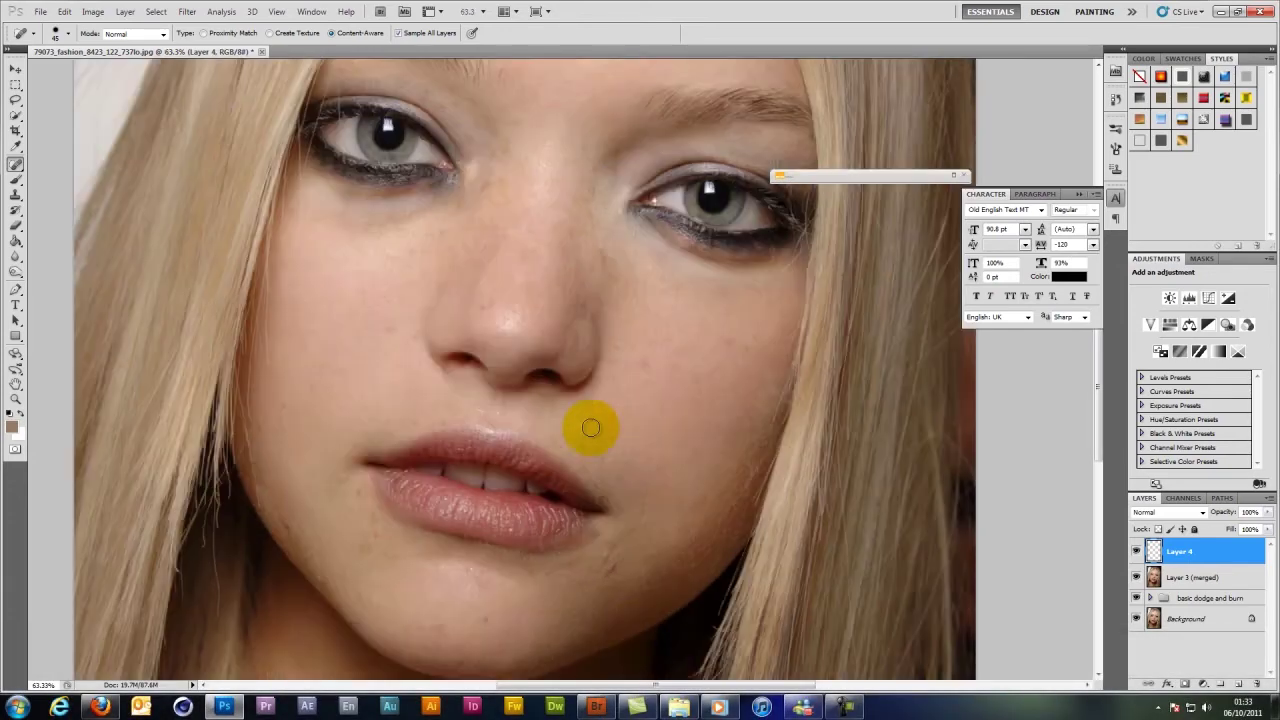
{"action": "left_click", "coordinate": [615, 570]}
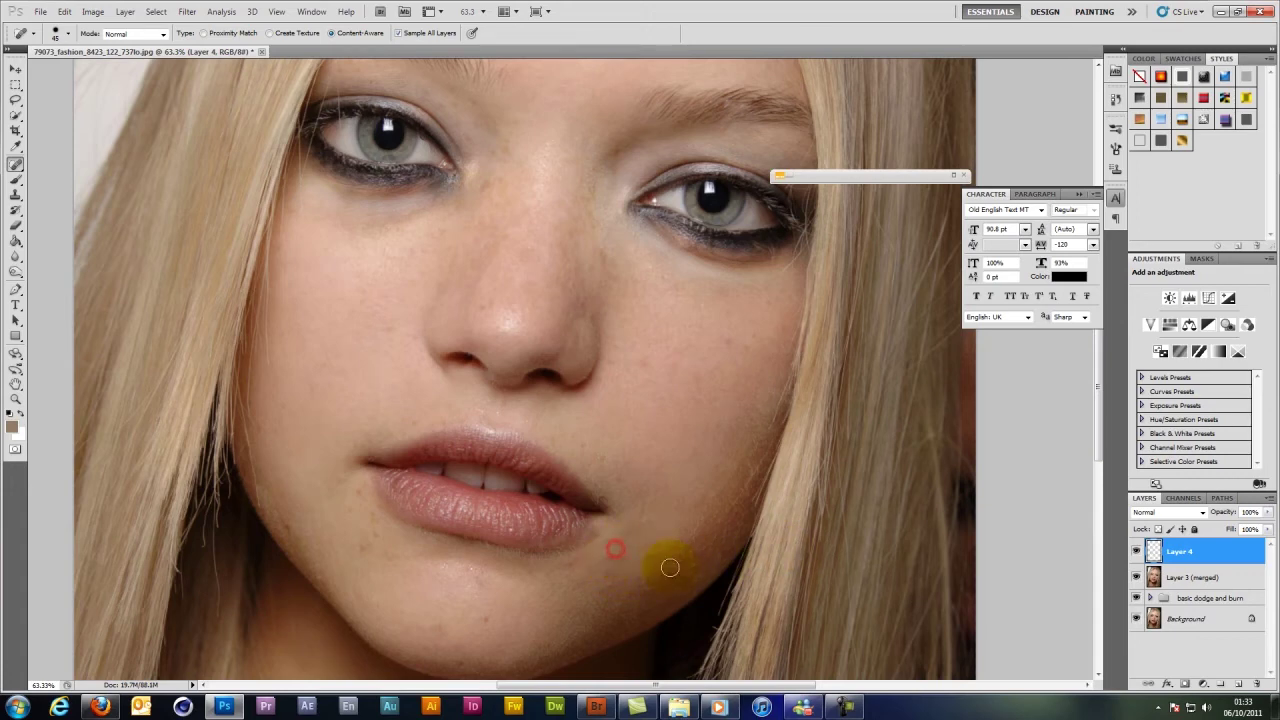
{"action": "left_click", "coordinate": [291, 522]}
{"action": "left_click", "coordinate": [324, 574]}
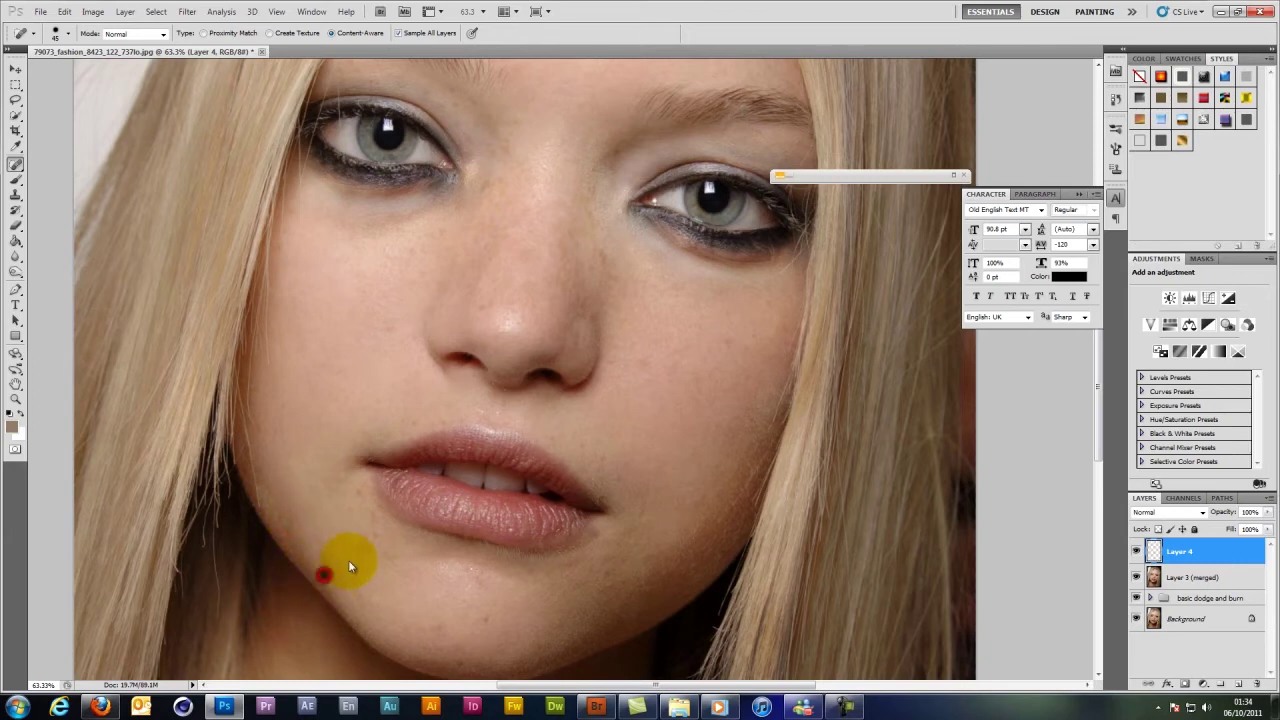
{"action": "left_click", "coordinate": [369, 535]}
{"action": "left_click", "coordinate": [372, 515]}
{"action": "left_click", "coordinate": [365, 546]}
{"action": "left_click", "coordinate": [362, 497]}
Heal the small spots on both cheeks and the bridge of the nose
{"action": "left_click", "coordinate": [647, 364]}
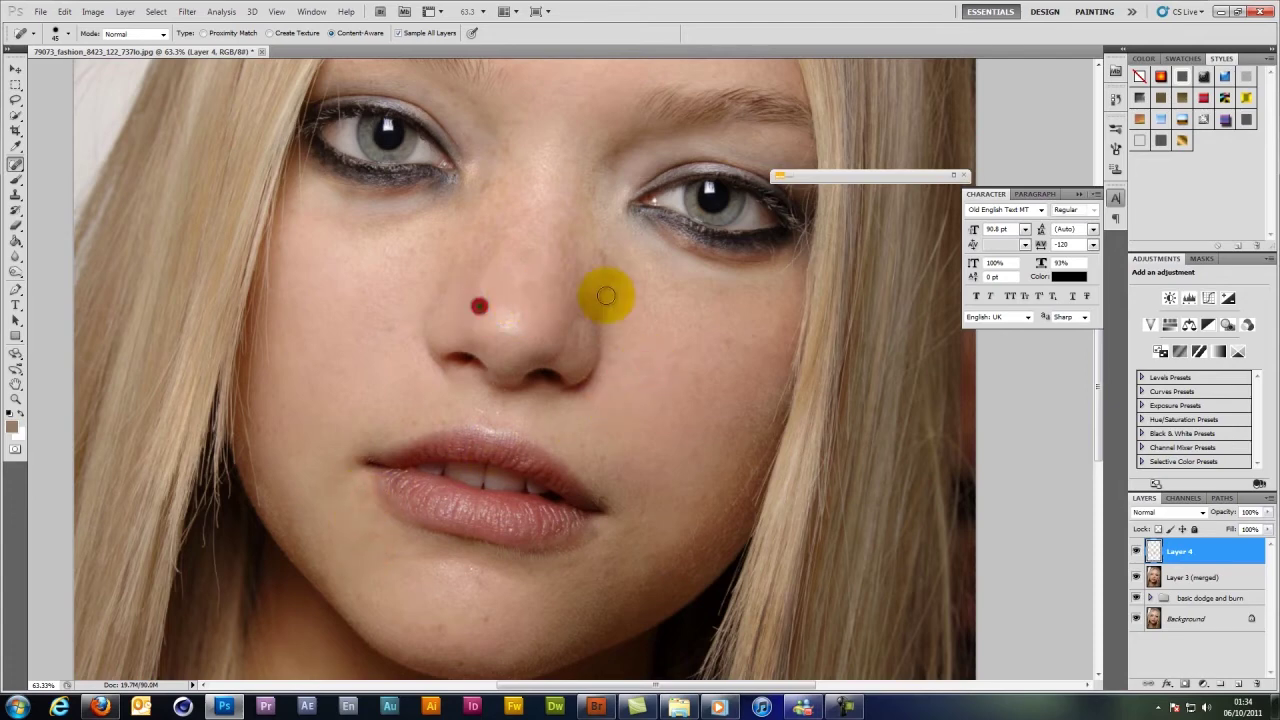
{"action": "left_click", "coordinate": [409, 332]}
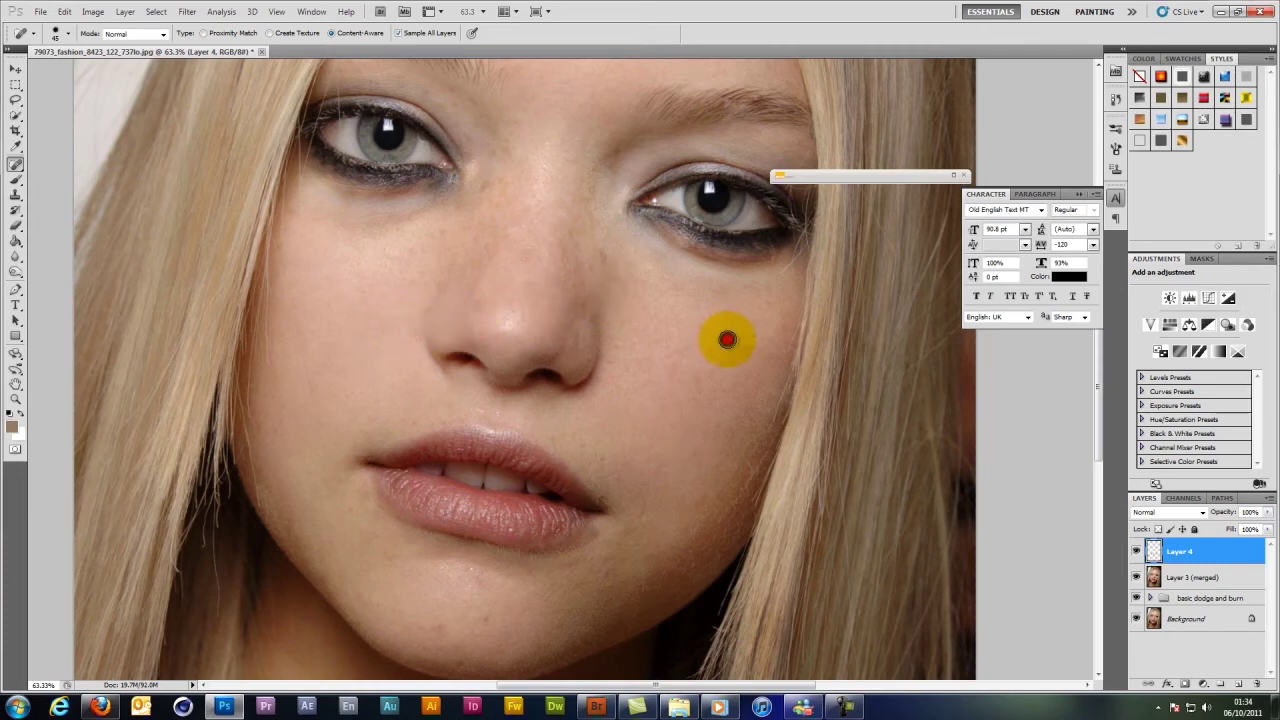
{"action": "left_click", "coordinate": [531, 253]}
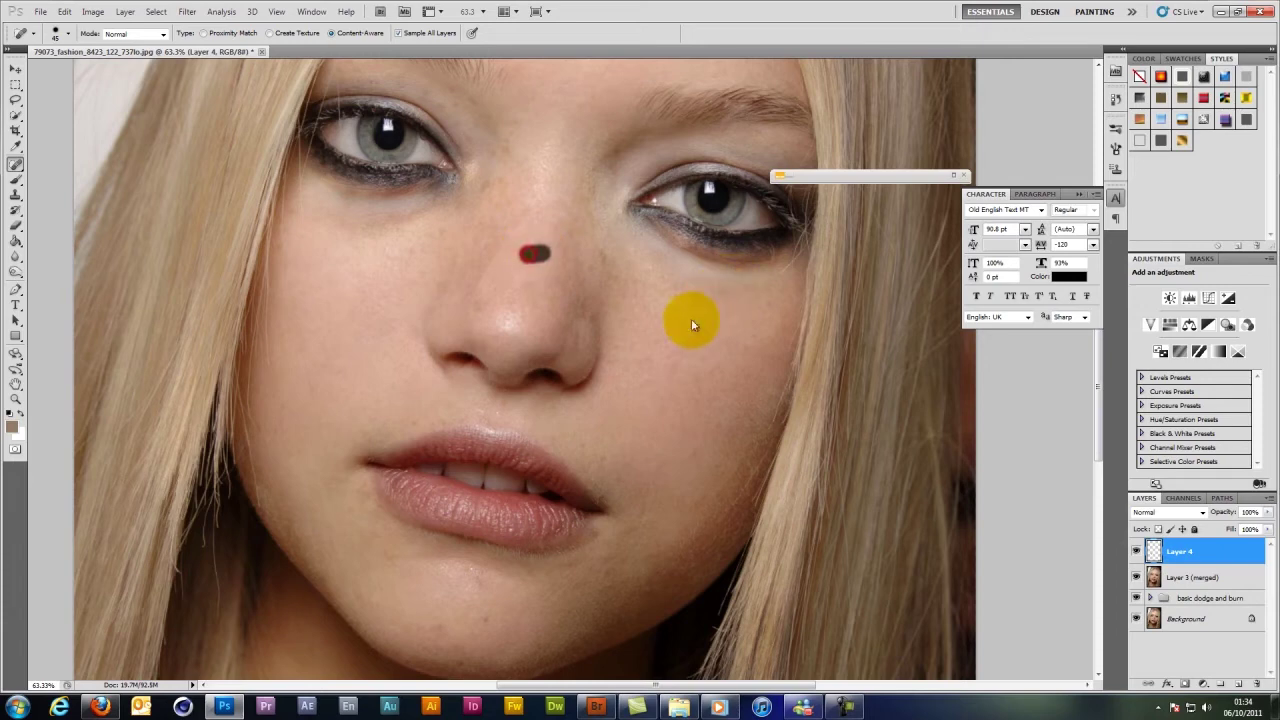
Heal the blemishes on the lower chin and the moles and spots on the neck
{"action": "key", "text": "space"}
{"action": "mouse_move", "coordinate": [659, 483]}
{"action": "left_mouse_down"}
{"action": "mouse_move", "coordinate": [676, 403]}
{"action": "mouse_move", "coordinate": [660, 277]}
{"action": "mouse_move", "coordinate": [460, 374]}
{"action": "mouse_move", "coordinate": [459, 357]}
{"action": "left_mouse_up"}
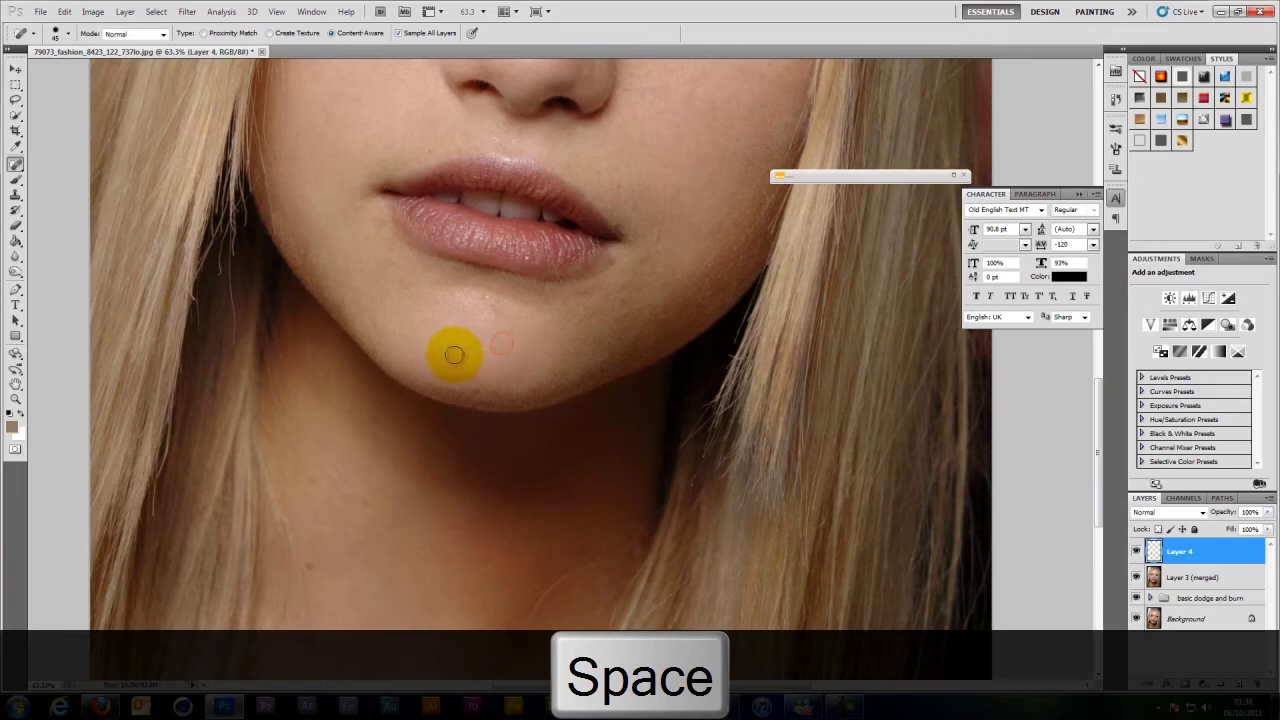
{"action": "left_click", "coordinate": [451, 354]}
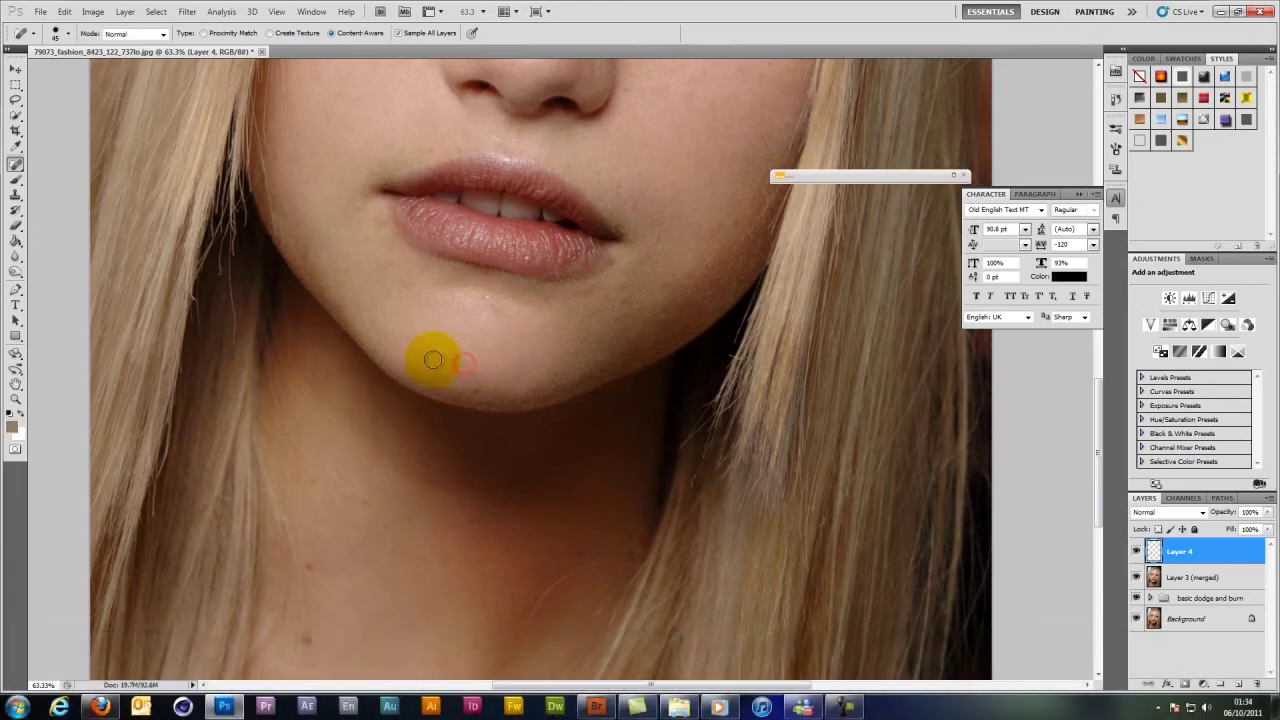
{"action": "left_click", "coordinate": [426, 351]}
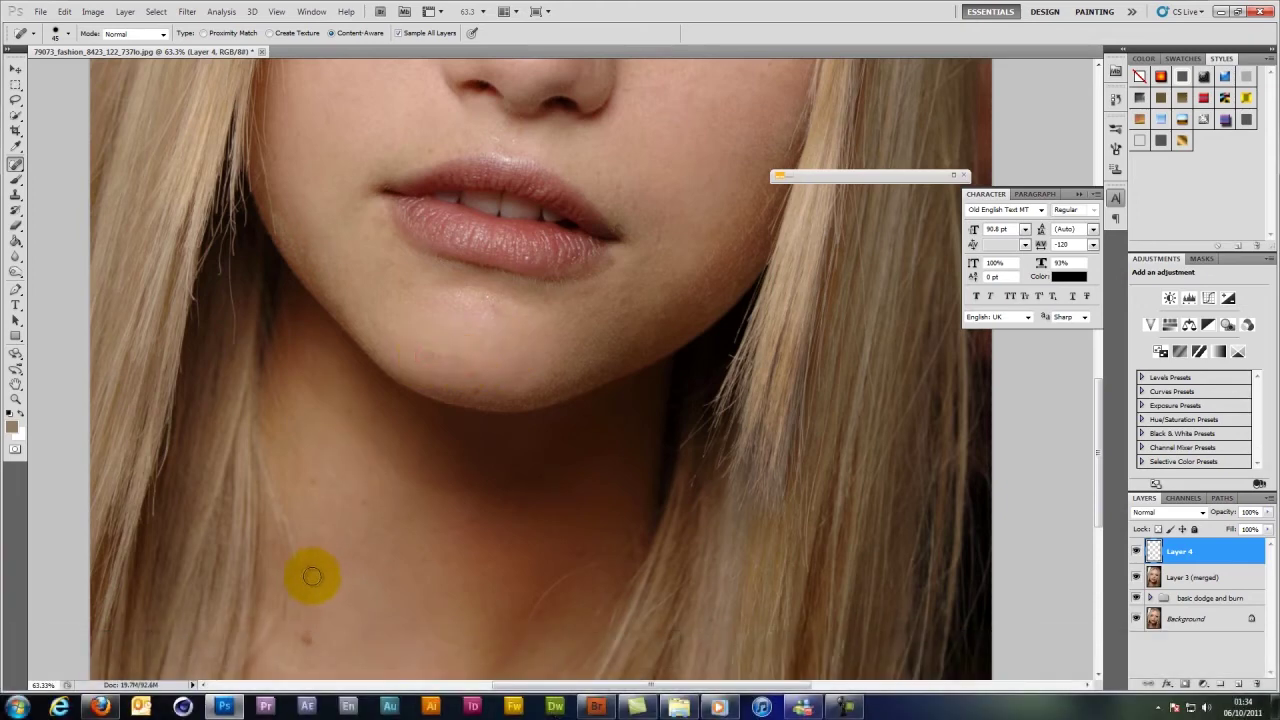
{"action": "left_click", "coordinate": [308, 639]}
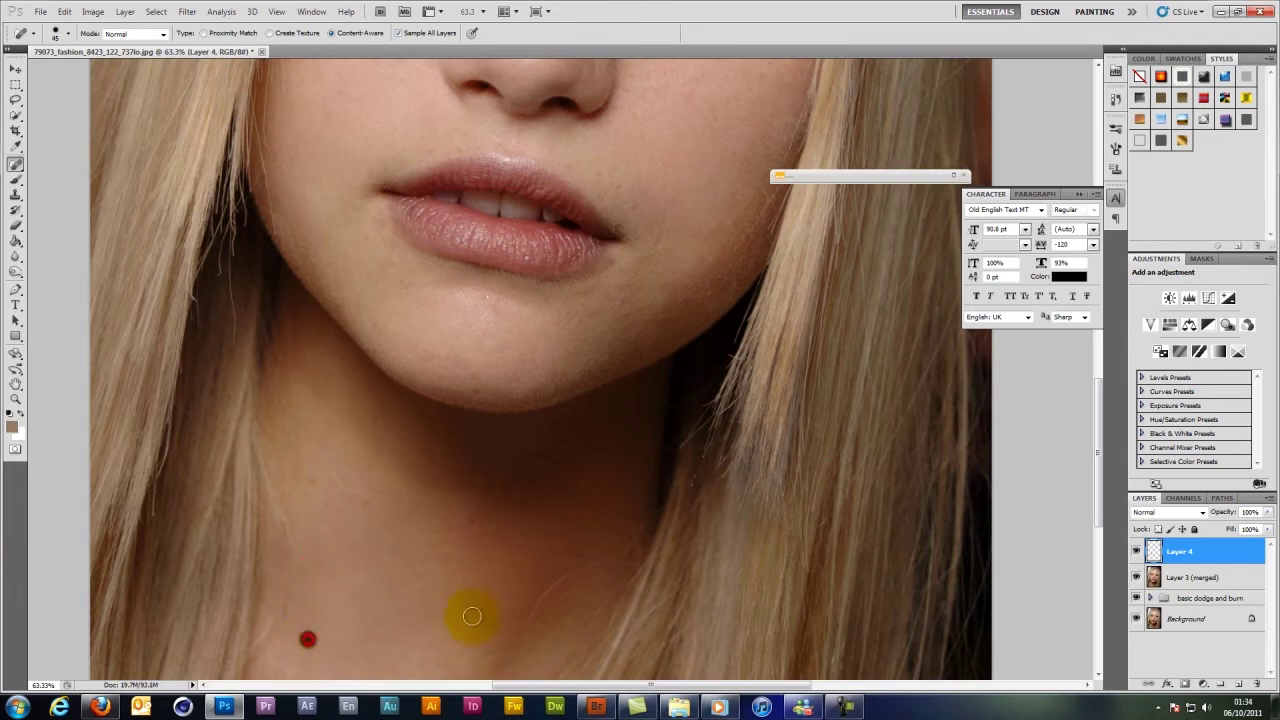
{"action": "left_click", "coordinate": [372, 425]}
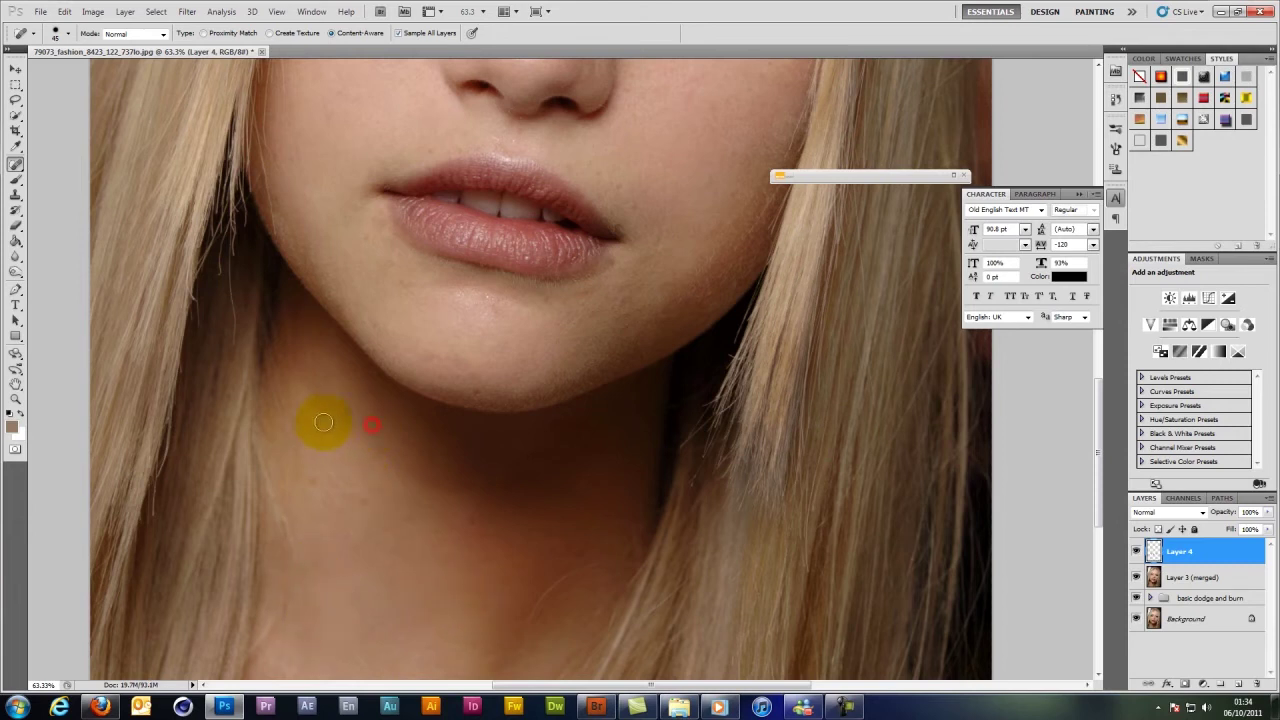
{"action": "left_click", "coordinate": [375, 417]}
{"action": "left_click", "coordinate": [310, 482]}
Heal the remaining uneven skin around the mouth corner, lower lip and side of the chin
{"action": "left_click", "coordinate": [377, 217]}
{"action": "left_click_drag", "start_coordinate": [382, 225], "coordinate": [557, 251]}
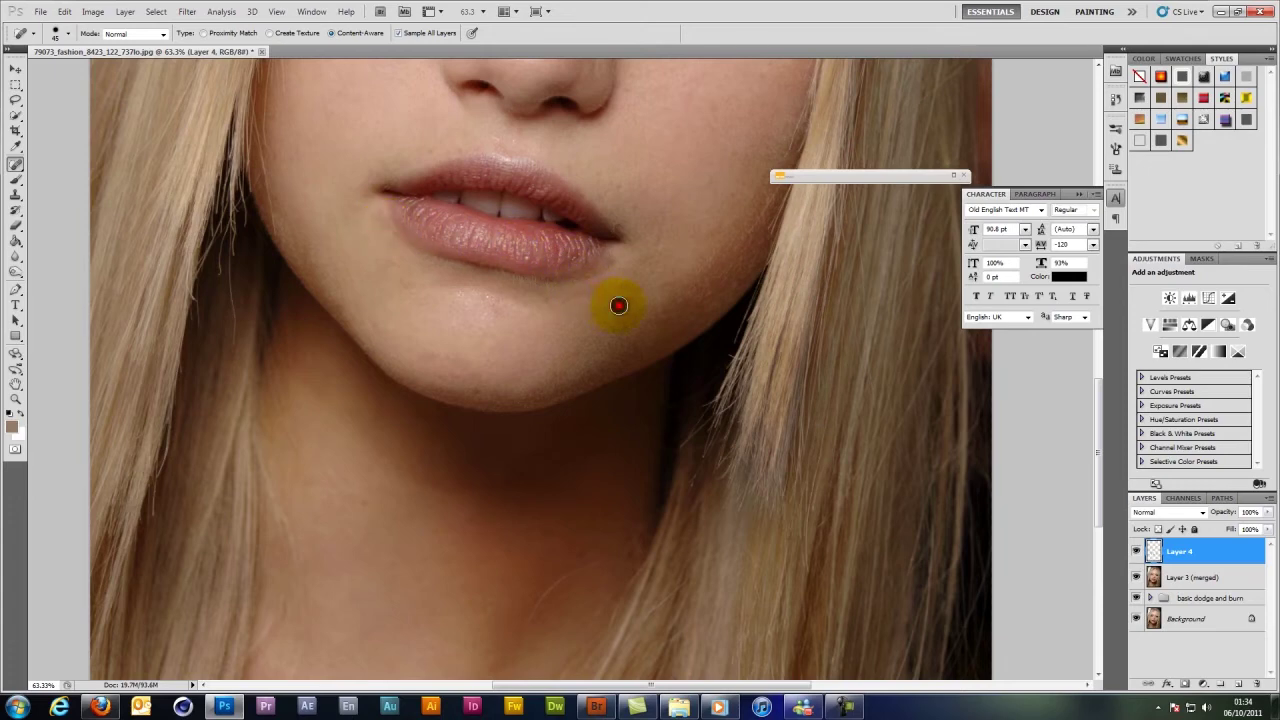
{"action": "left_click", "coordinate": [618, 305]}
Heal the marks on the upper nose and beneath the inner corner of the eye on the image's left
{"action": "key", "text": "space"}
{"action": "left_click_drag", "start_coordinate": [686, 180], "coordinate": [580, 610]}
{"action": "left_click", "coordinate": [424, 273]}
{"action": "left_click", "coordinate": [441, 239]}
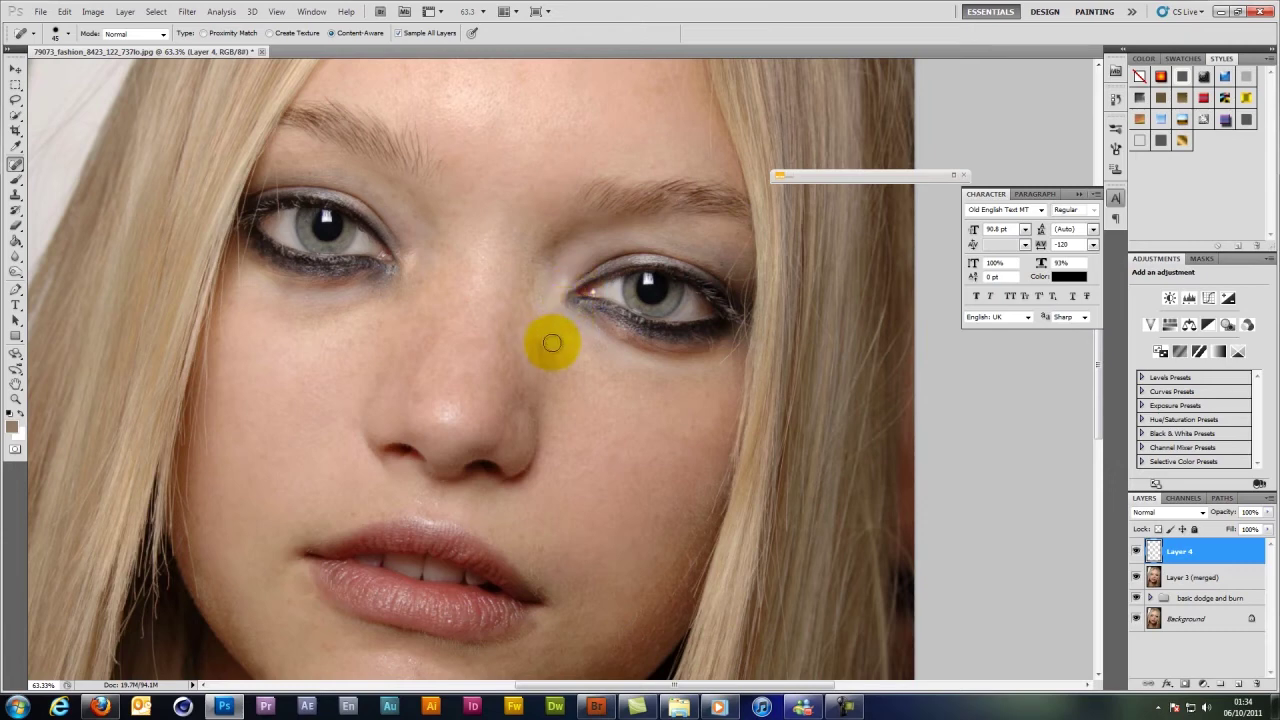
{"action": "left_click", "coordinate": [376, 283]}
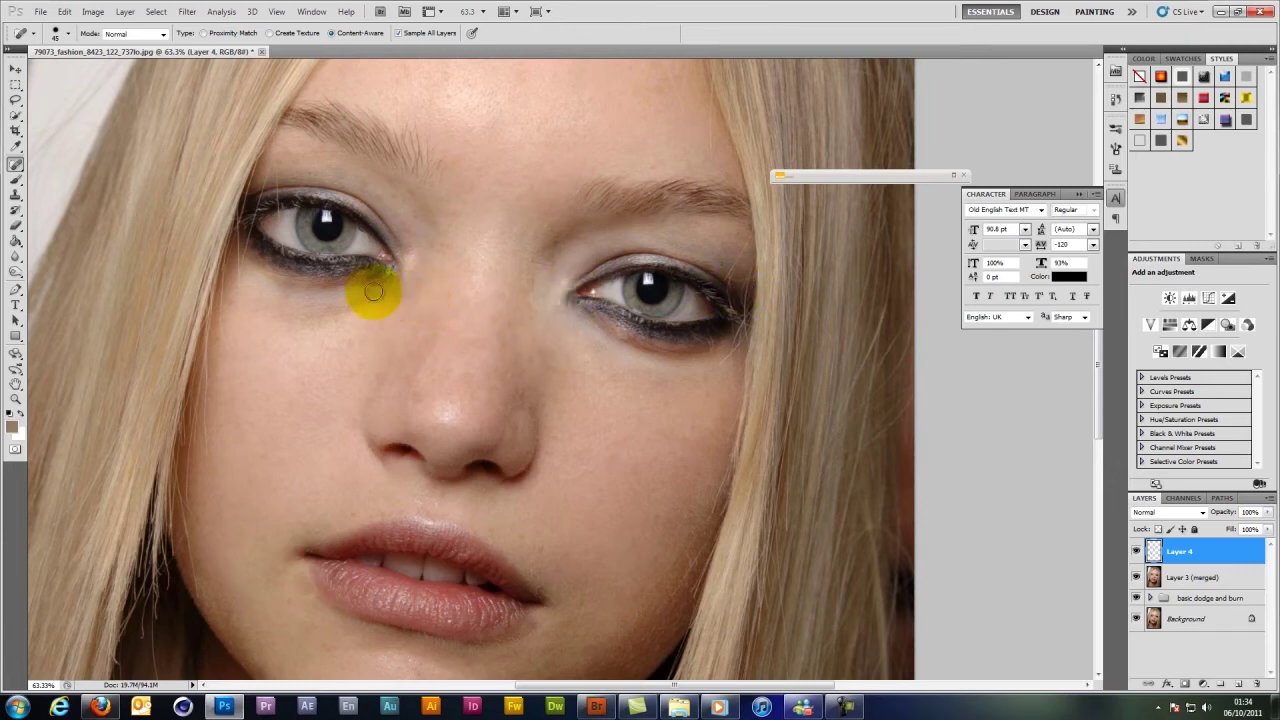
{"action": "left_click", "coordinate": [367, 285]}
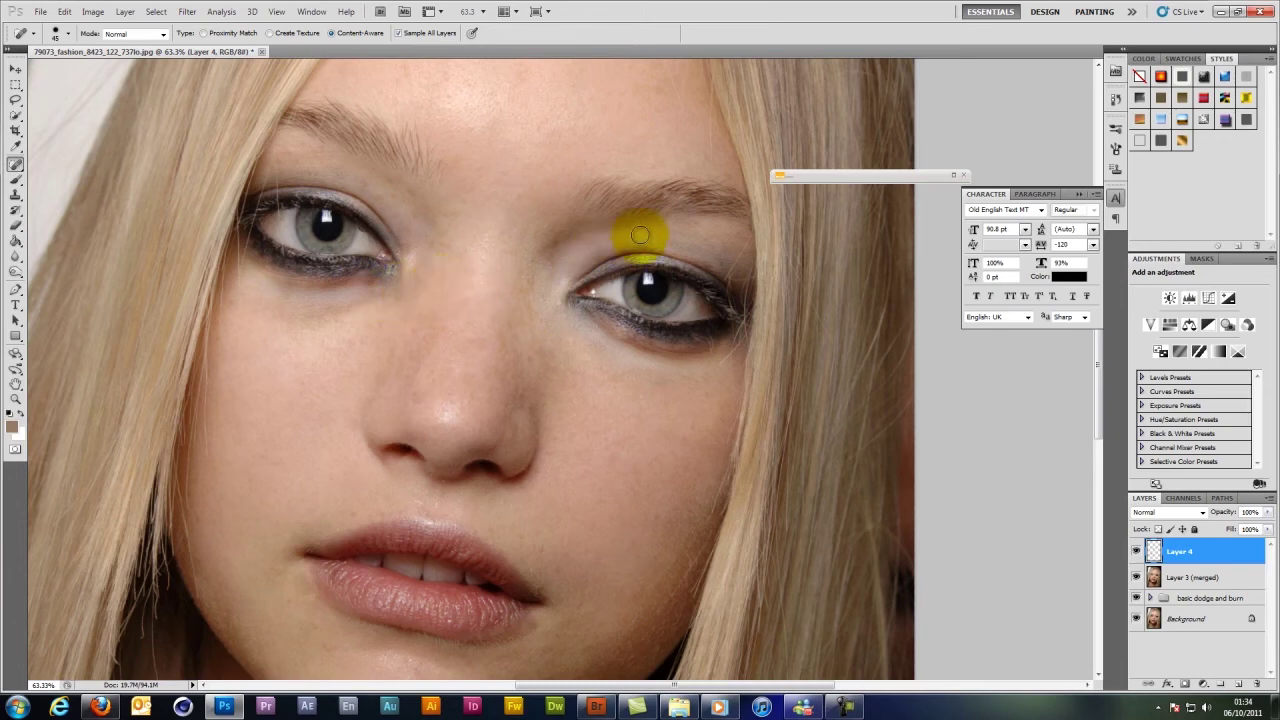
Create a merged copy of Layer 4 and Layer 3 (merged) on top, keeping the original layers
{"action": "scroll", "coordinate": [640, 234], "scroll_direction": "down", "scroll_amount": 1}
{"action": "scroll", "coordinate": [640, 234], "scroll_direction": "down", "scroll_amount": 5}
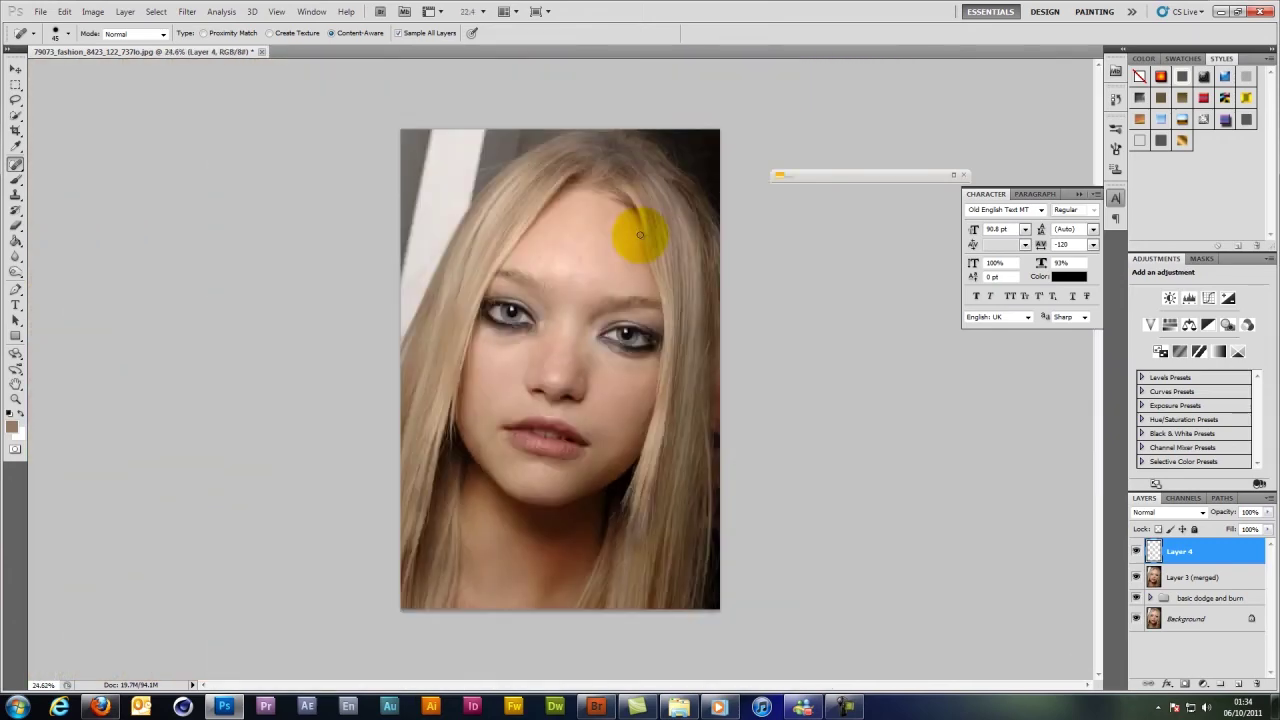
{"action": "scroll", "coordinate": [640, 234], "scroll_direction": "up", "scroll_amount": 1}
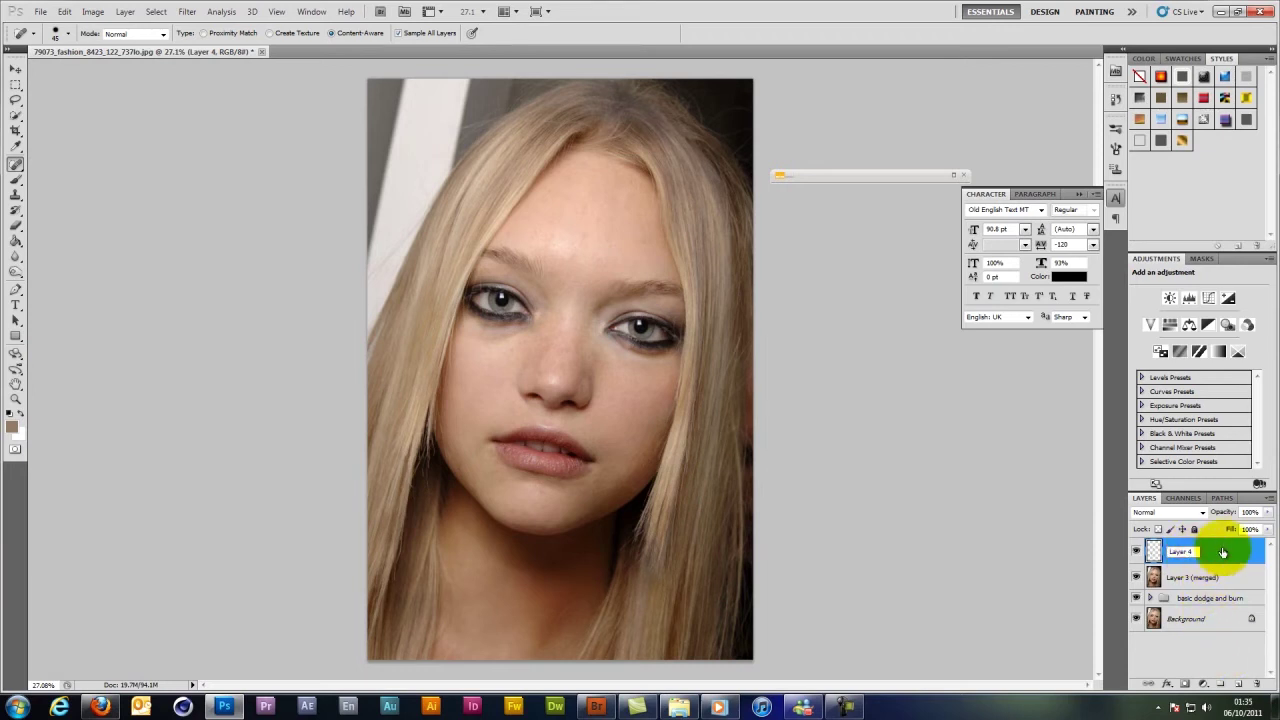
{"action": "left_click", "coordinate": [1199, 578]}
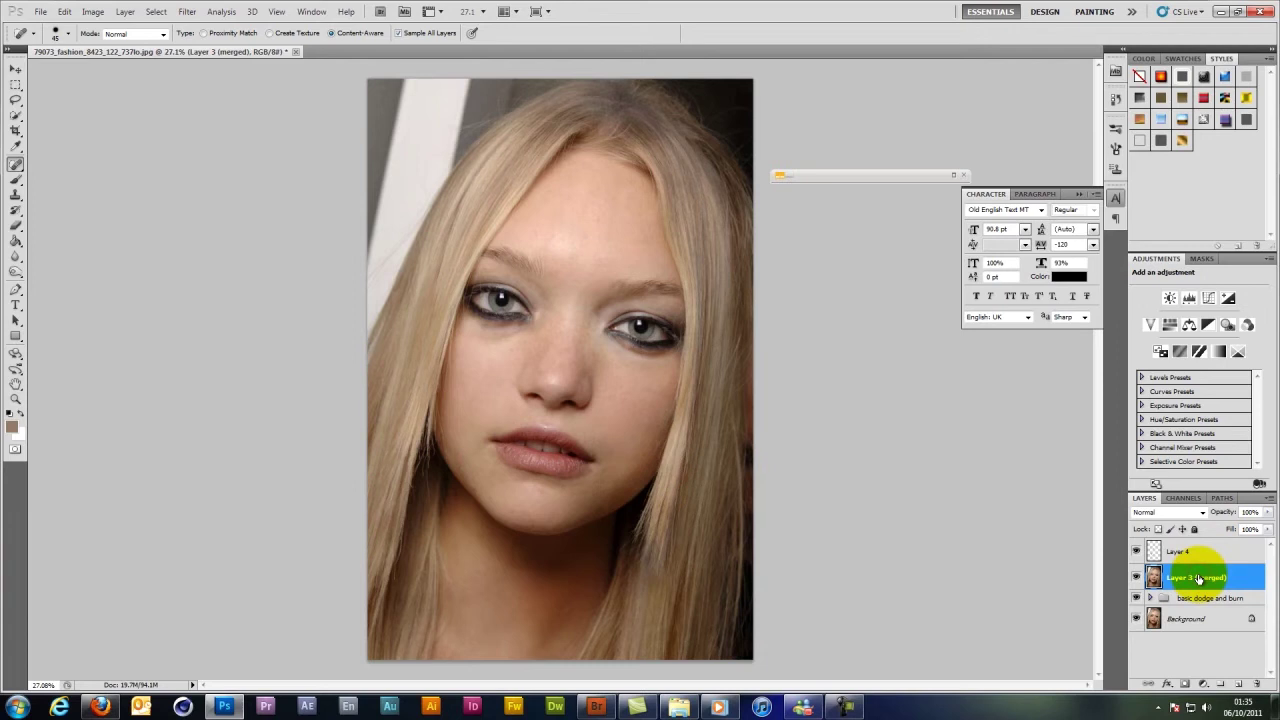
{"action": "left_click", "coordinate": [1215, 556], "text": "shift"}
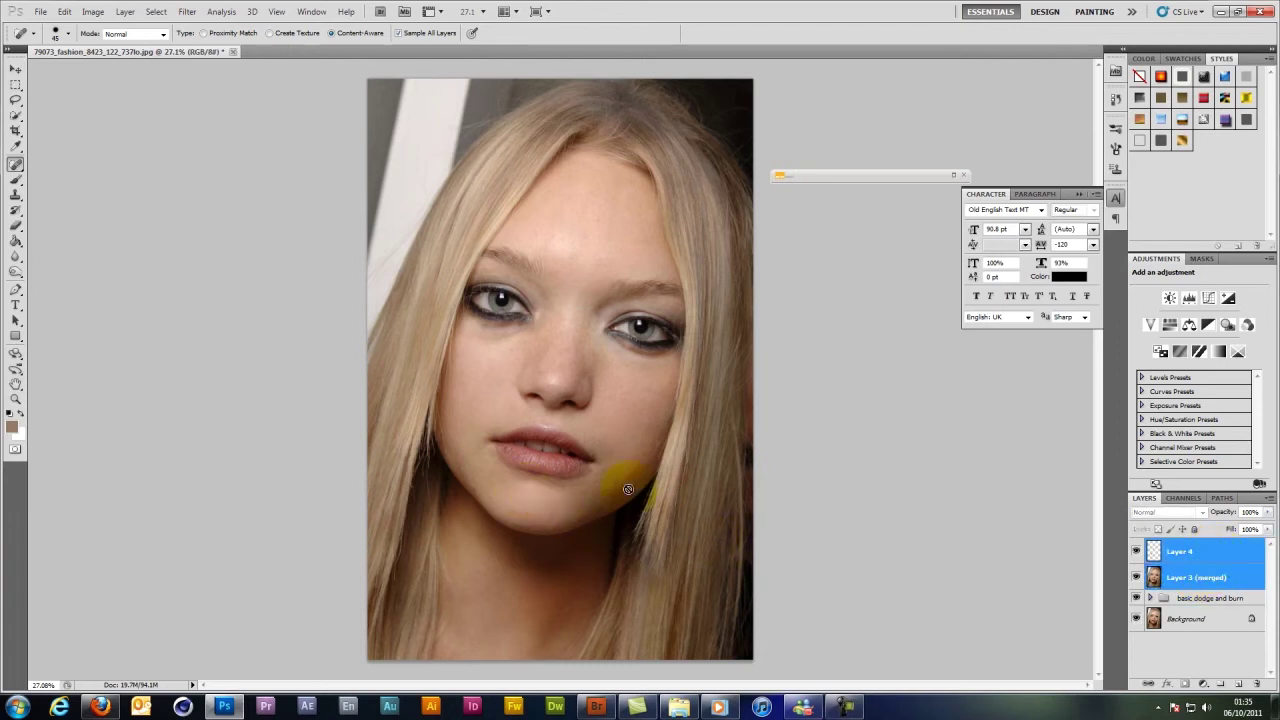
{"action": "key", "text": "ctrl+alt+e"}
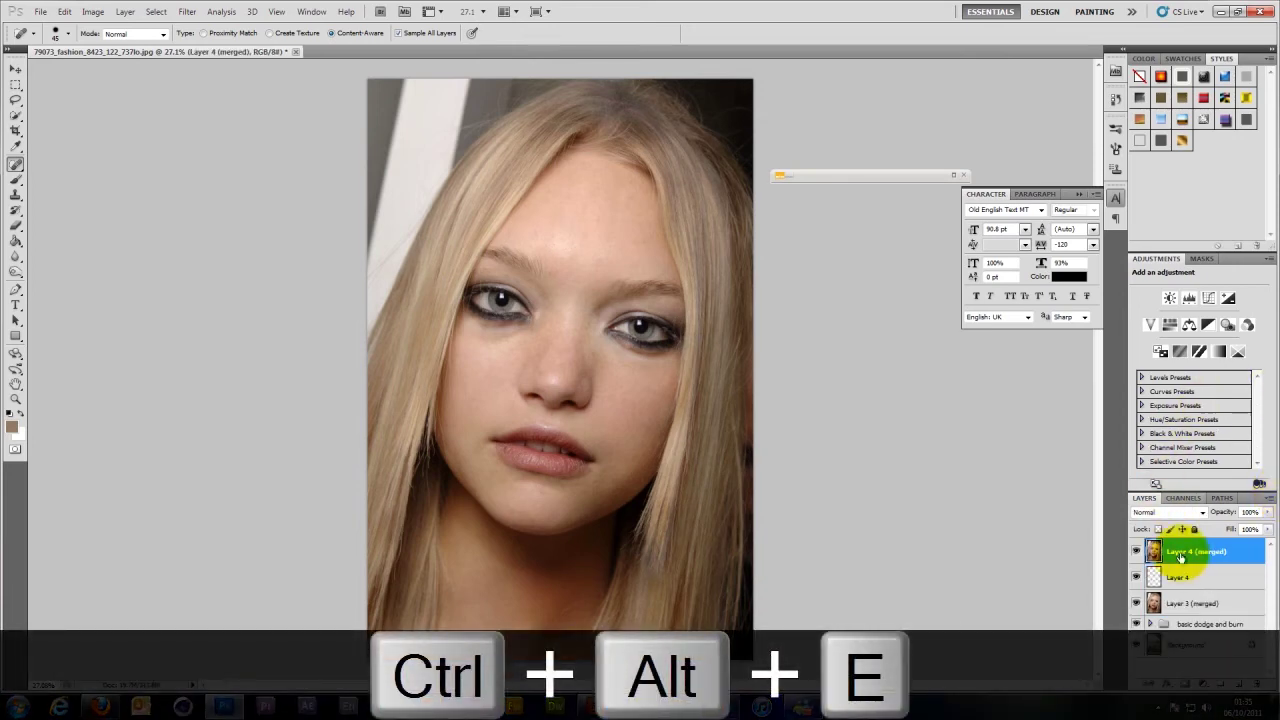
Group Layer 4 and Layer 3 (merged) and name the group "spot heal"
{"action": "left_click", "coordinate": [1193, 605]}
{"action": "left_click", "coordinate": [1190, 580], "text": "shift"}
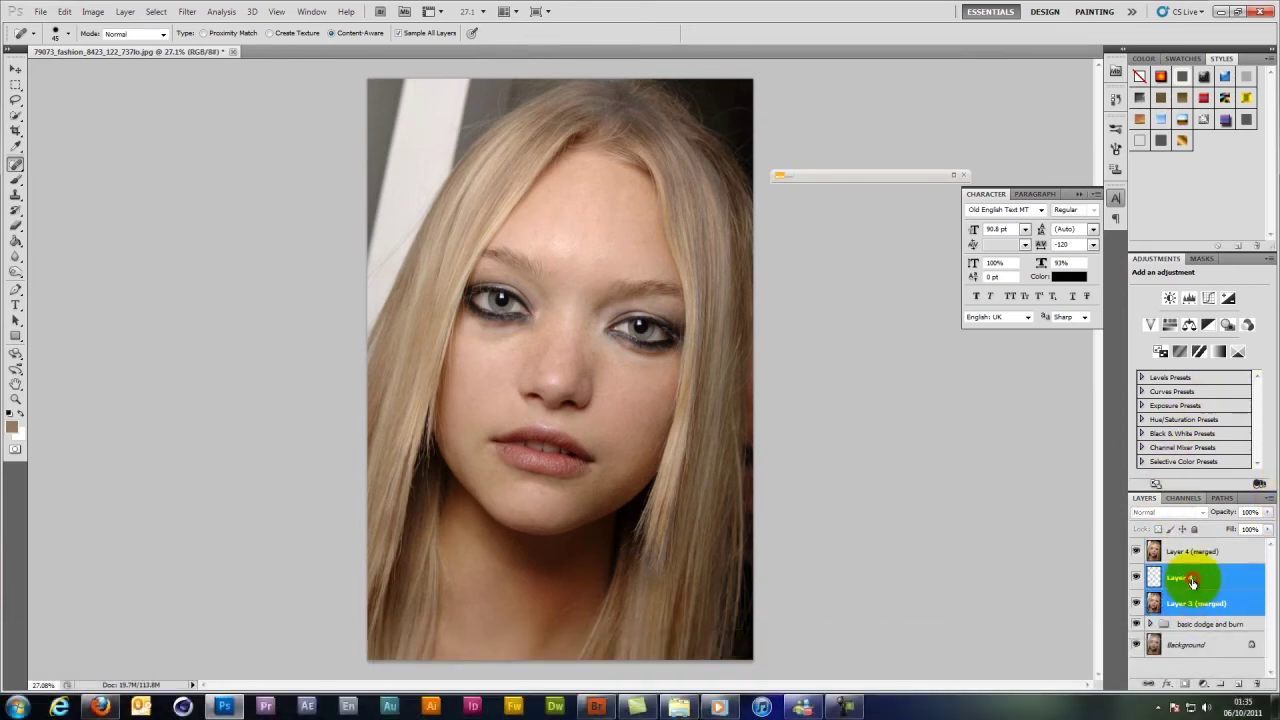
{"action": "key", "text": "ctrl+g"}
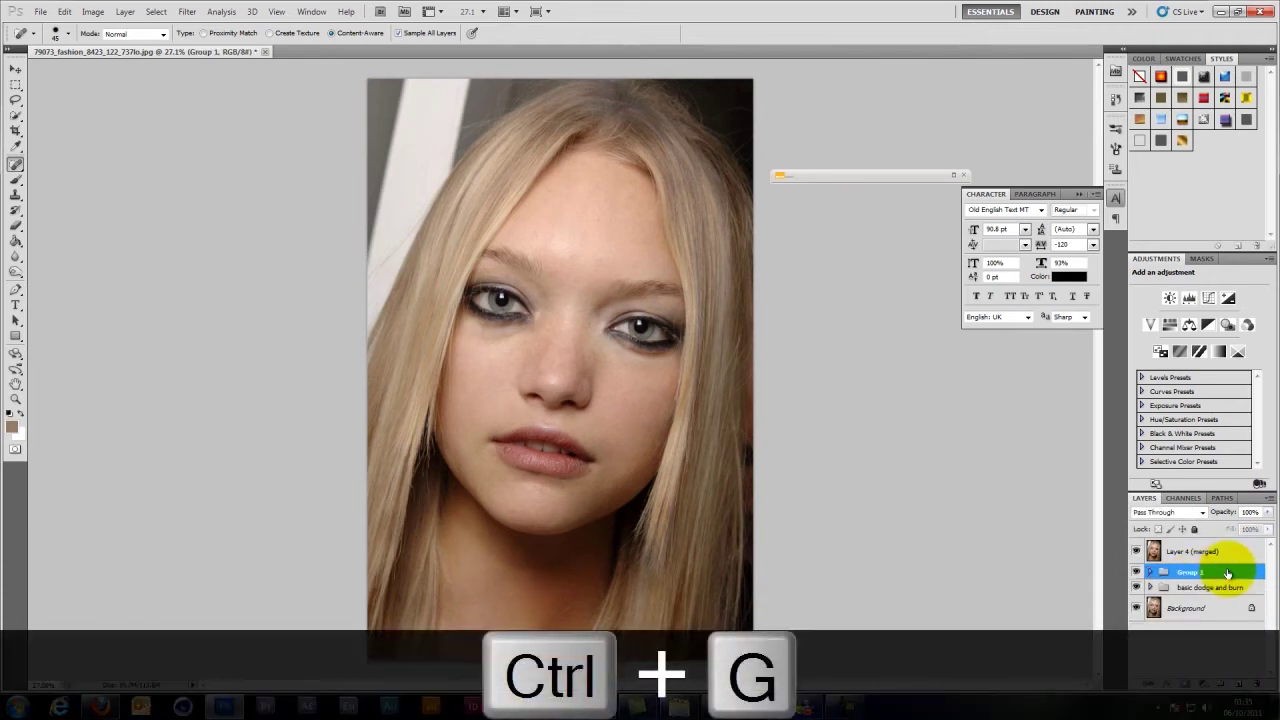
{"action": "double_click", "coordinate": [1188, 572]}
{"action": "type", "text": "spot h"}
{"action": "key", "text": "BackSpace"}
{"action": "type", "text": "he"}
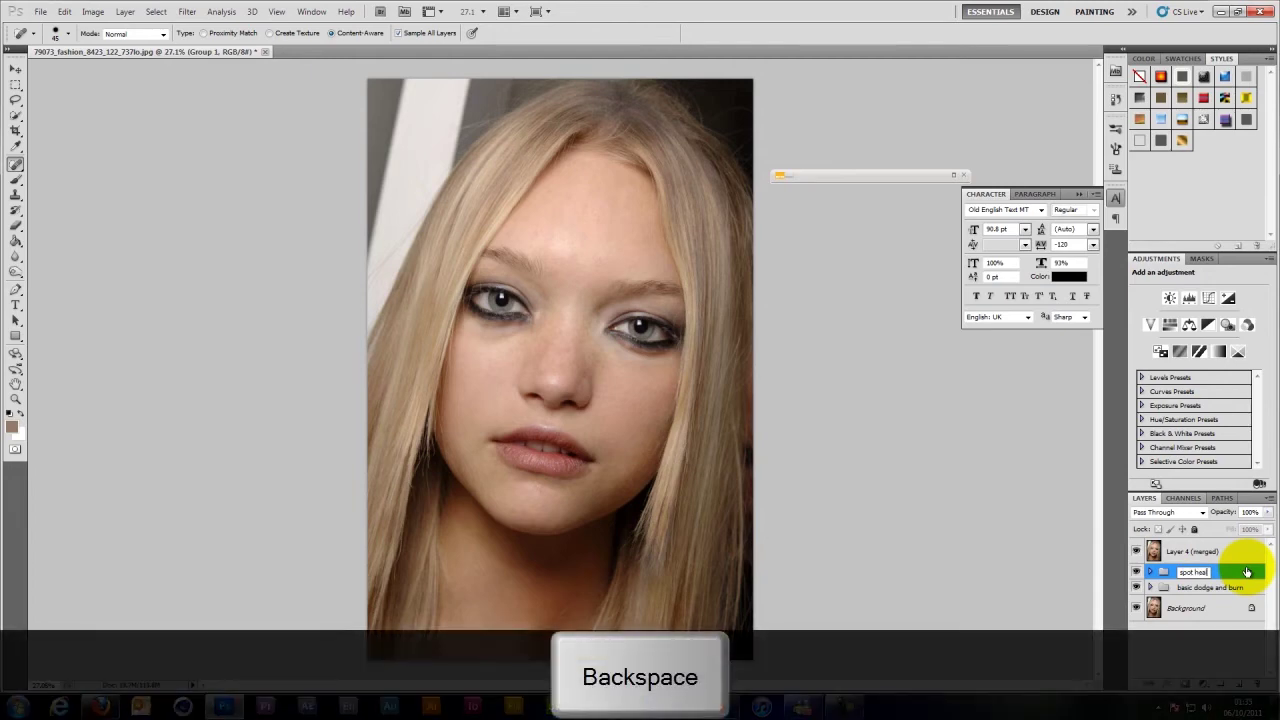
{"action": "type", "text": "al"}
Add an empty layer above Layer 4 (merged) and set the Brush tool to 10% opacity in Lighten mode
{"action": "left_click", "coordinate": [1205, 551]}
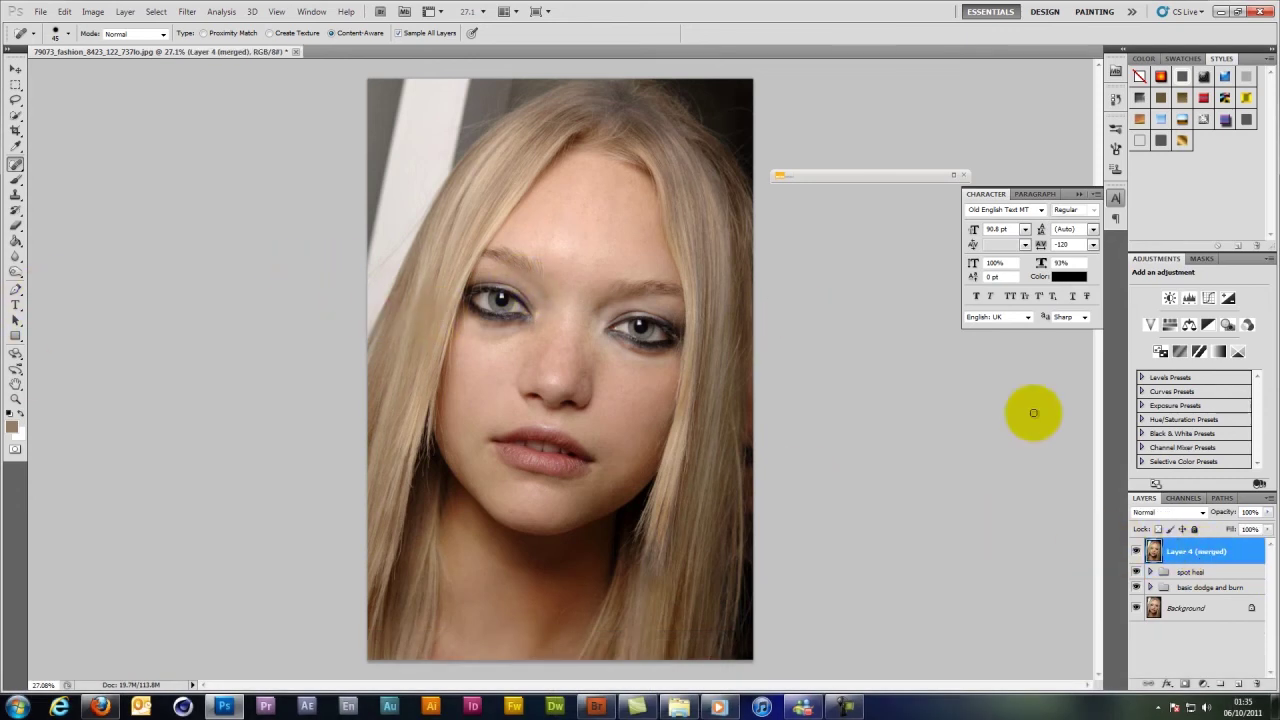
{"action": "left_click", "coordinate": [1241, 683]}
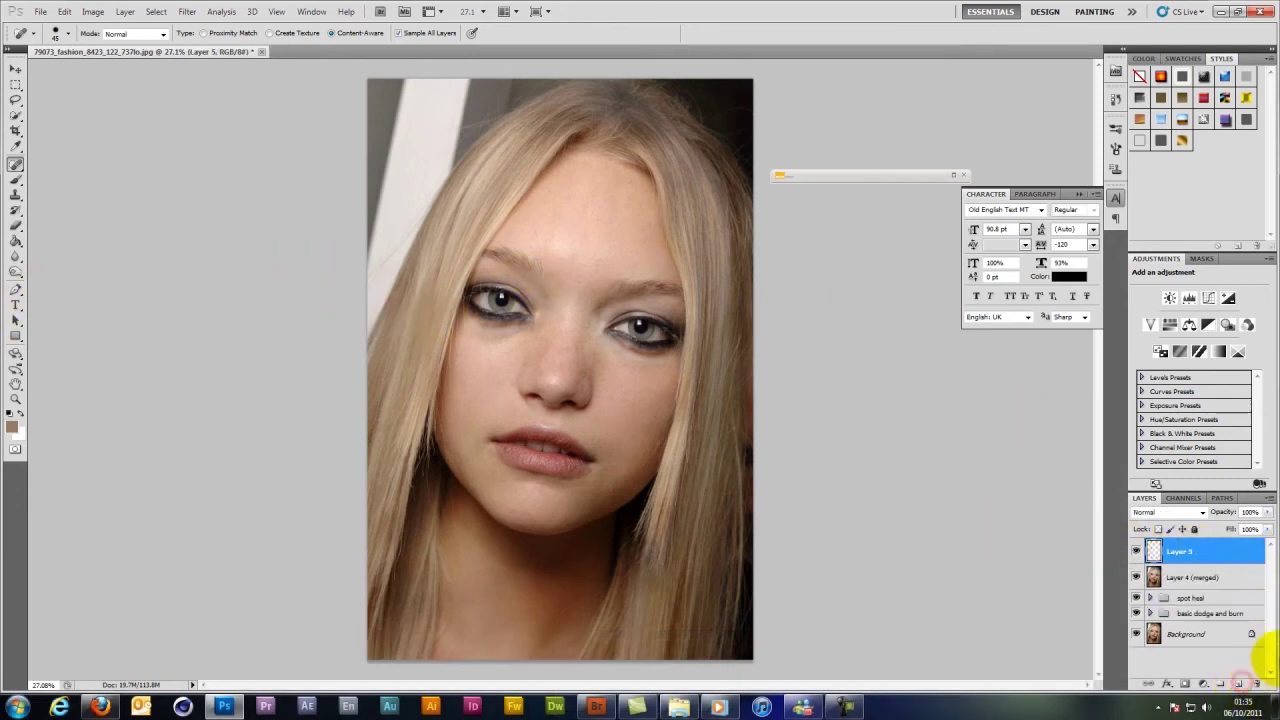
{"action": "left_click", "coordinate": [15, 178]}
{"action": "key", "text": "1"}
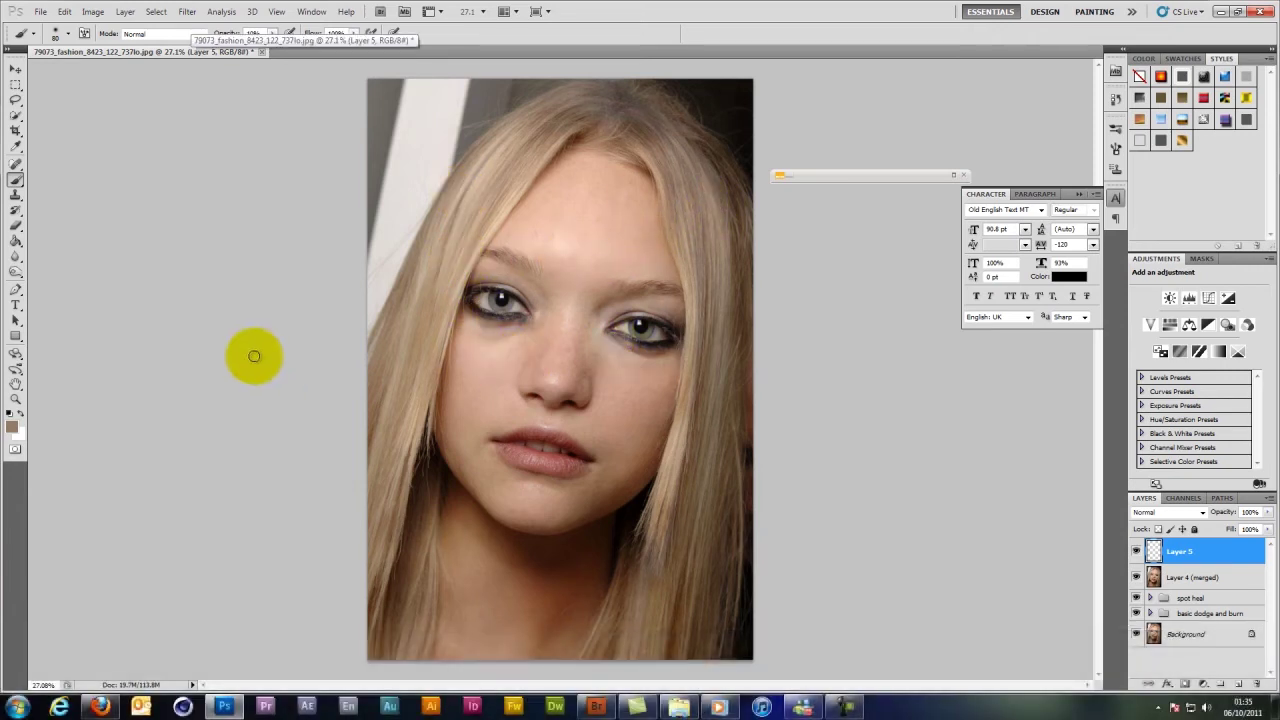
{"action": "left_click", "coordinate": [180, 35]}
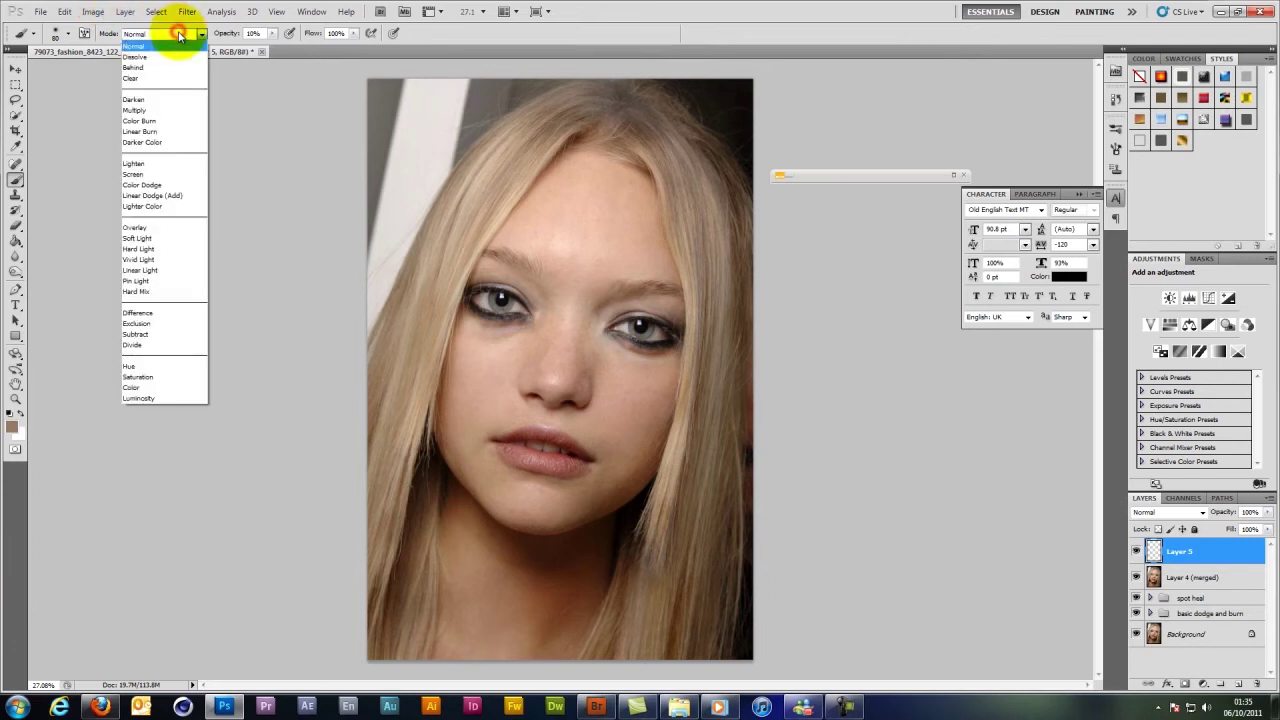
{"action": "left_click", "coordinate": [172, 165]}
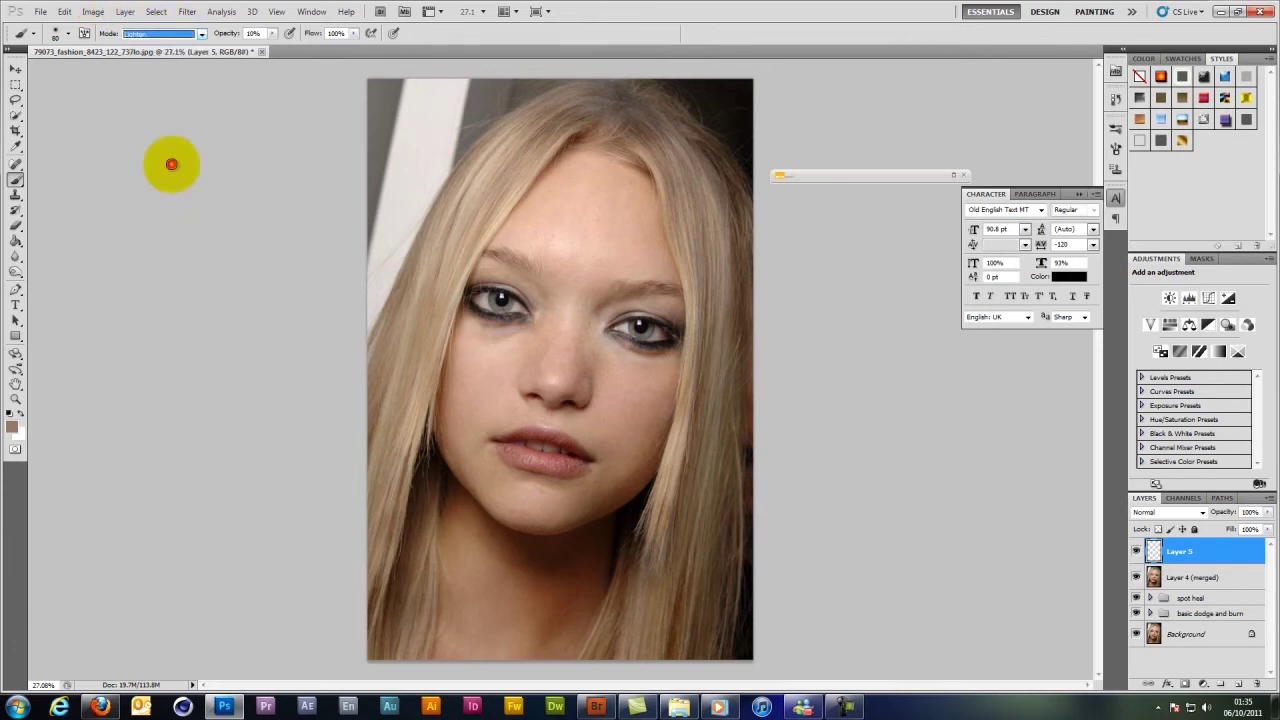
Sample a light skin tone from the cheek below the image's left eye and choose a brush tip for painting
{"action": "left_click", "coordinate": [503, 341], "text": "alt"}
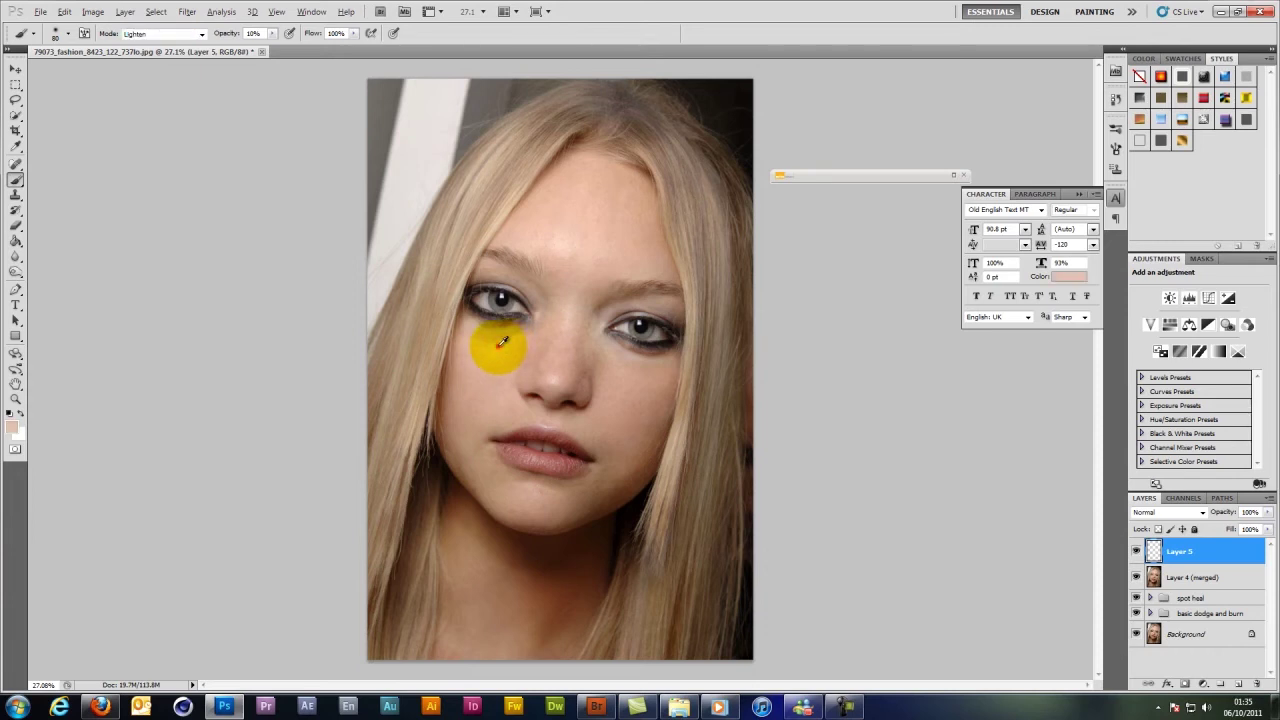
{"action": "mouse_move", "coordinate": [493, 341]}
{"action": "left_mouse_down"}
{"action": "mouse_move", "coordinate": [503, 334]}
{"action": "mouse_move", "coordinate": [466, 334]}
{"action": "left_mouse_up"}
{"action": "left_click", "coordinate": [67, 33]}
{"action": "left_click", "coordinate": [28, 122]}
{"action": "left_click", "coordinate": [210, 141]}
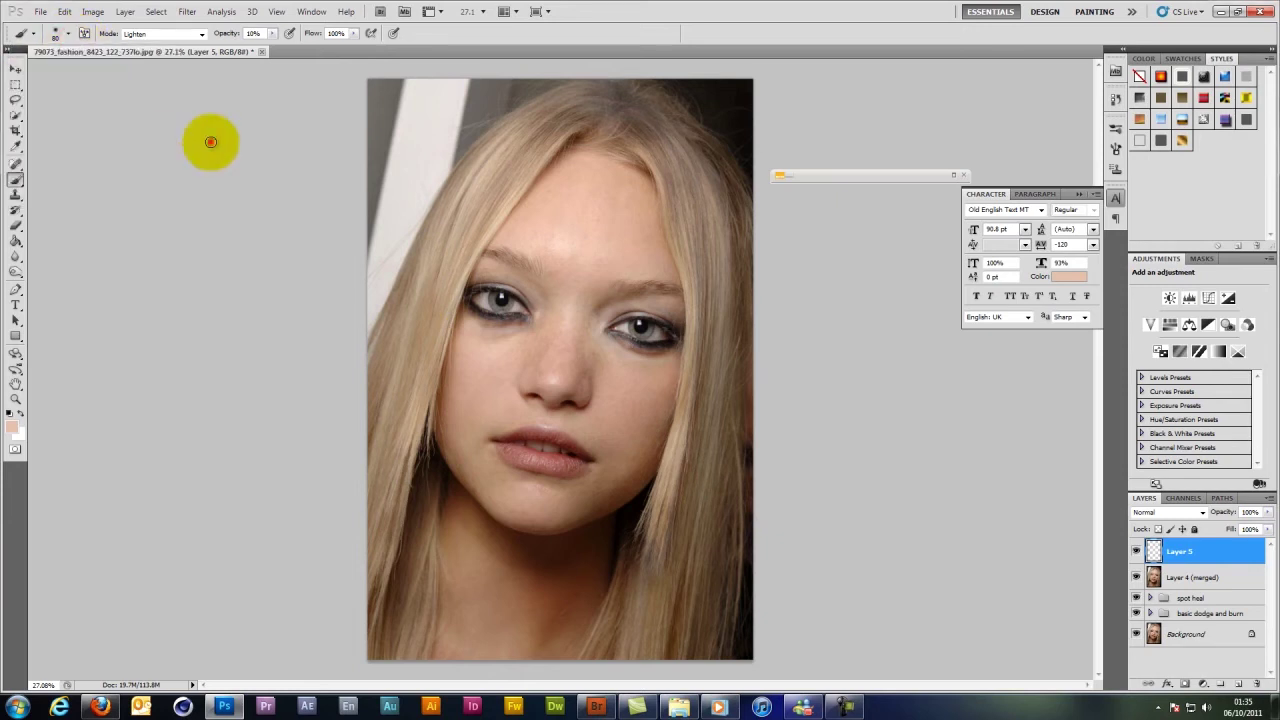
Lighten the dark skin below the image's left eye with the sampled tone, using brush sizes of 80 and 125 px
{"action": "key", "text": "bracketright"}
{"action": "key", "text": "bracketright"}
{"action": "key", "text": "bracketright"}
{"action": "key", "text": "bracketright"}
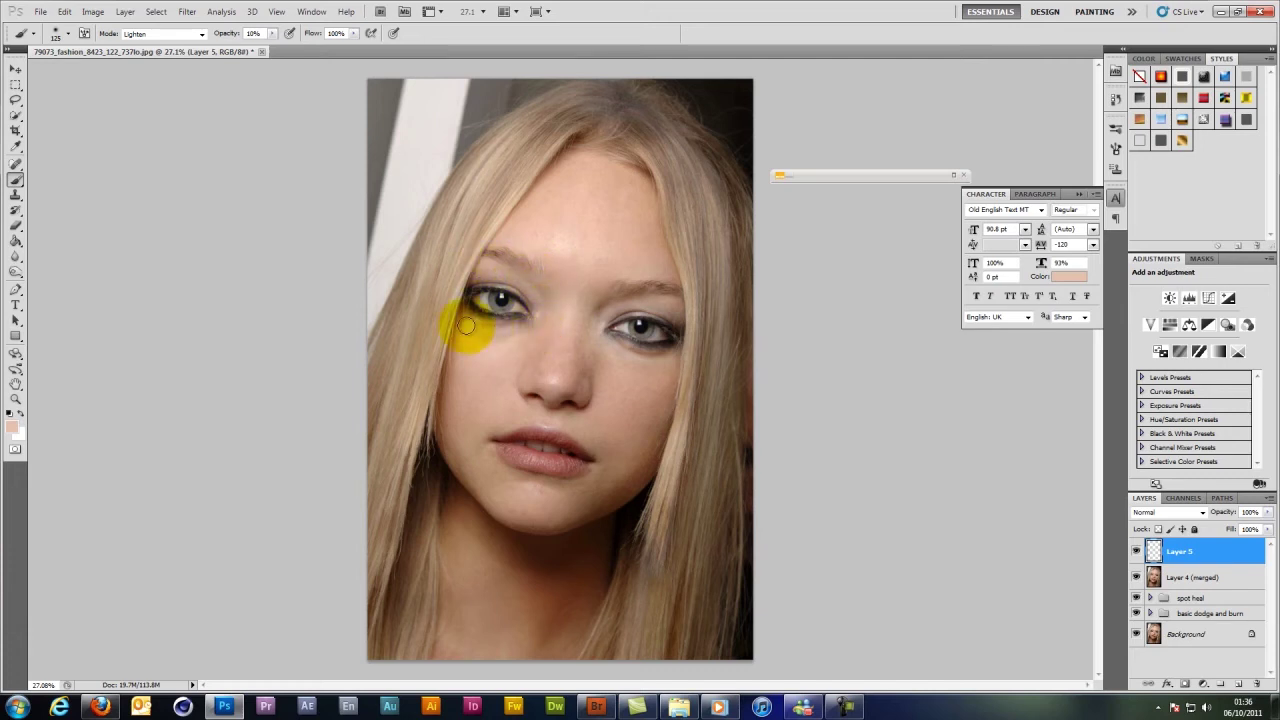
{"action": "key", "text": "bracketleft"}
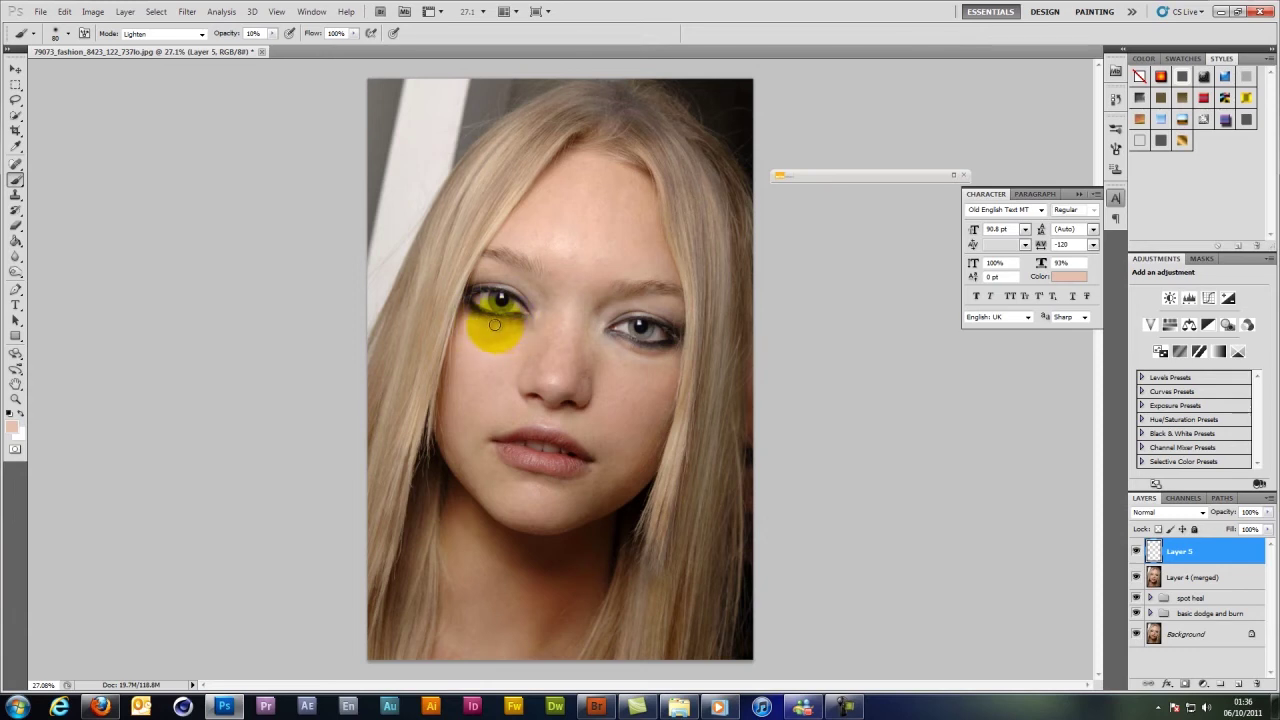
{"action": "key", "text": "bracketright"}
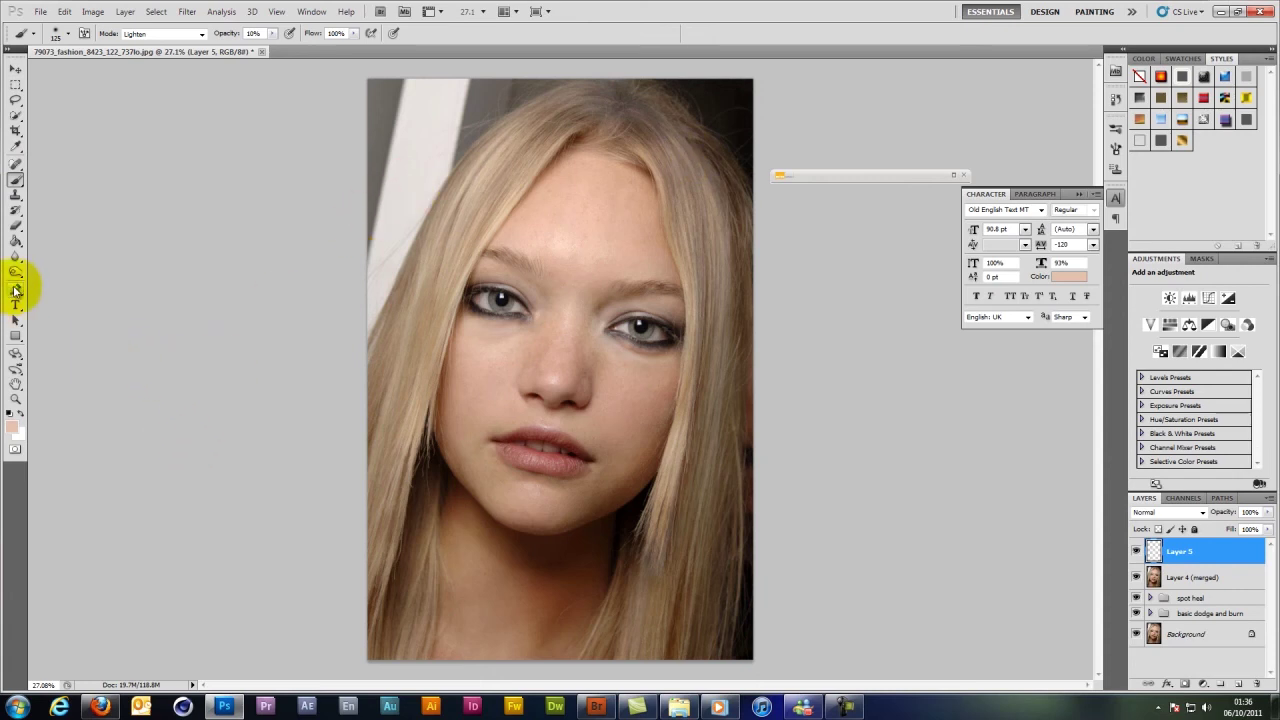
Tone down the forehead highlights in Darken mode with a 250 px brush and a skin tone sampled from the forehead
{"action": "left_click", "coordinate": [178, 34]}
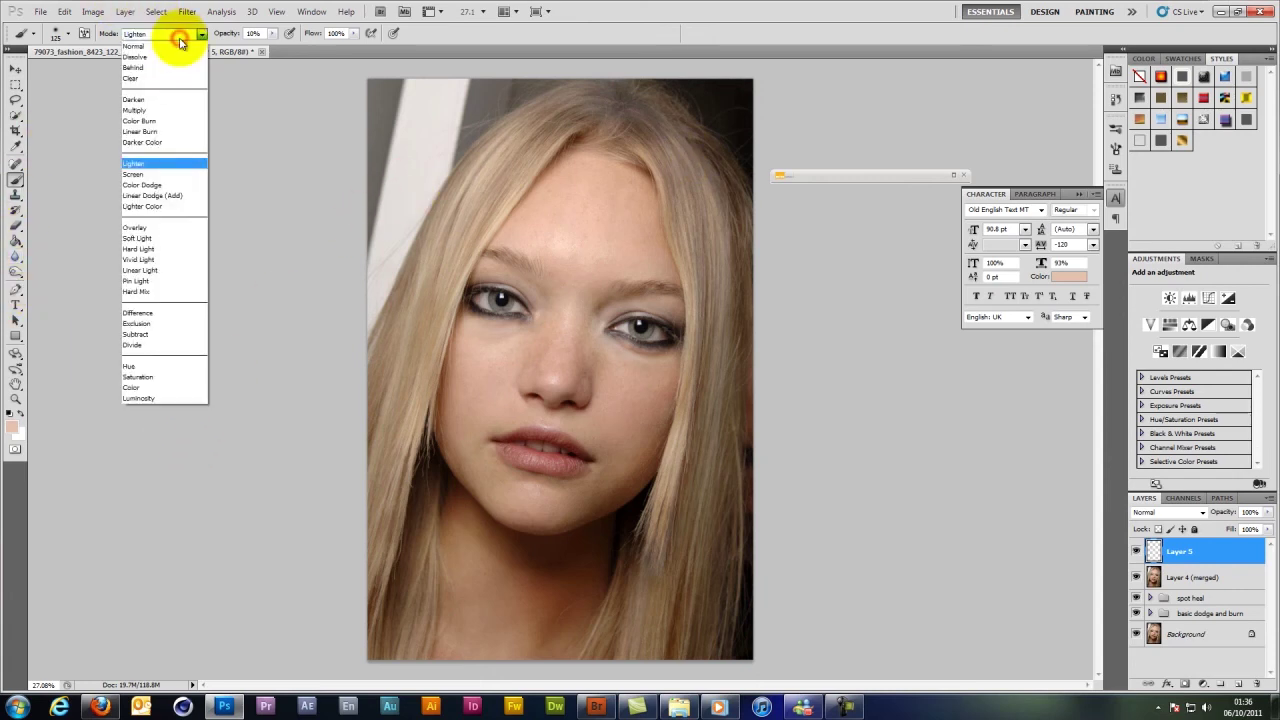
{"action": "left_click", "coordinate": [140, 99]}
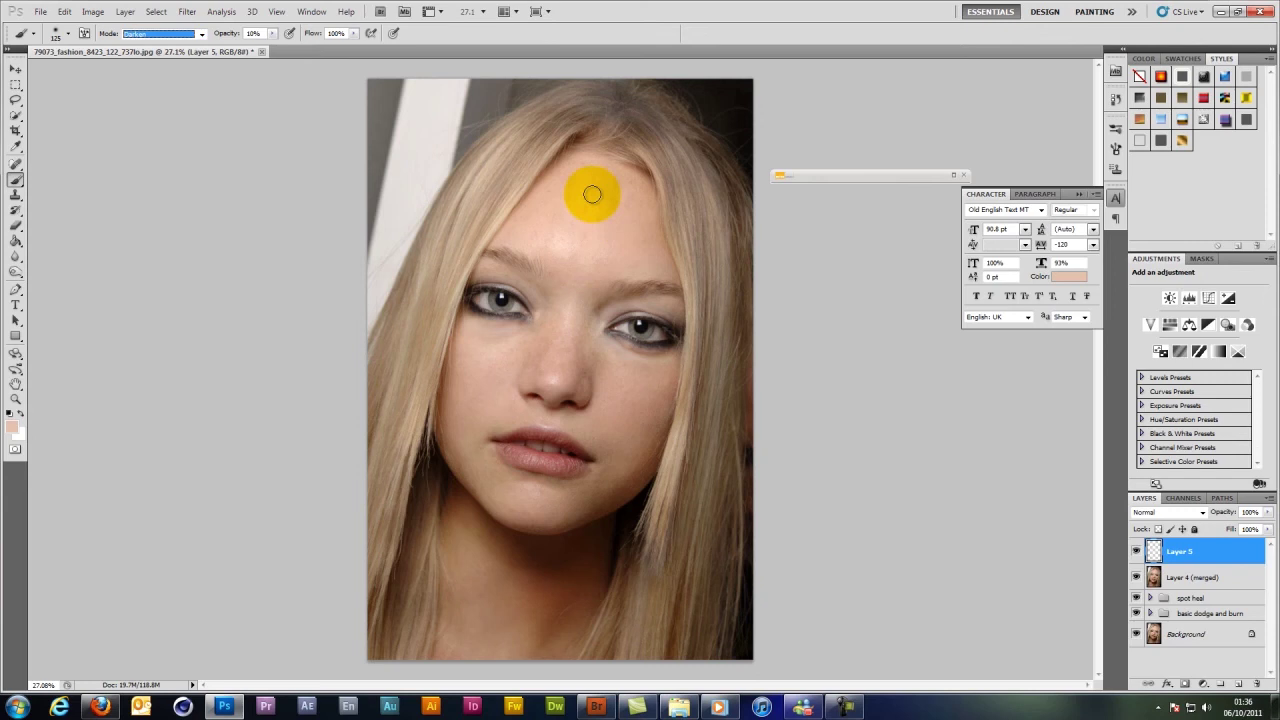
{"action": "left_click", "coordinate": [594, 191]}
{"action": "key", "text": "bracketright"}
{"action": "key", "text": "bracketright"}
{"action": "key", "text": "bracketright"}
{"action": "key", "text": "bracketright"}
{"action": "left_click", "coordinate": [524, 255]}
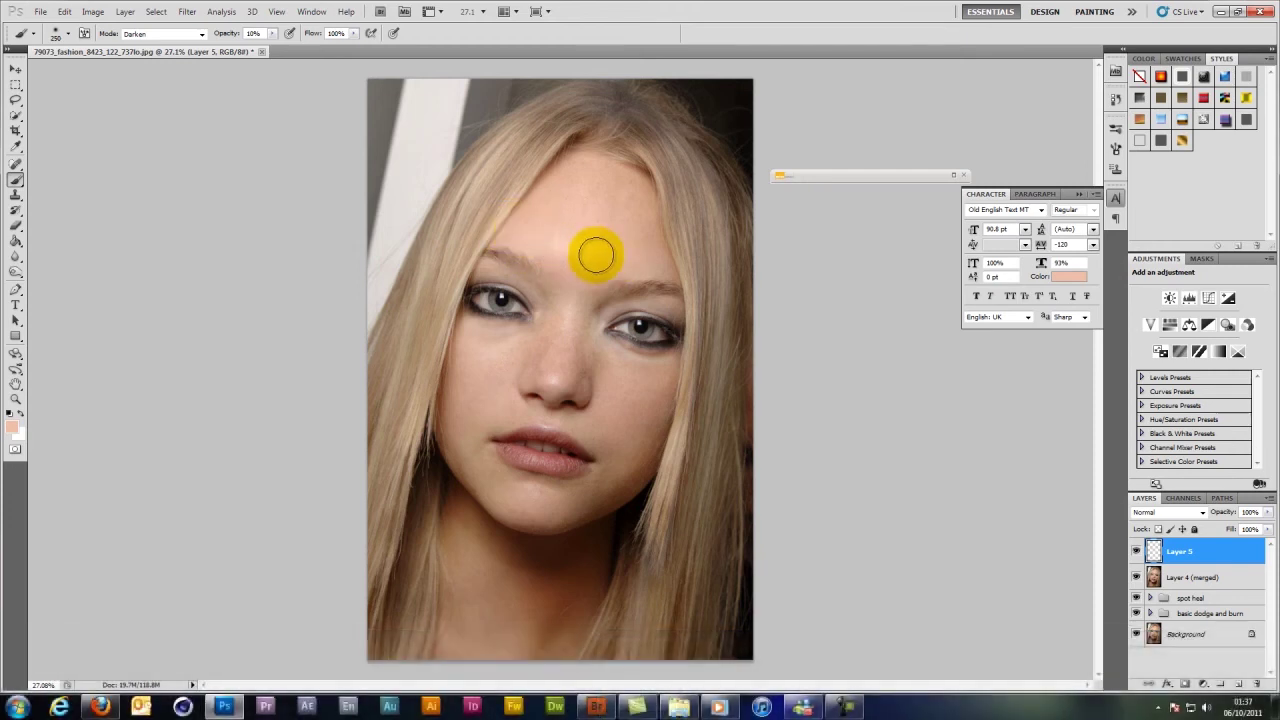
{"action": "left_click", "coordinate": [655, 252]}
Tone down the highlights on the nose tip and lower bridge with a 125 px brush
{"action": "key", "text": "bracketleft"}
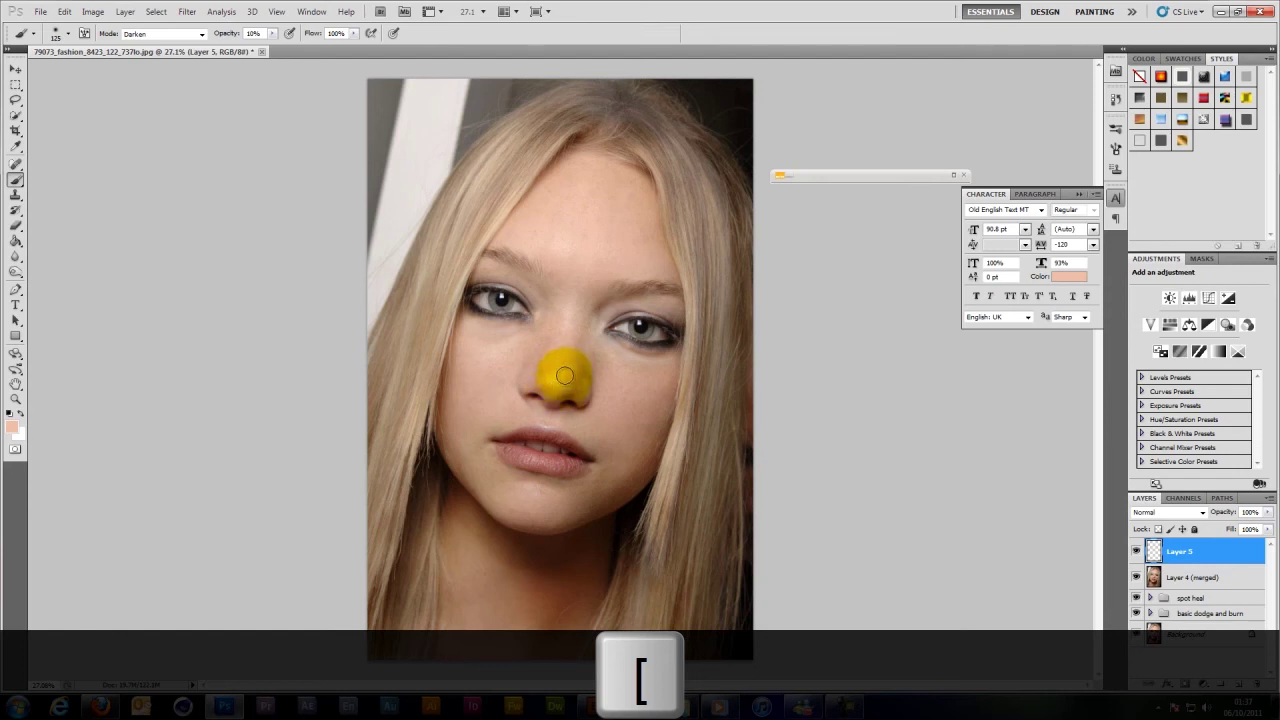
{"action": "left_click", "coordinate": [549, 375]}
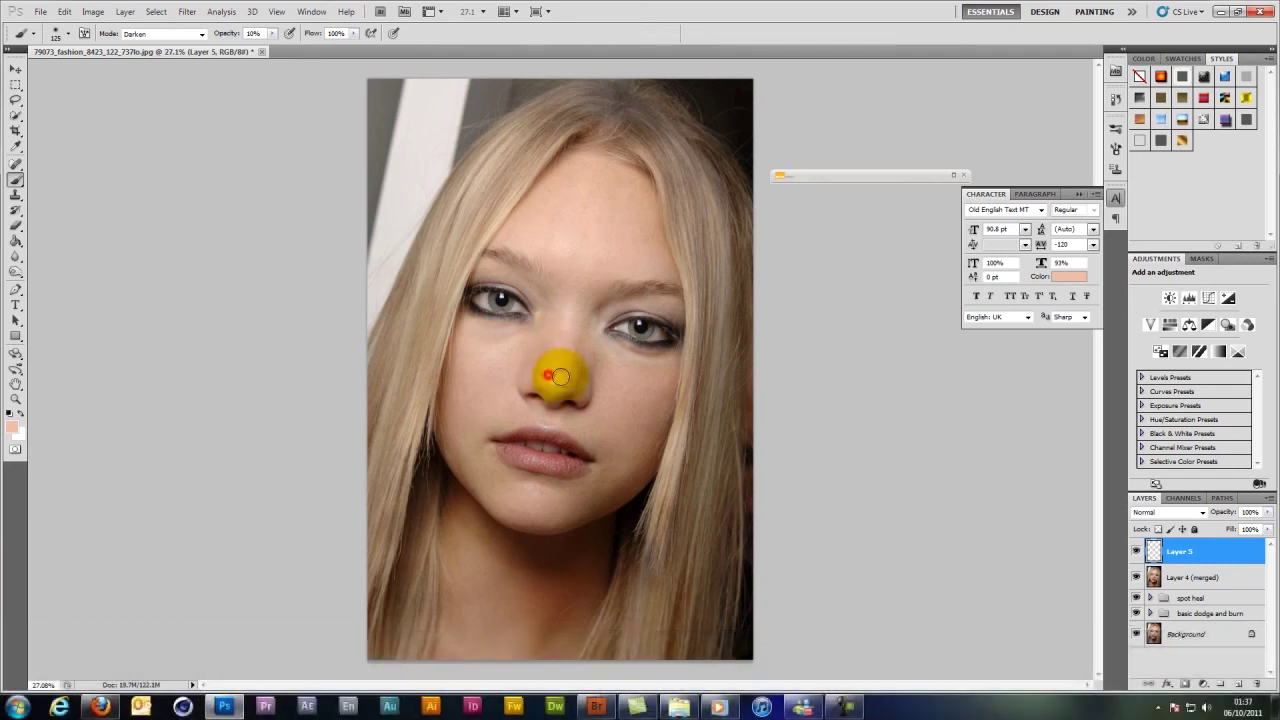
{"action": "mouse_move", "coordinate": [559, 379]}
{"action": "left_mouse_down"}
{"action": "mouse_move", "coordinate": [543, 377]}
{"action": "mouse_move", "coordinate": [560, 350]}
{"action": "left_mouse_up"}
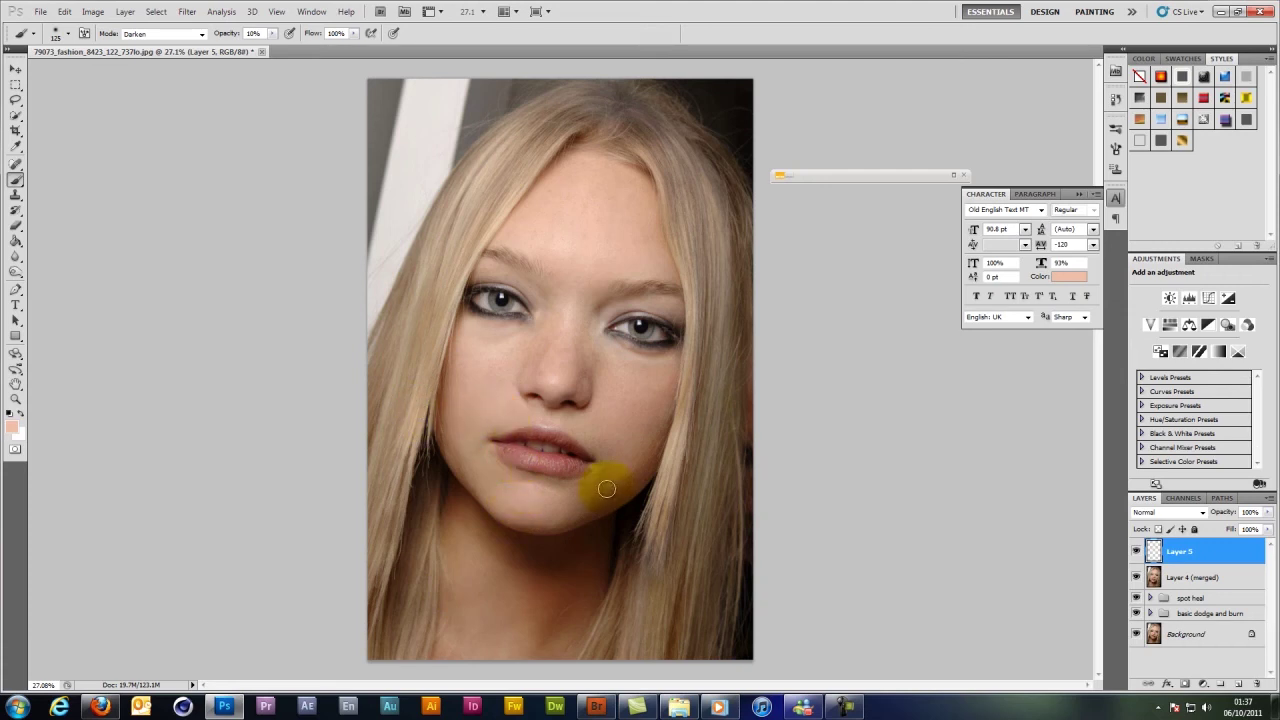
Spot heal the blemish on the chin on Layer 4 (merged), using brush sizes of 60 and 80 px
{"action": "left_click", "coordinate": [1183, 578]}
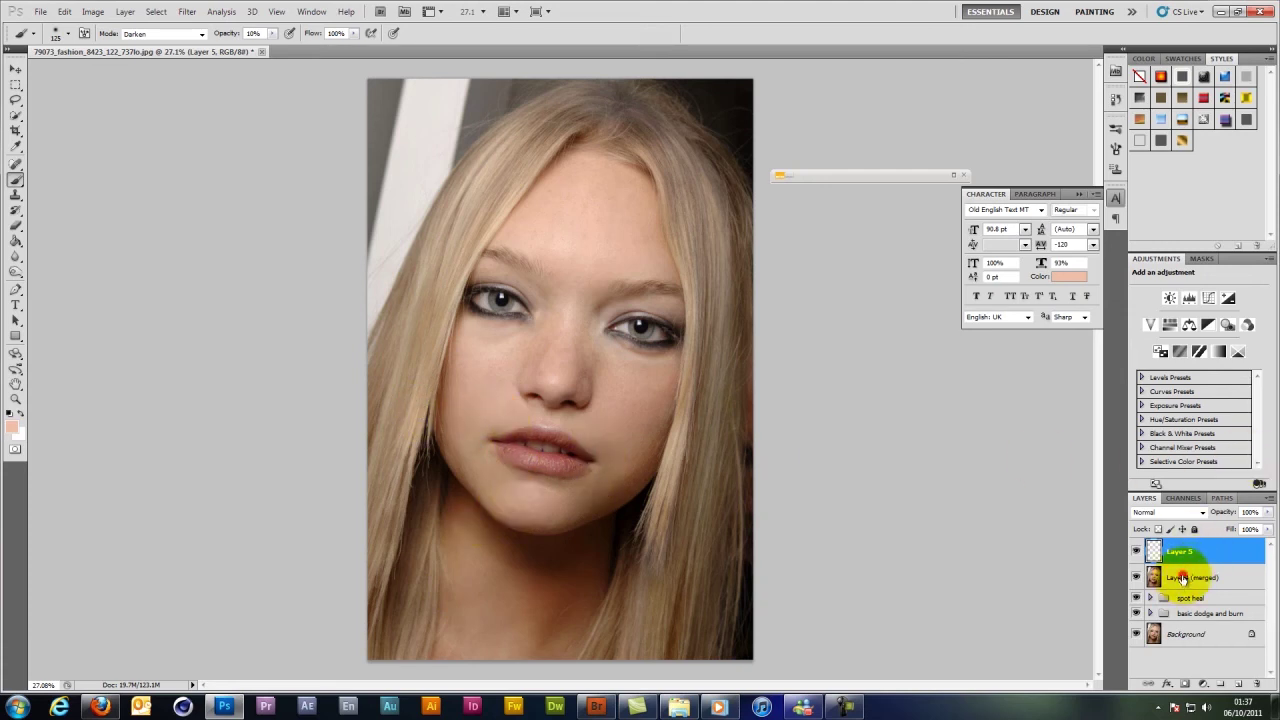
{"action": "left_click", "coordinate": [14, 166]}
{"action": "key", "text": "bracketright"}
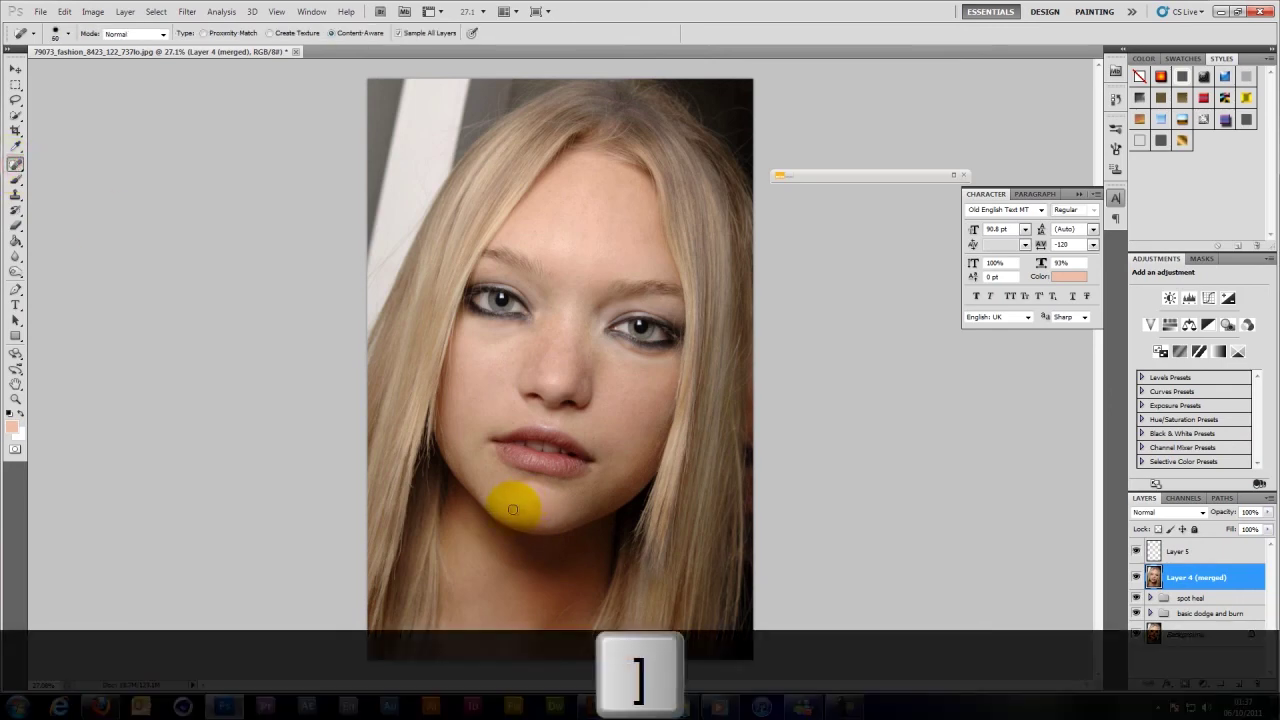
{"action": "left_click", "coordinate": [513, 513]}
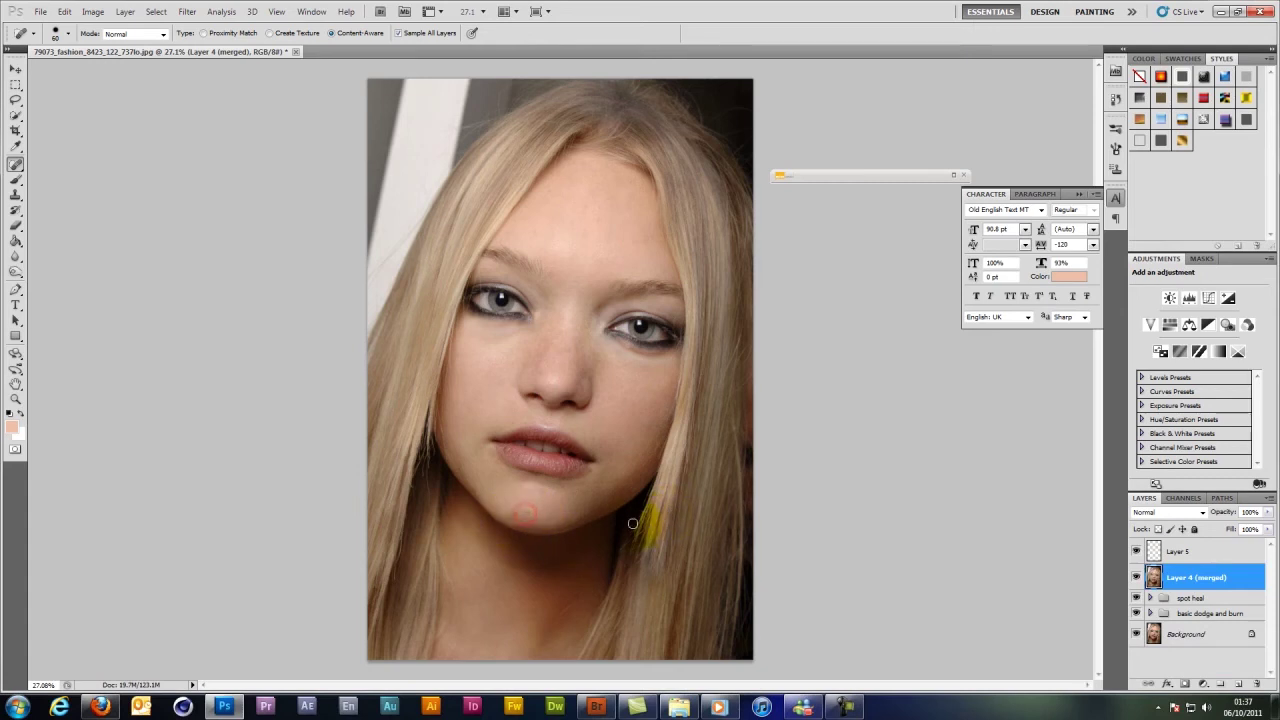
{"action": "left_click", "coordinate": [528, 514]}
{"action": "key", "text": "bracketright"}
{"action": "left_click", "coordinate": [528, 514]}
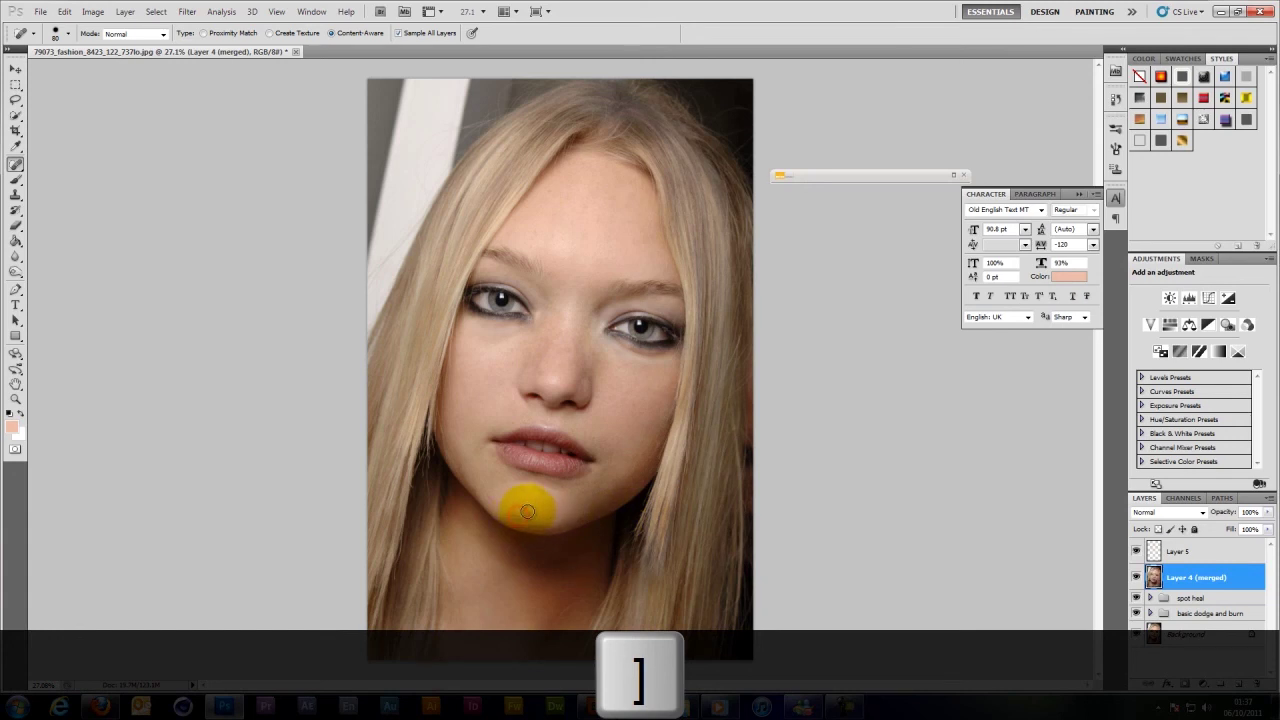
{"action": "left_click", "coordinate": [527, 512]}
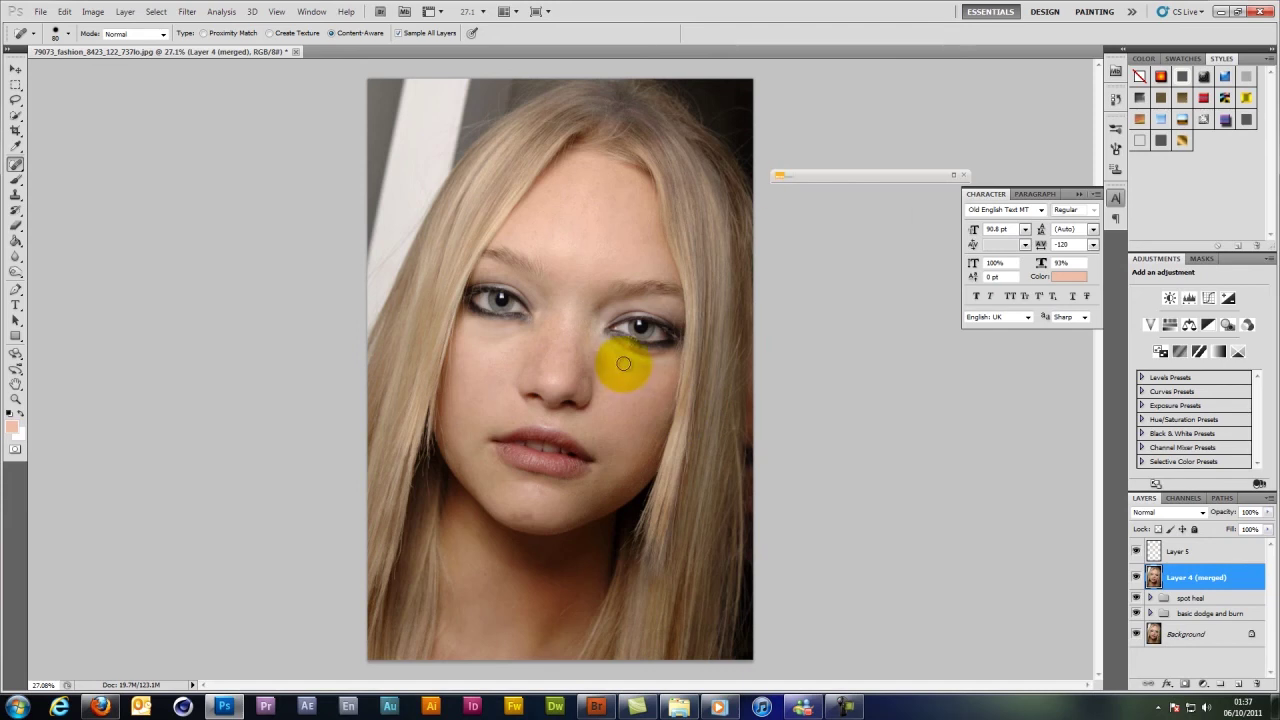
Create a merged copy of Layer 5 and Layer 4 (merged) on top, keeping the original layers
{"action": "scroll", "coordinate": [622, 363], "scroll_direction": "down", "scroll_amount": 1}
{"action": "scroll", "coordinate": [622, 363], "scroll_direction": "up", "scroll_amount": 1}
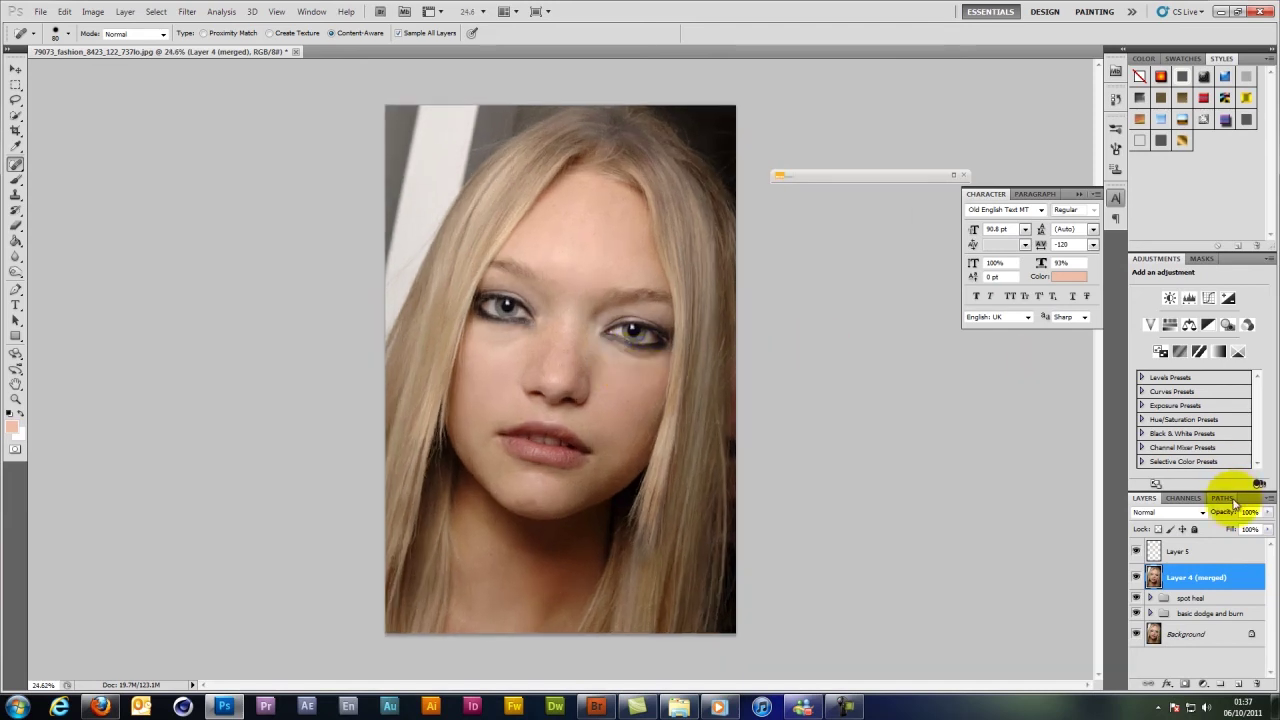
{"action": "left_click", "coordinate": [1208, 552], "text": "shift"}
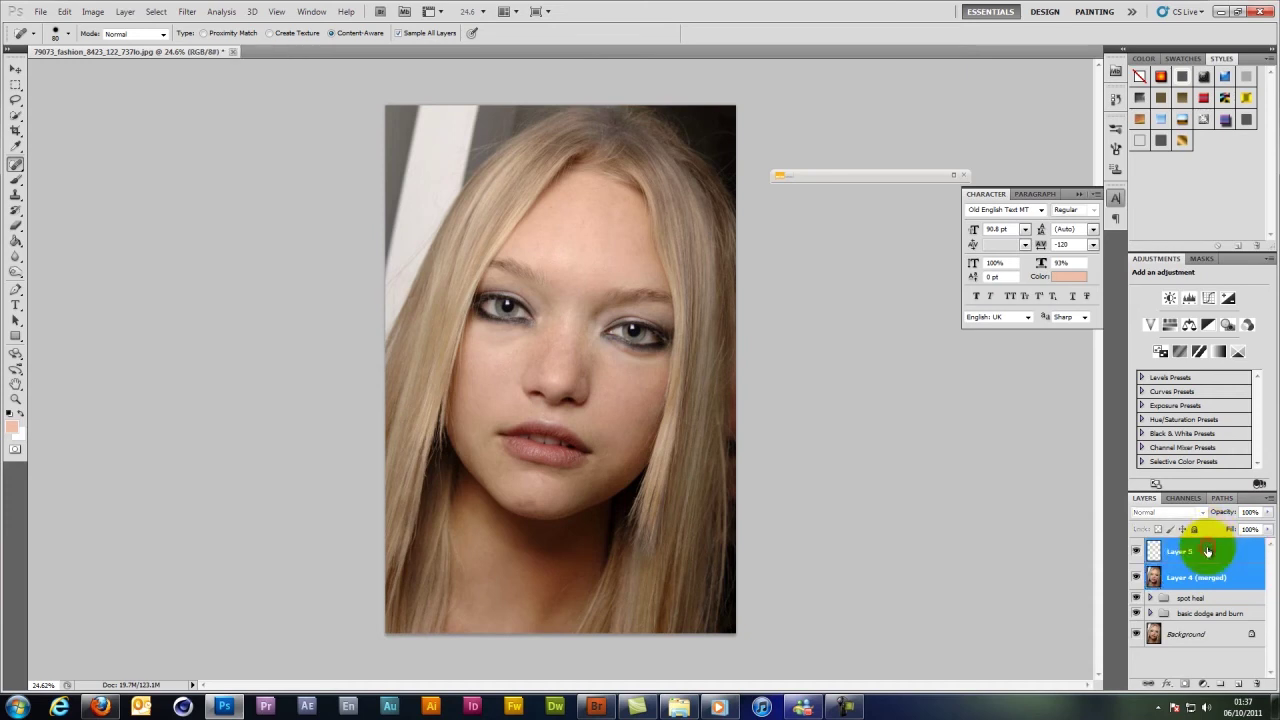
{"action": "key", "text": "ctrl+alt+e"}
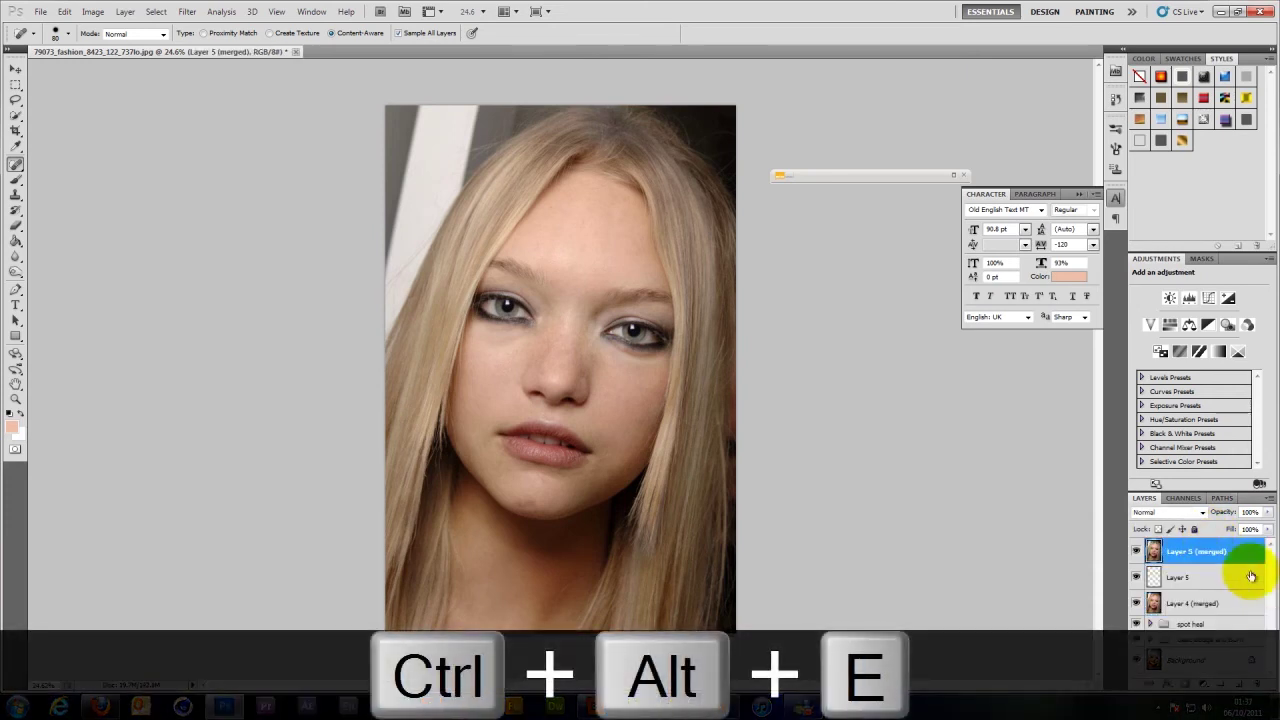
Group Layer 5 and Layer 4 (merged) and name the group "air brush"
{"action": "left_click", "coordinate": [1192, 602]}
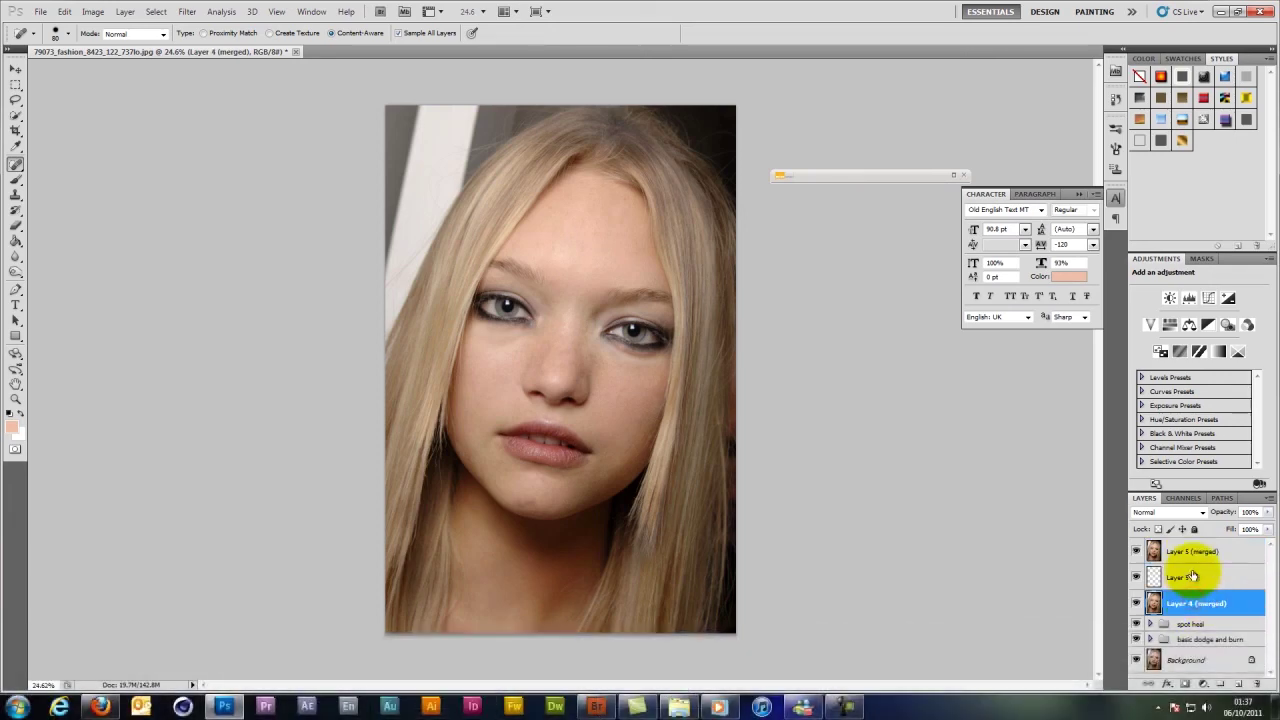
{"action": "left_click", "coordinate": [1175, 576], "text": "shift"}
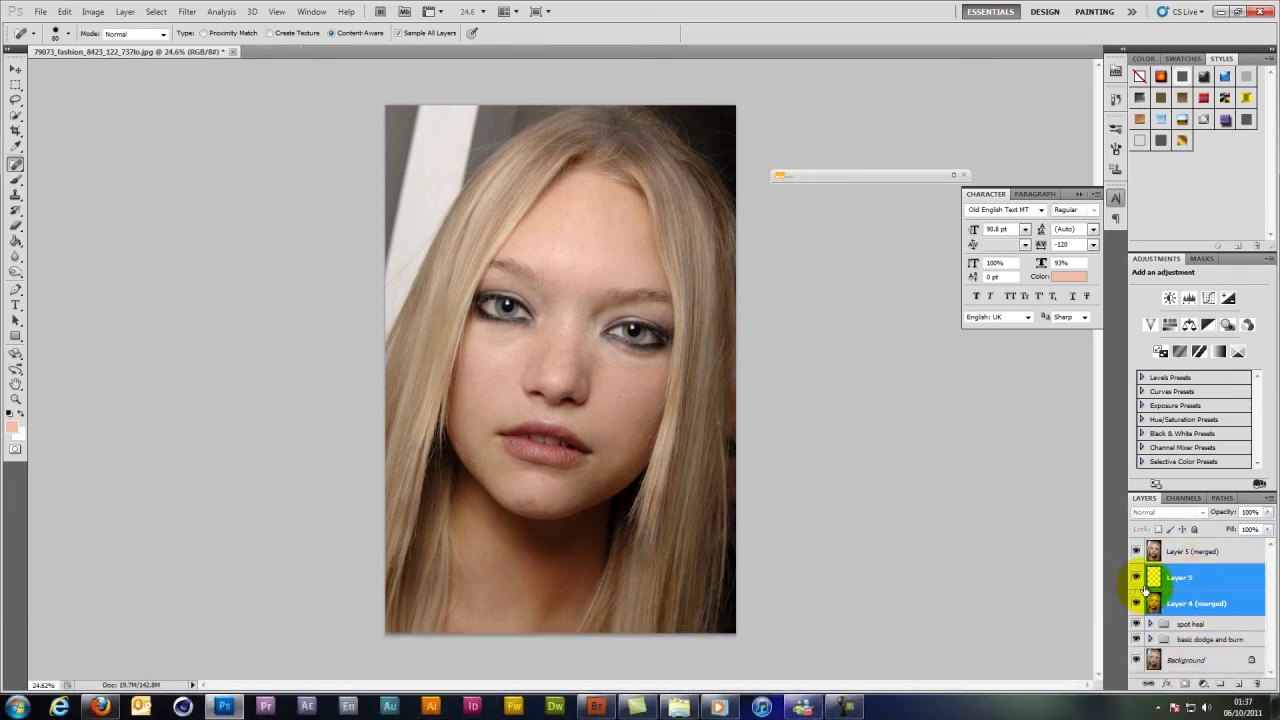
{"action": "key", "text": "ctrl+g"}
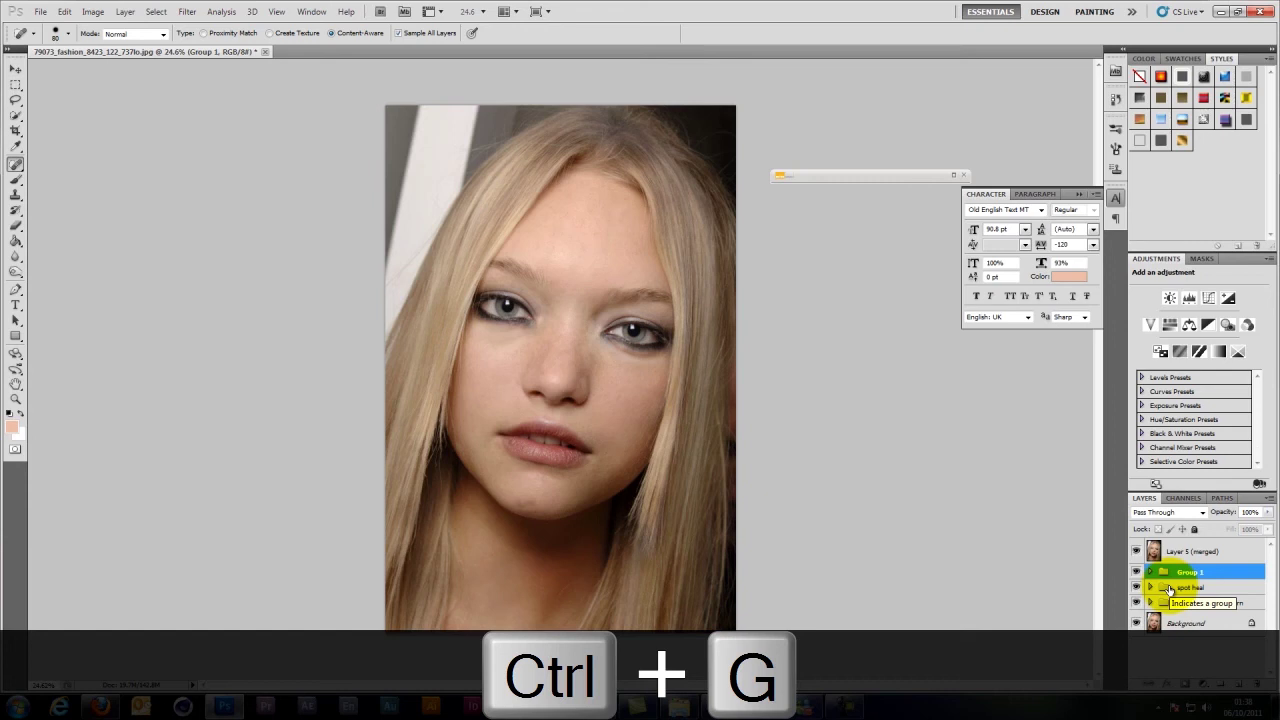
{"action": "double_click", "coordinate": [1193, 572]}
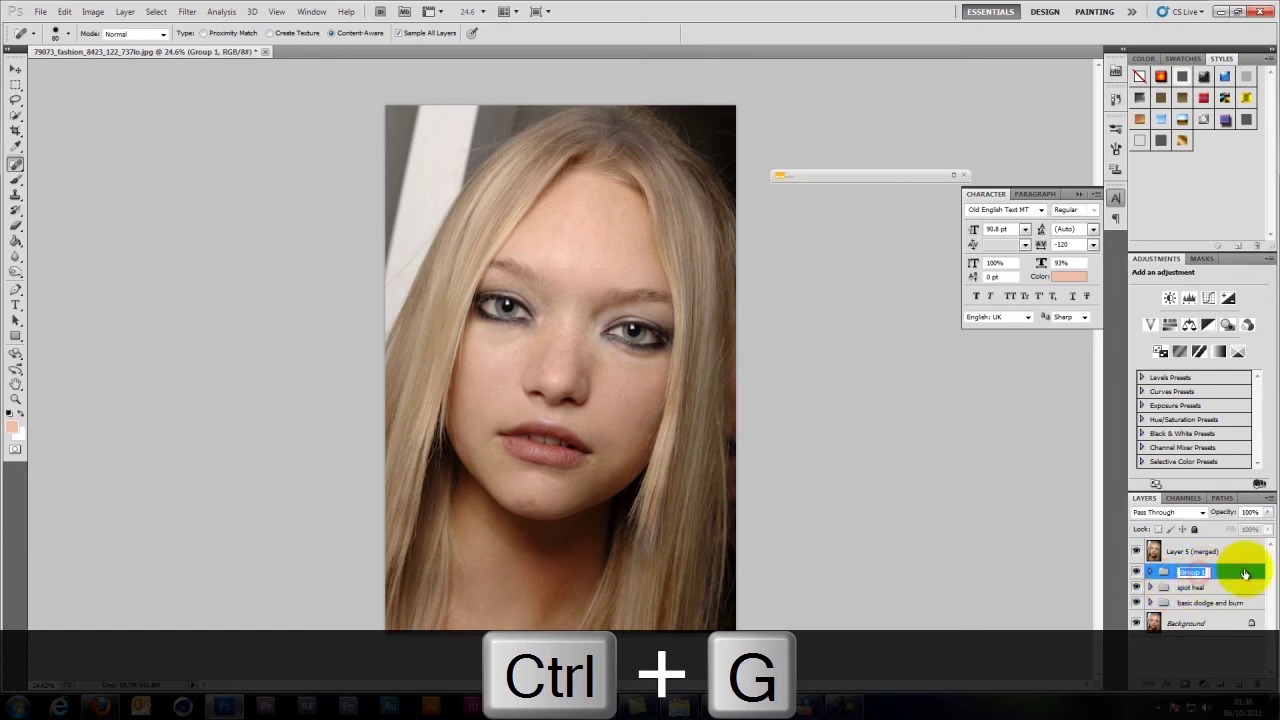
{"action": "type", "text": "sh"}
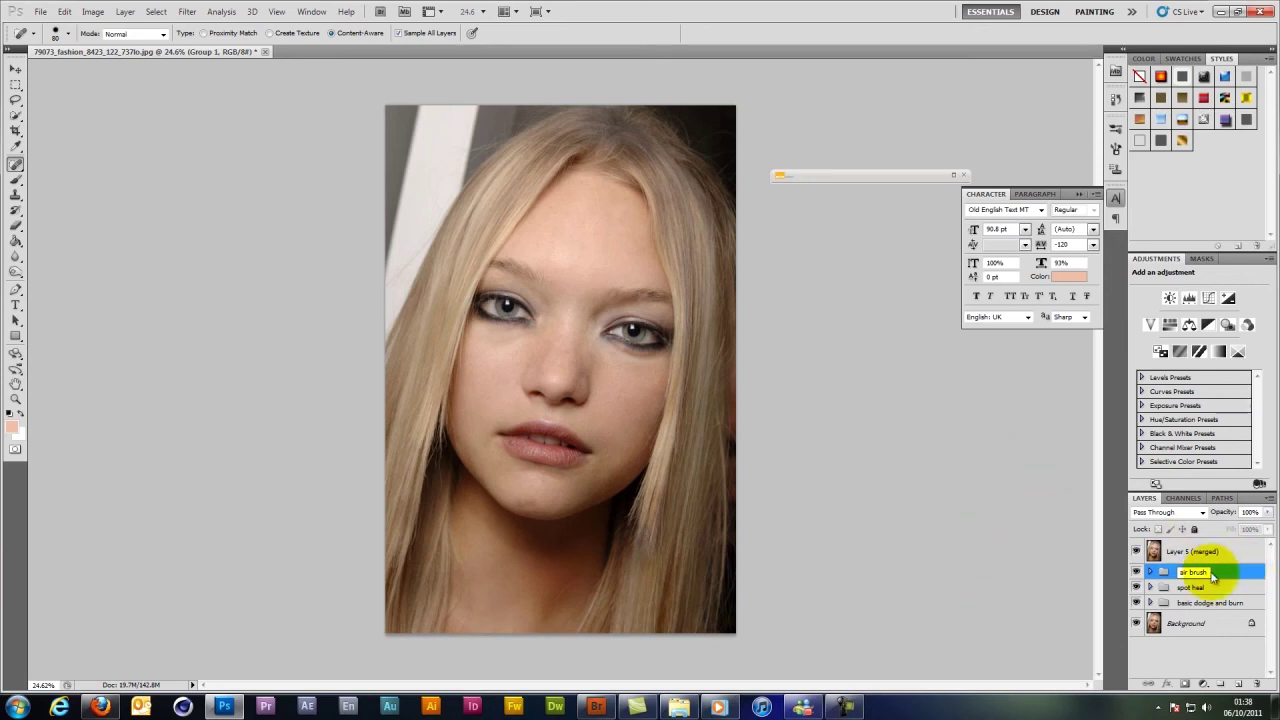
{"action": "left_click", "coordinate": [1237, 580]}
Duplicate the Background layer and move the copy to the top of the layer stack
{"action": "left_click", "coordinate": [1185, 623]}
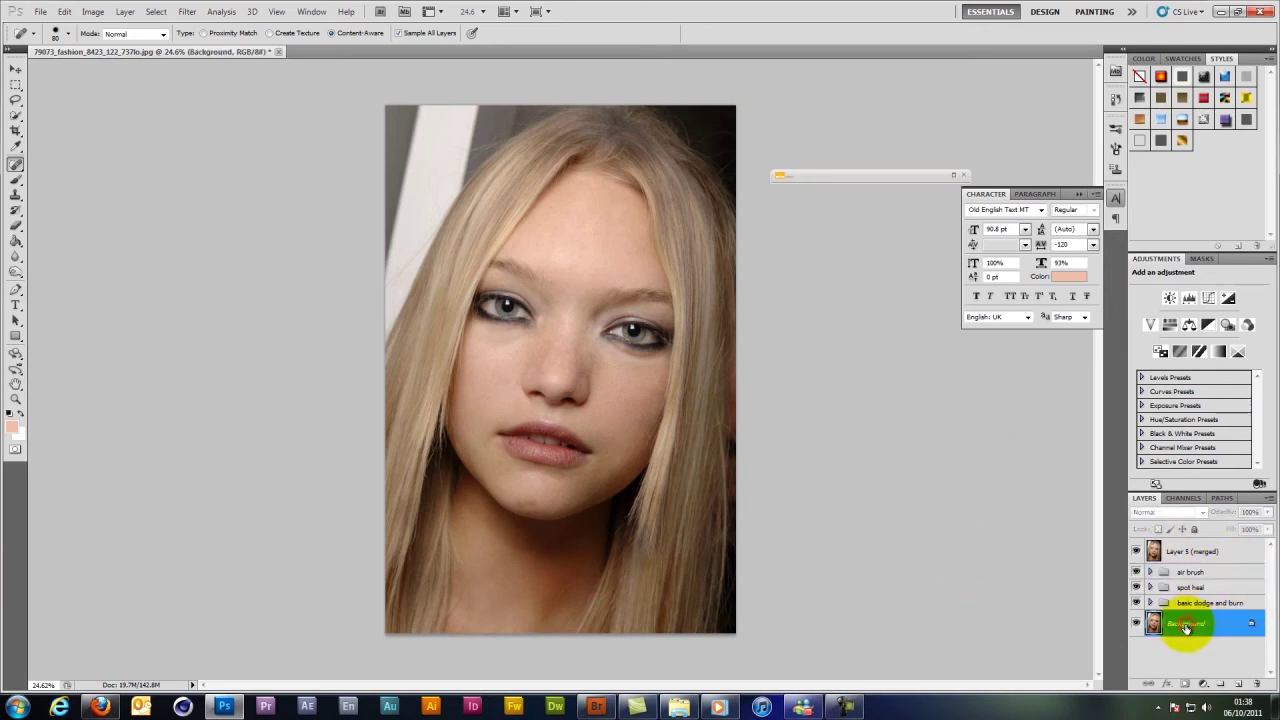
{"action": "key", "text": "ctrl+j"}
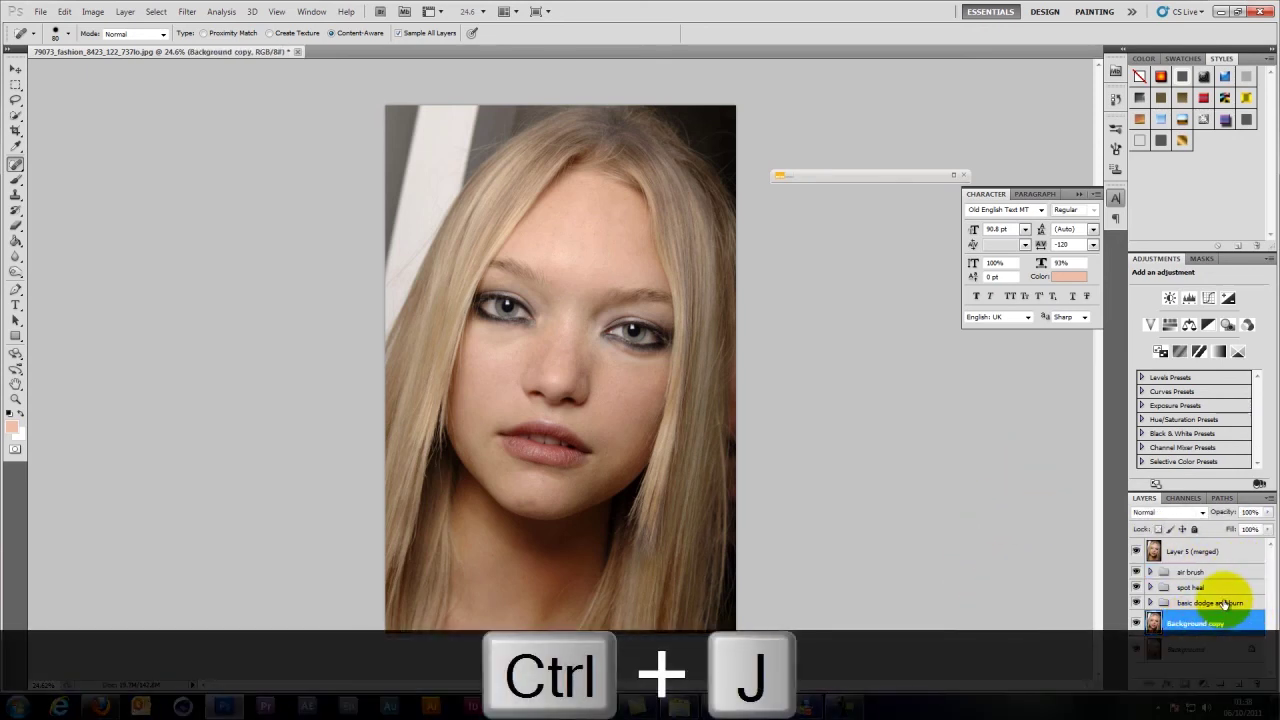
{"action": "left_click_drag", "start_coordinate": [1220, 622], "coordinate": [1228, 545]}
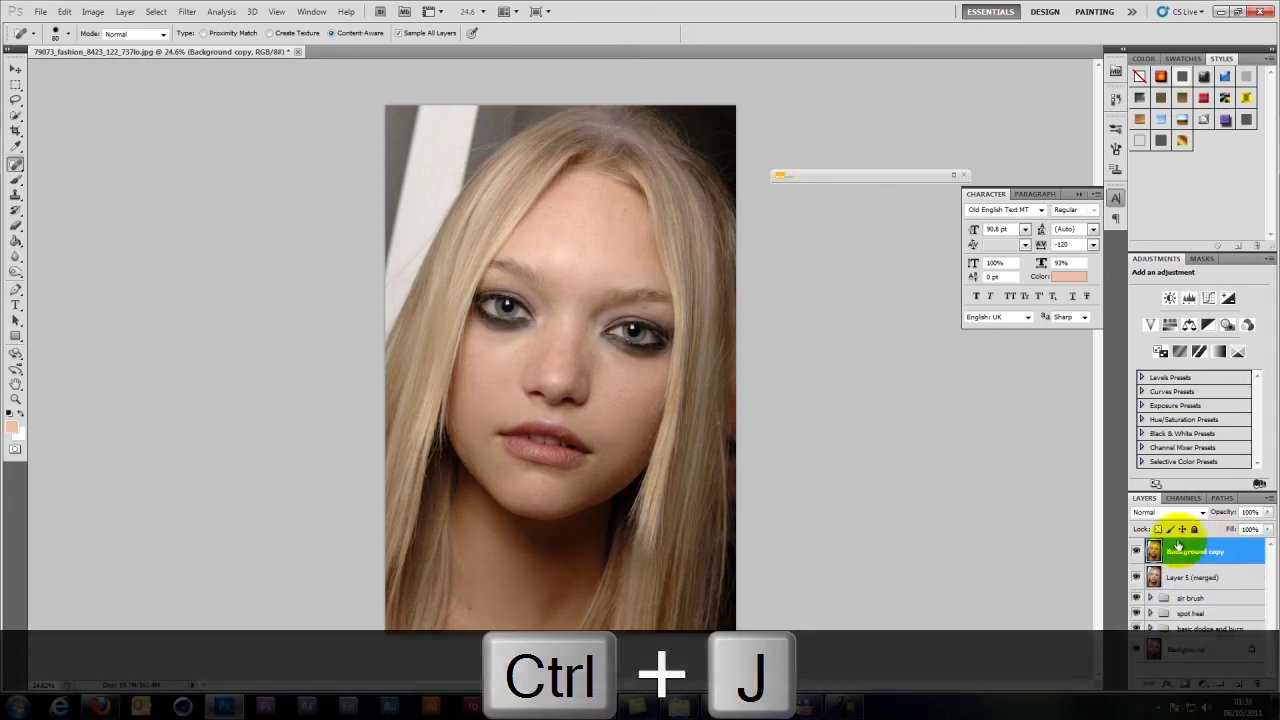
Compare the original with the retouch by toggling the Background copy's visibility, and leave the copy hidden
{"action": "left_click", "coordinate": [1137, 551]}
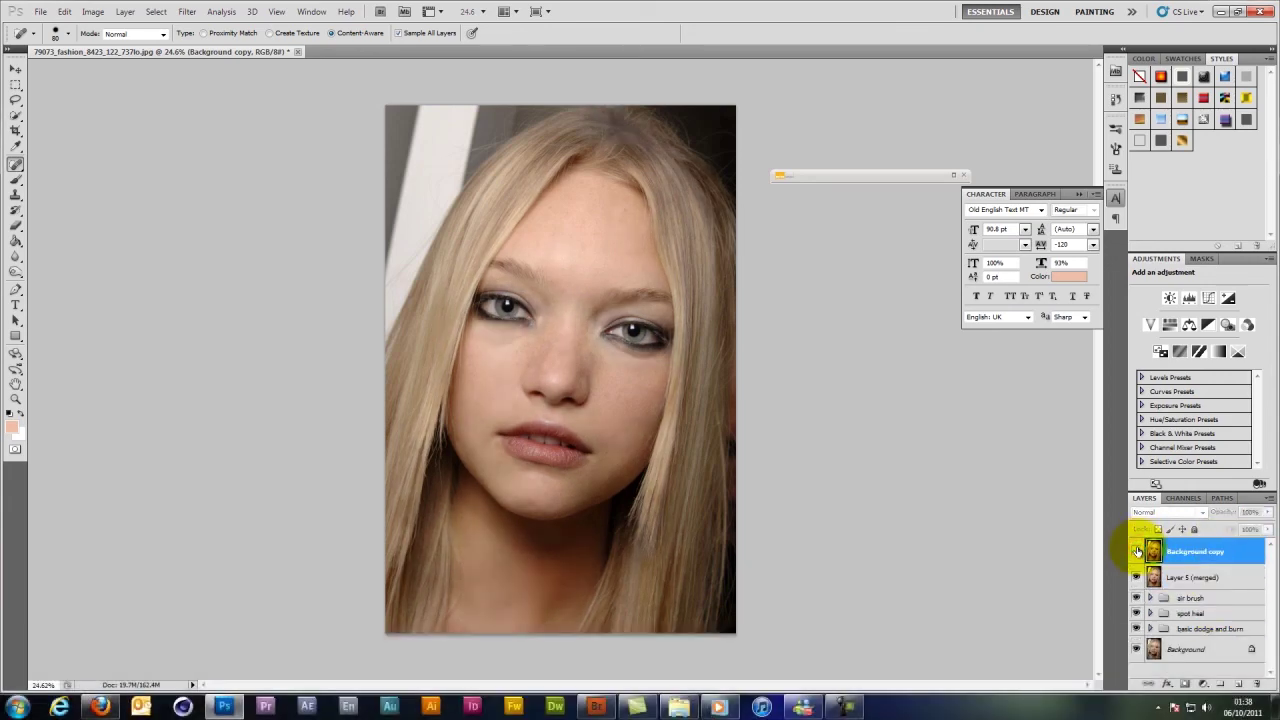
{"action": "left_click", "coordinate": [1137, 551]}
{"action": "left_click", "coordinate": [1137, 551]}
{"action": "left_click", "coordinate": [1137, 551]}
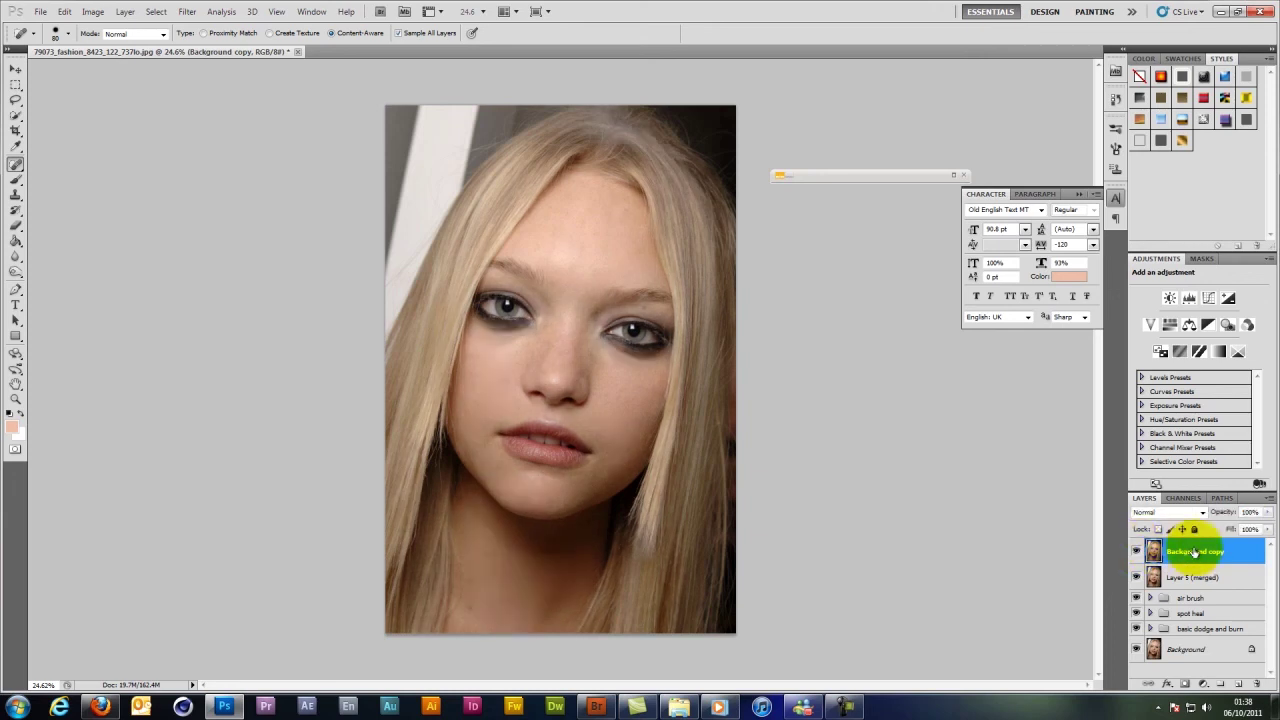
{"action": "left_click", "coordinate": [1137, 552]}
Patch the blemished area of the chin on Layer 5 (merged) with nearby skin using the Patch tool, and deselect it
{"action": "left_click", "coordinate": [1177, 580]}
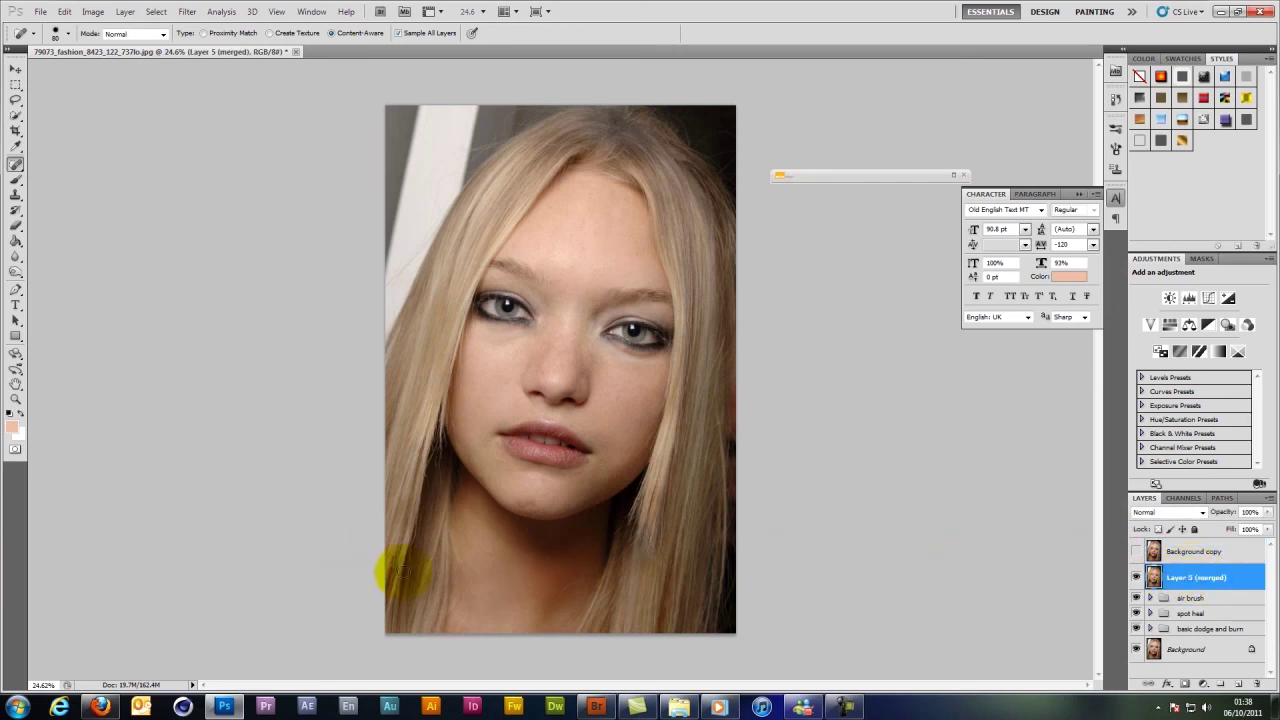
{"action": "left_click", "coordinate": [18, 165]}
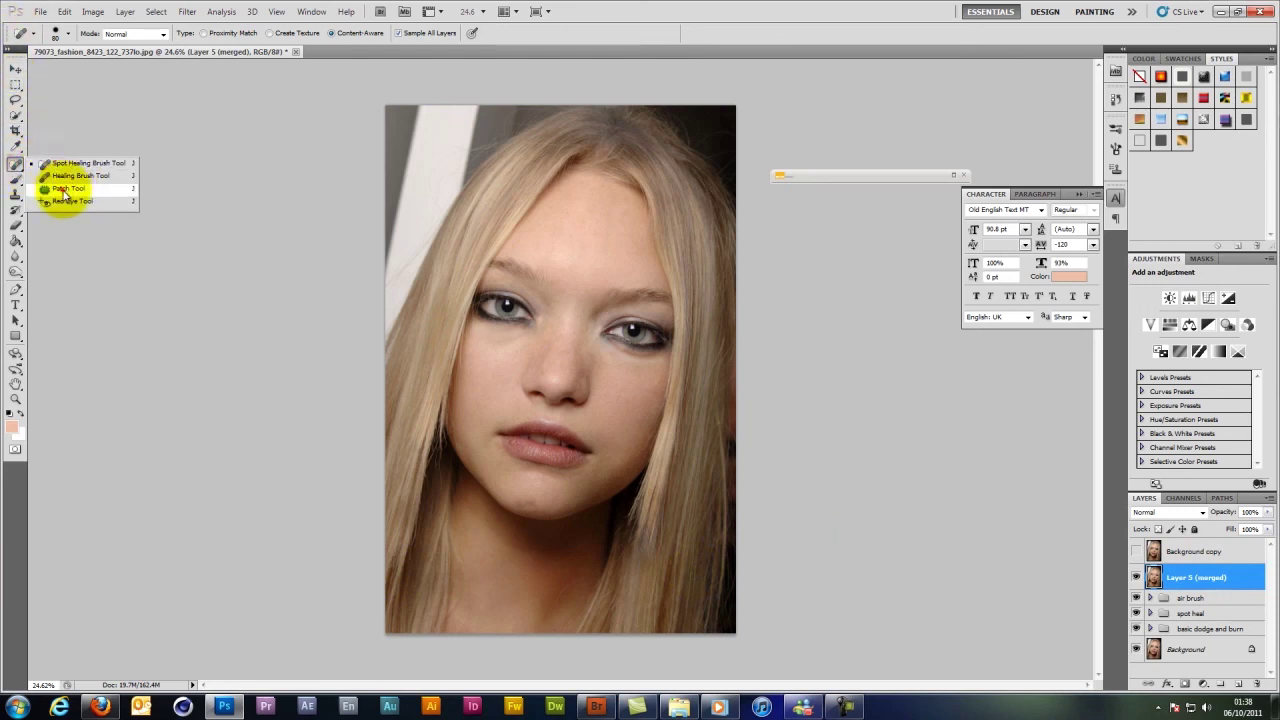
{"action": "left_click", "coordinate": [63, 188]}
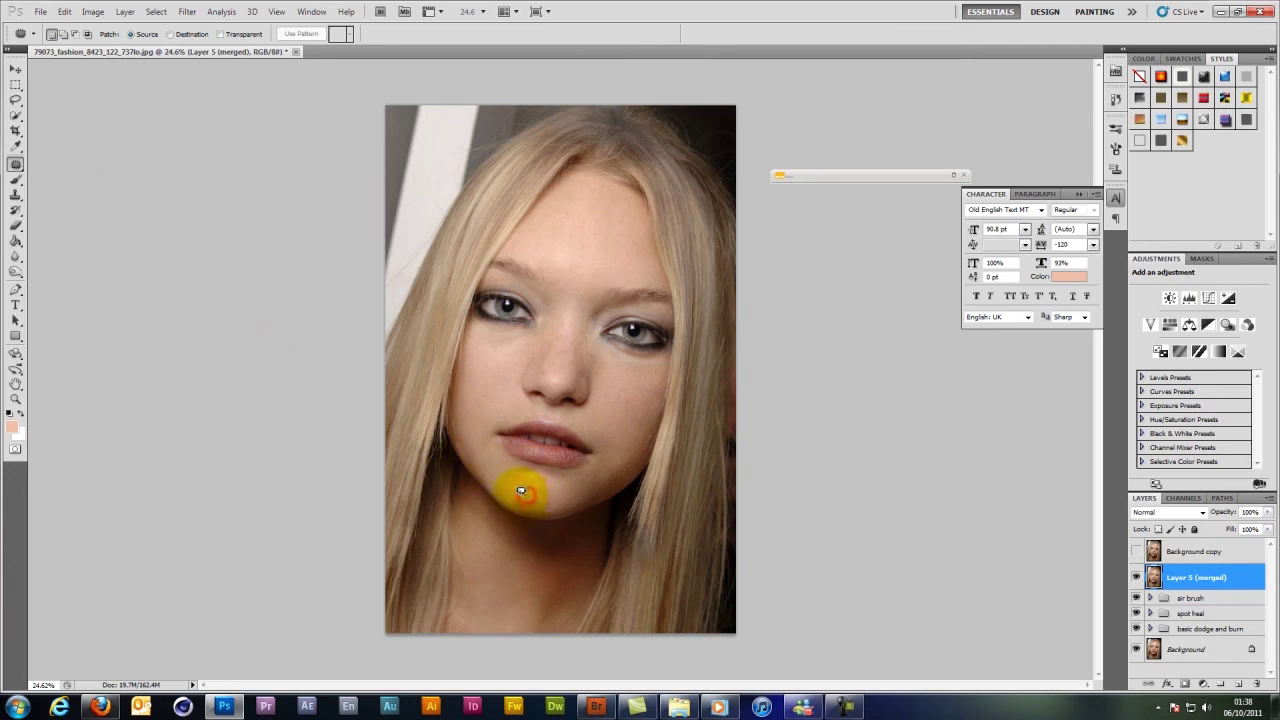
{"action": "mouse_move", "coordinate": [522, 502]}
{"action": "left_mouse_down"}
{"action": "mouse_move", "coordinate": [553, 497]}
{"action": "mouse_move", "coordinate": [462, 490]}
{"action": "left_mouse_up"}
{"action": "key", "text": "ctrl+d"}
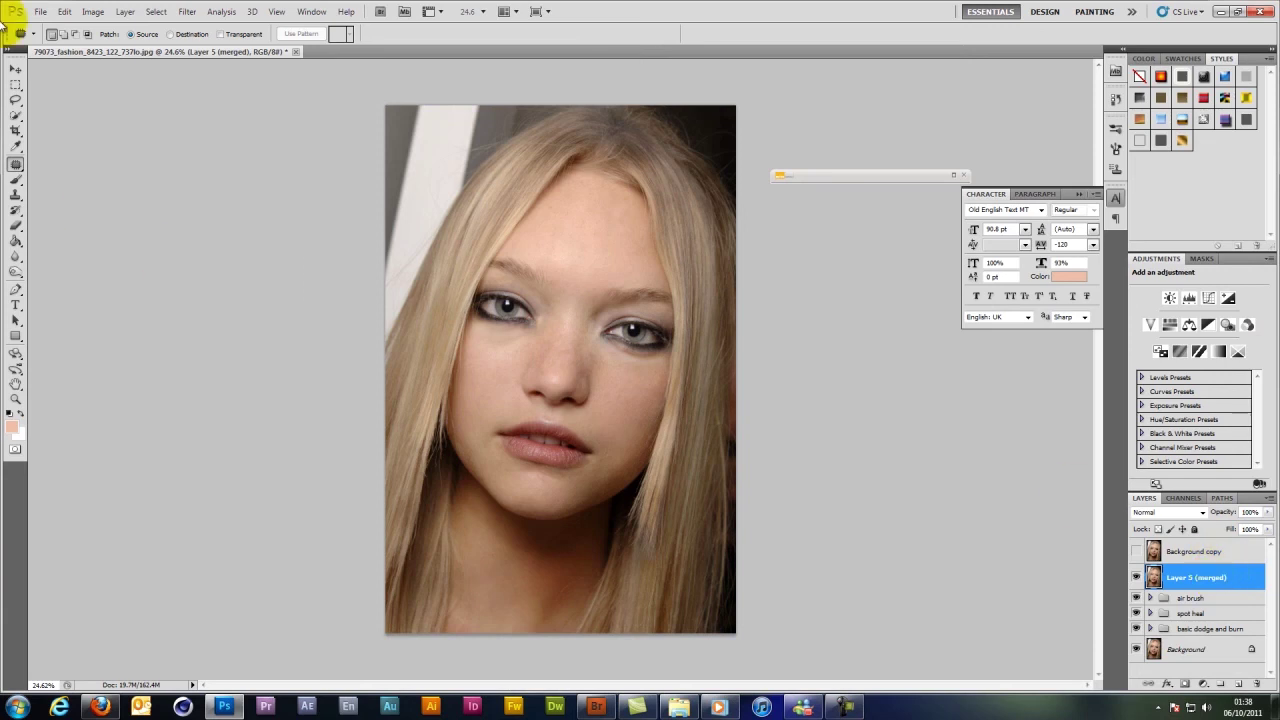
Apply the Glamour Glow filter from the Portrait category of Color Efex Pro 3.0 Complete to Layer 5 (merged)
{"action": "left_click", "coordinate": [186, 12]}
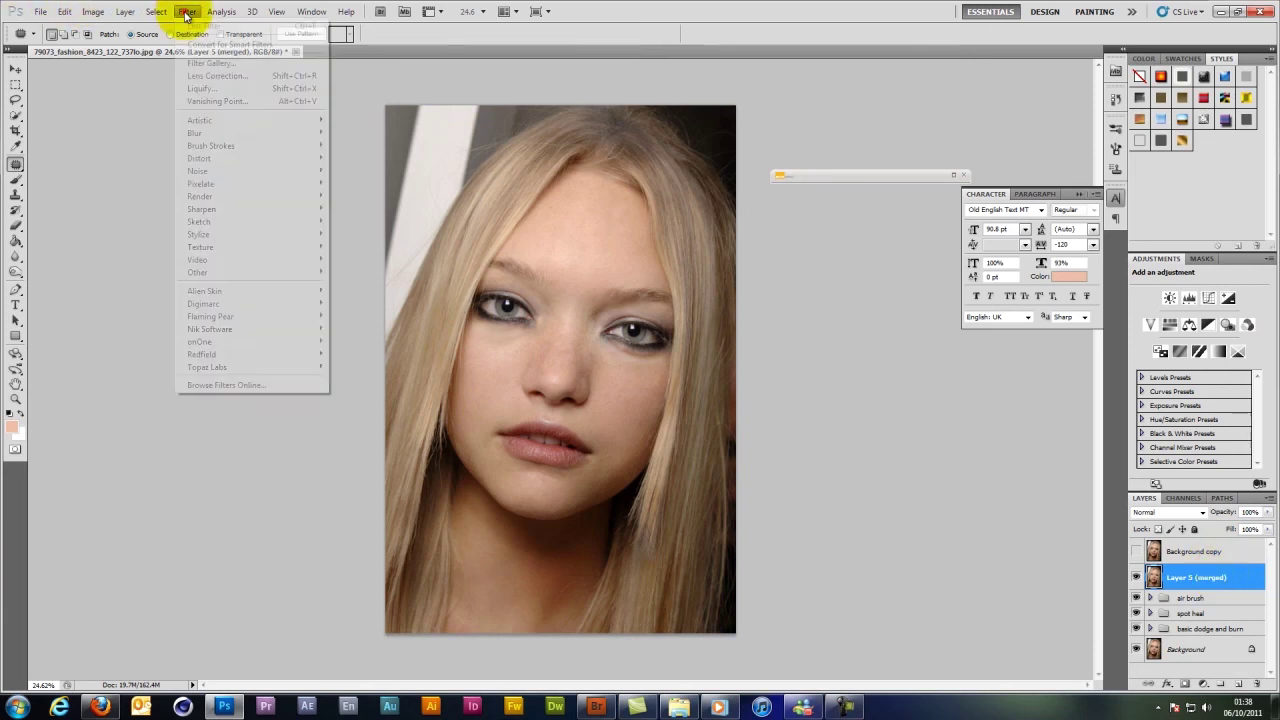
{"action": "mouse_move", "coordinate": [247, 372]}
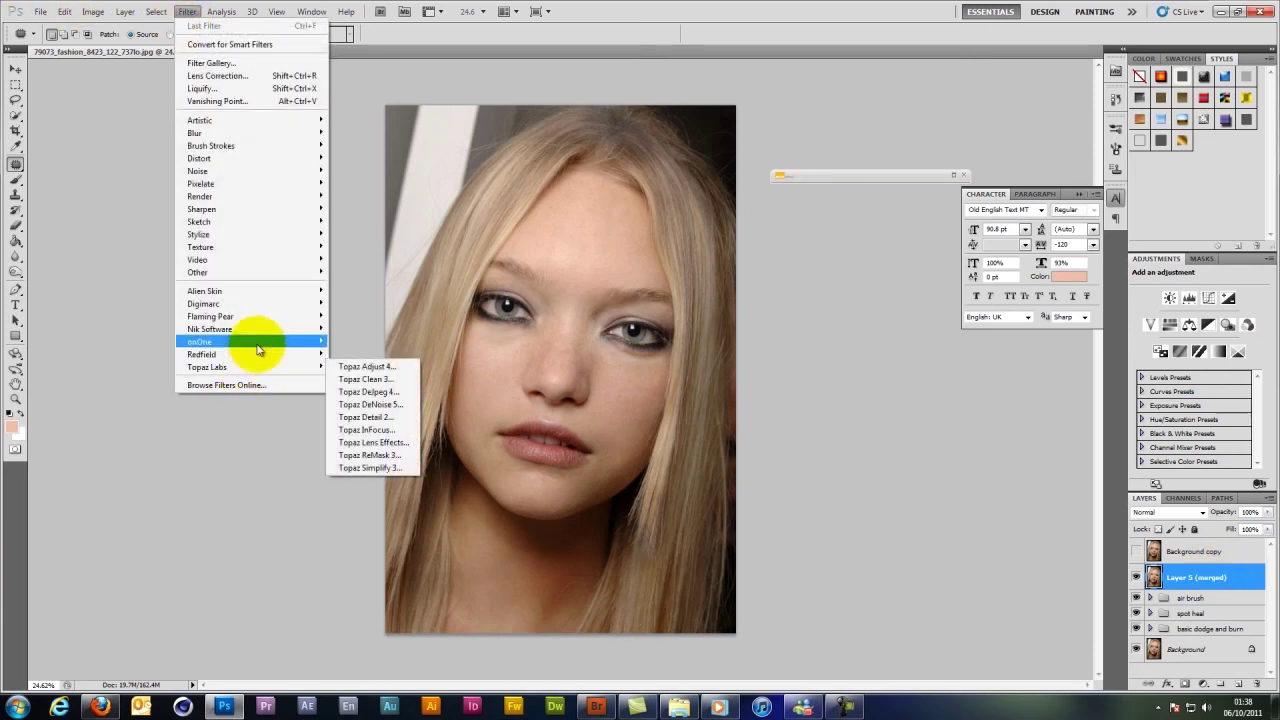
{"action": "mouse_move", "coordinate": [255, 329]}
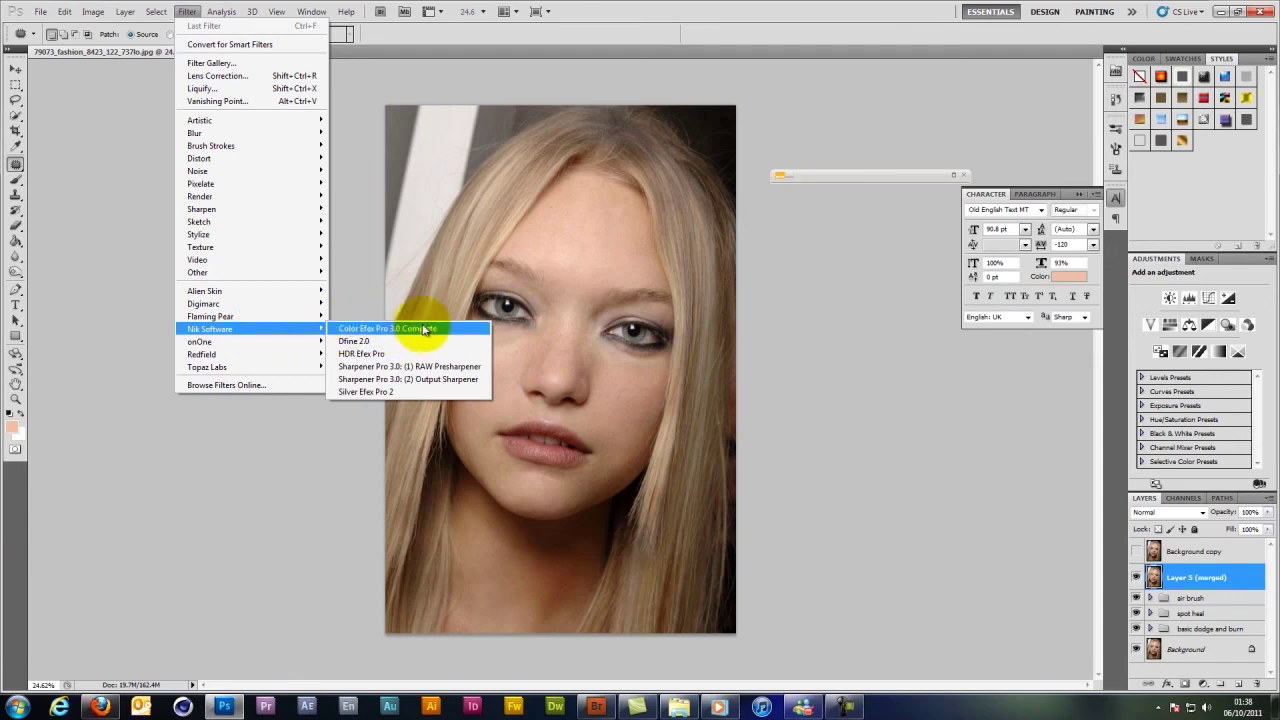
{"action": "left_click", "coordinate": [392, 329]}
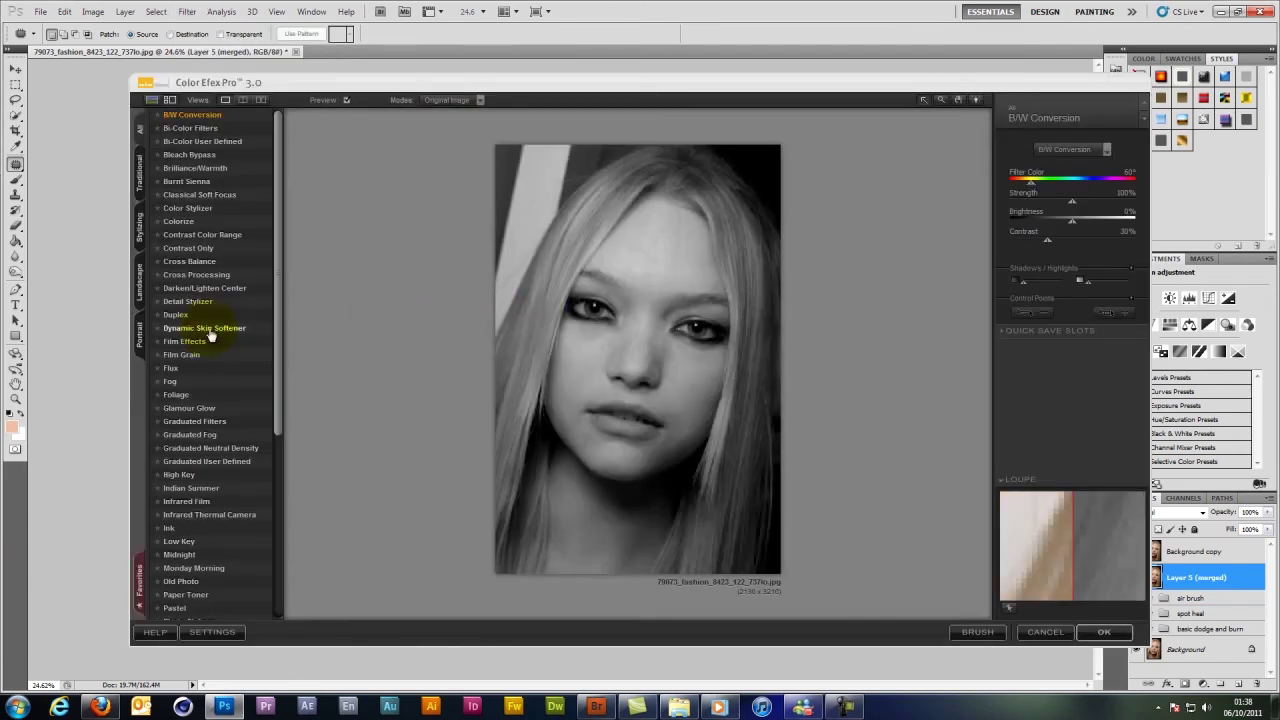
{"action": "left_click", "coordinate": [139, 326]}
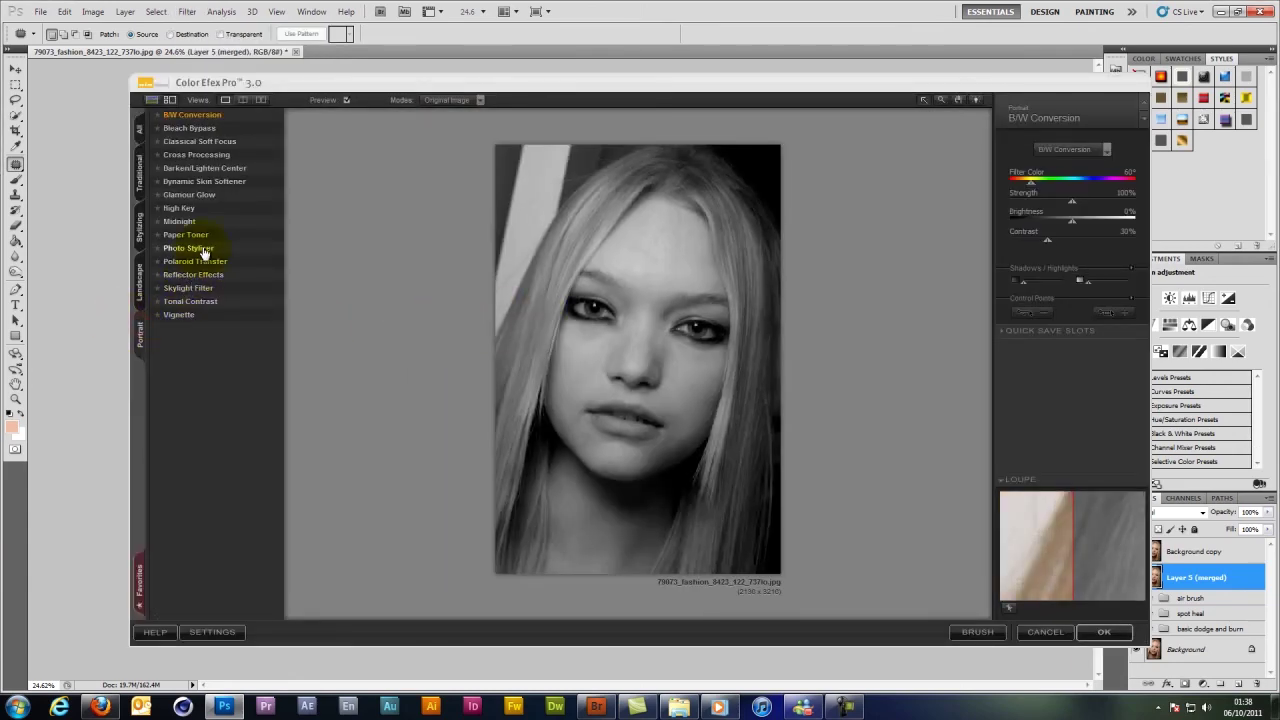
{"action": "left_click", "coordinate": [195, 194]}
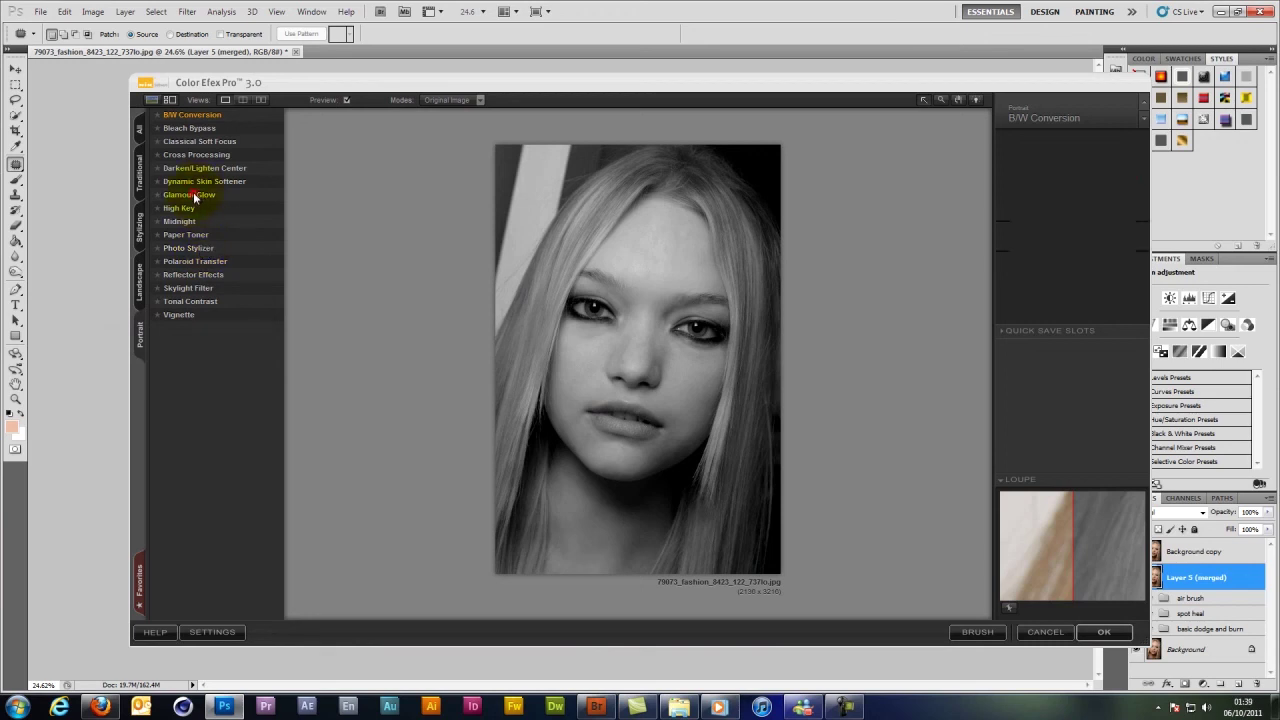
{"action": "left_click", "coordinate": [1104, 632]}
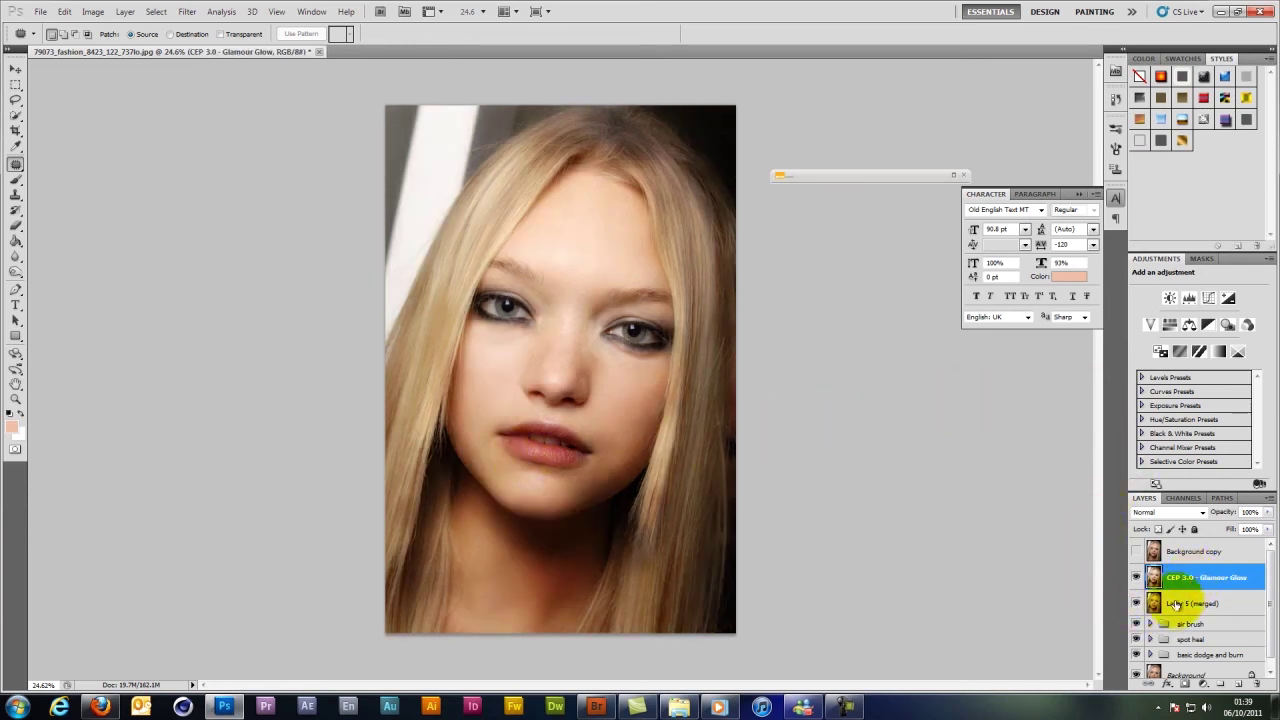
{"action": "left_click", "coordinate": [843, 707]}
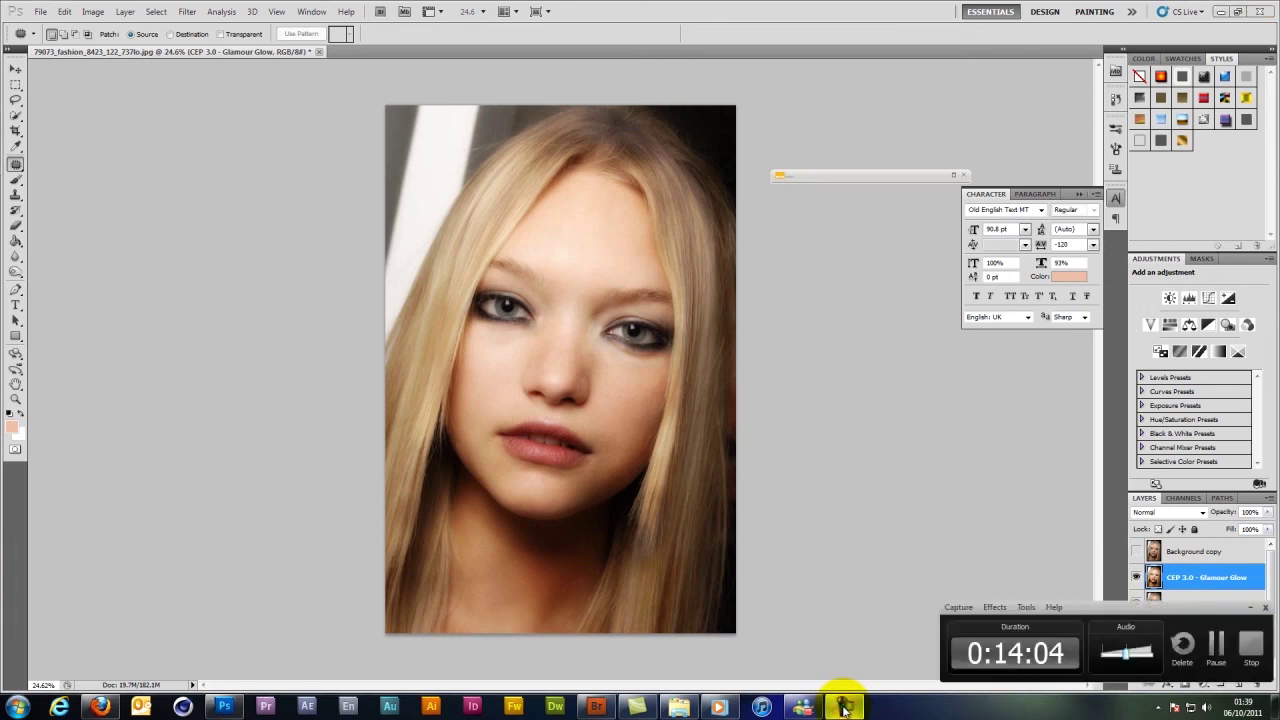
{"action": "left_click", "coordinate": [843, 707]}
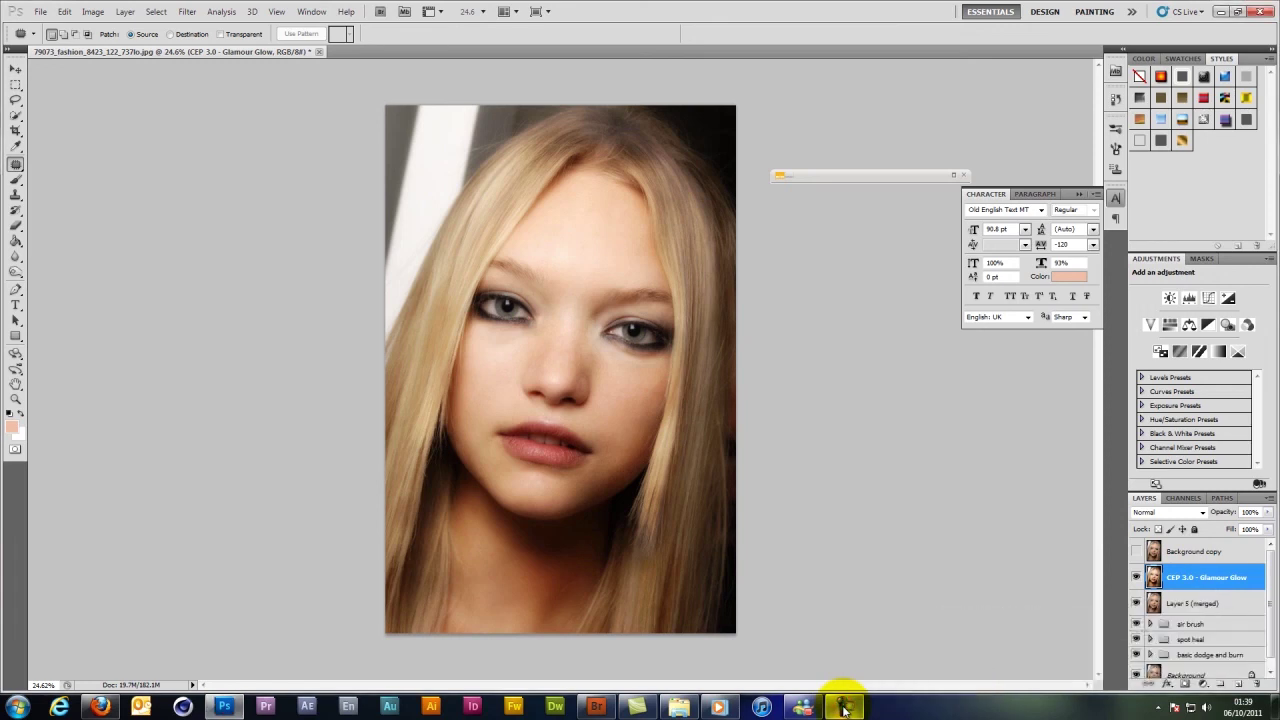
Add a layer mask to the Glamour Glow layer and mask out the eyes and lips with a black brush at 100% opacity
{"action": "left_click", "coordinate": [1184, 683]}
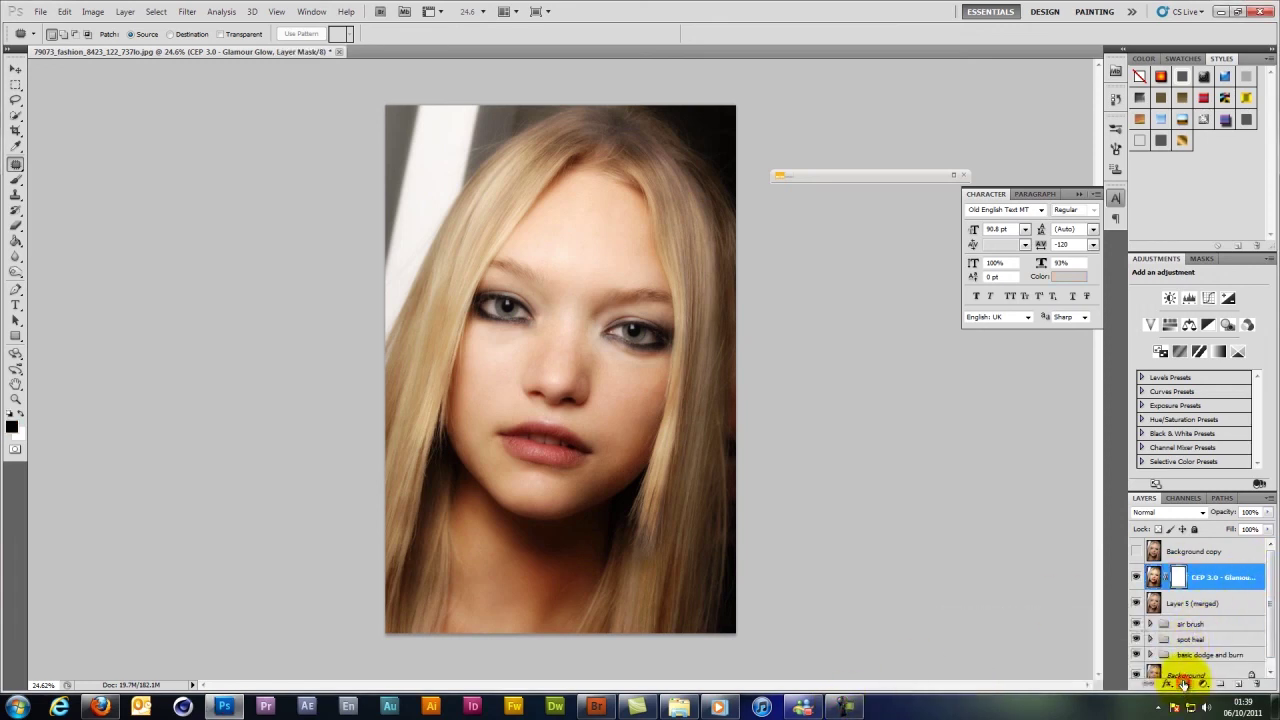
{"action": "left_click", "coordinate": [15, 178]}
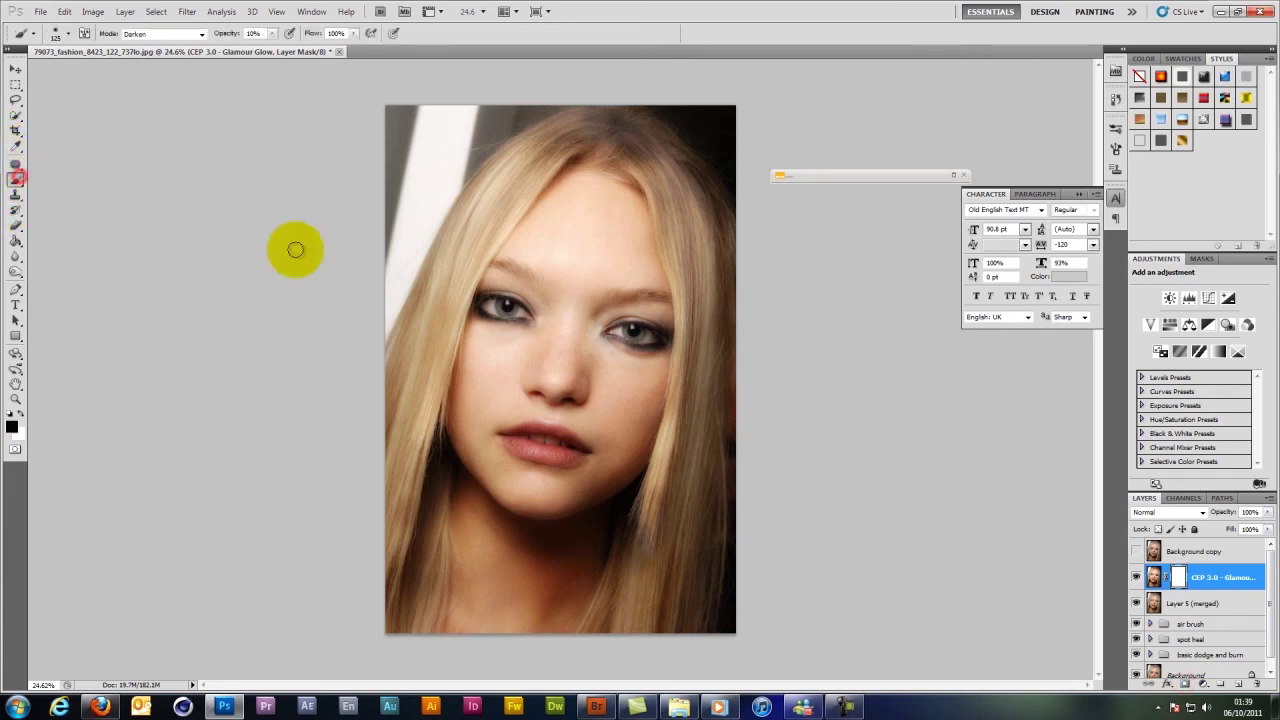
{"action": "mouse_move", "coordinate": [516, 313]}
{"action": "left_mouse_down"}
{"action": "mouse_move", "coordinate": [514, 287]}
{"action": "mouse_move", "coordinate": [508, 304]}
{"action": "left_mouse_up"}
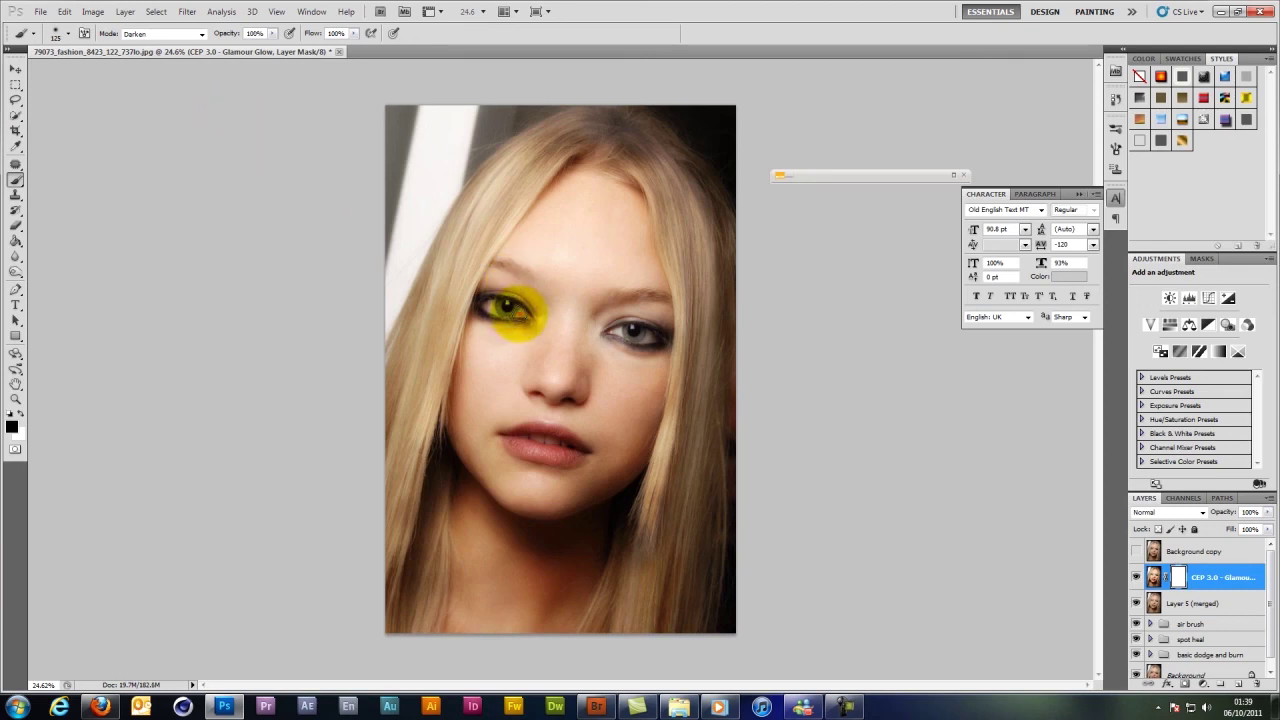
{"action": "mouse_move", "coordinate": [628, 330]}
{"action": "left_mouse_down"}
{"action": "mouse_move", "coordinate": [655, 332]}
{"action": "mouse_move", "coordinate": [631, 332]}
{"action": "left_mouse_up"}
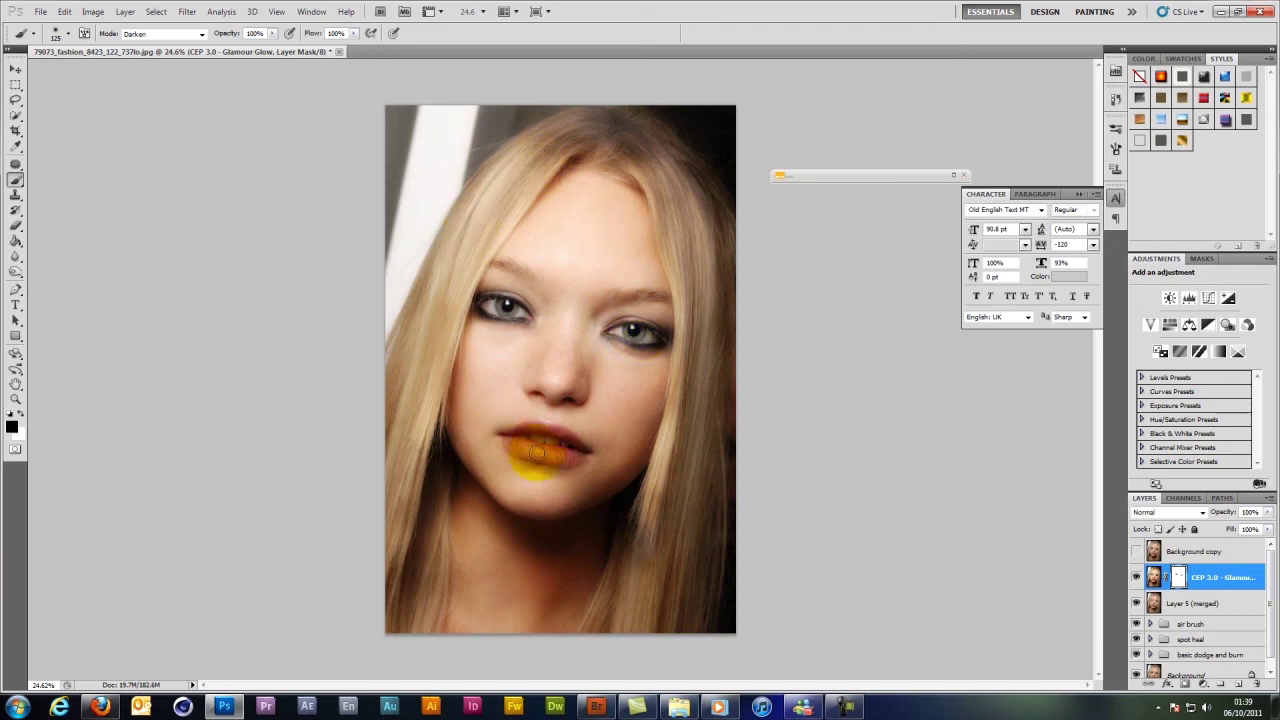
{"action": "left_click_drag", "start_coordinate": [517, 448], "coordinate": [564, 452]}
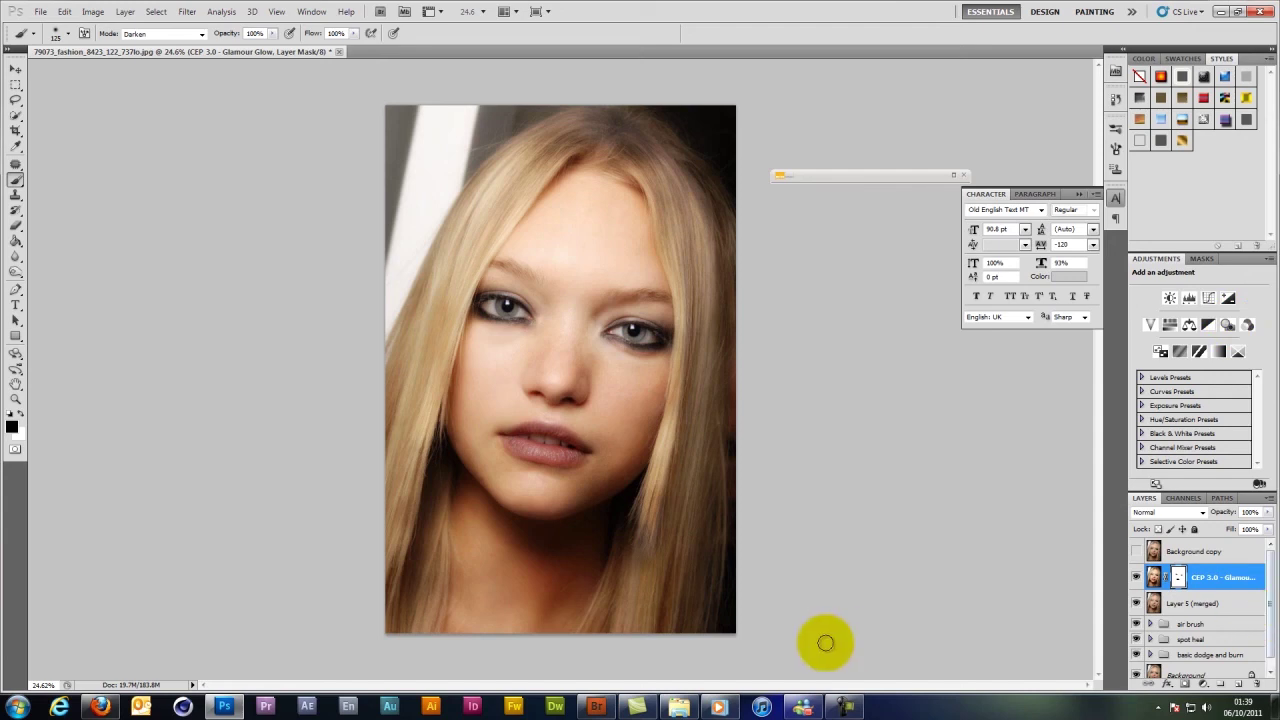
{"action": "left_click", "coordinate": [845, 706]}
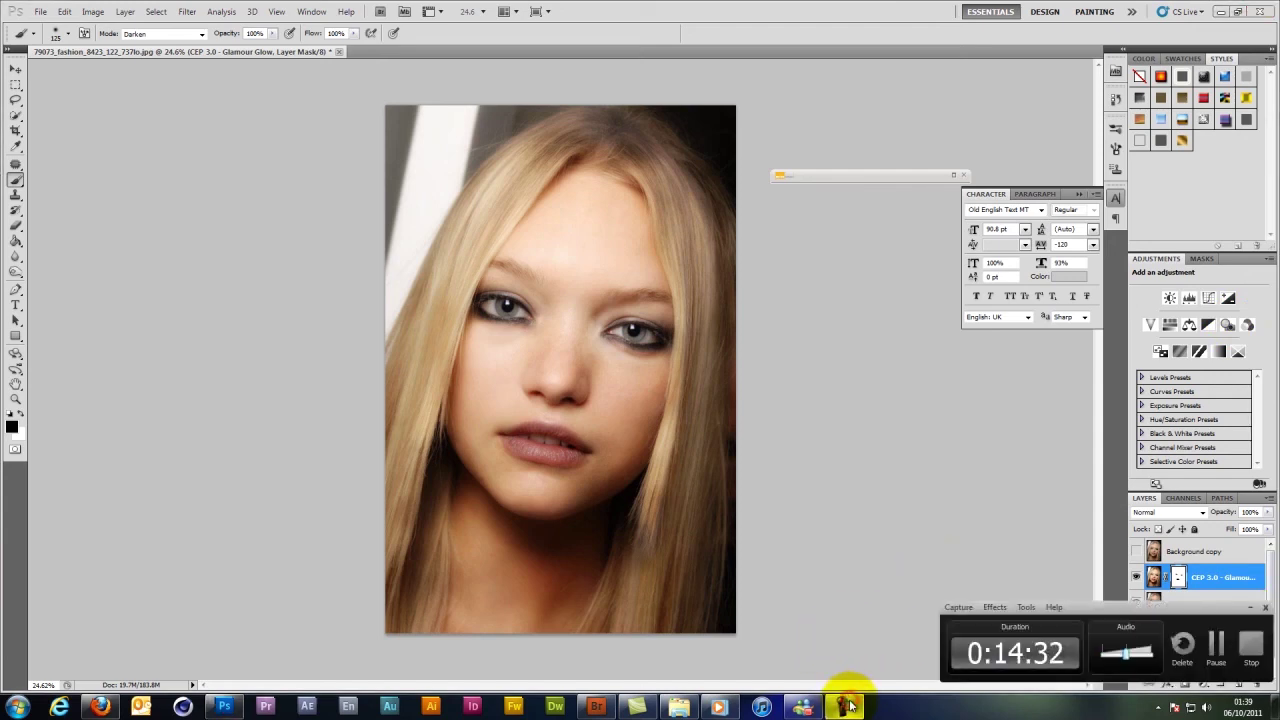